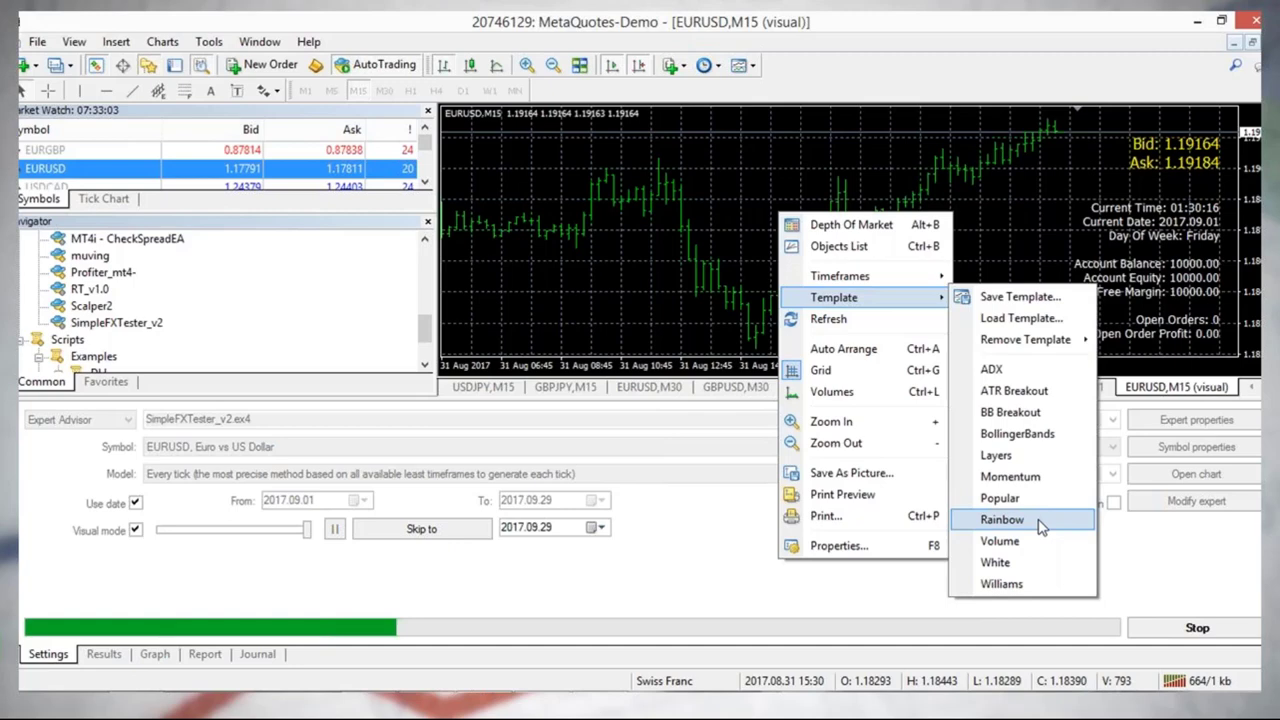
left_click(1002, 519)
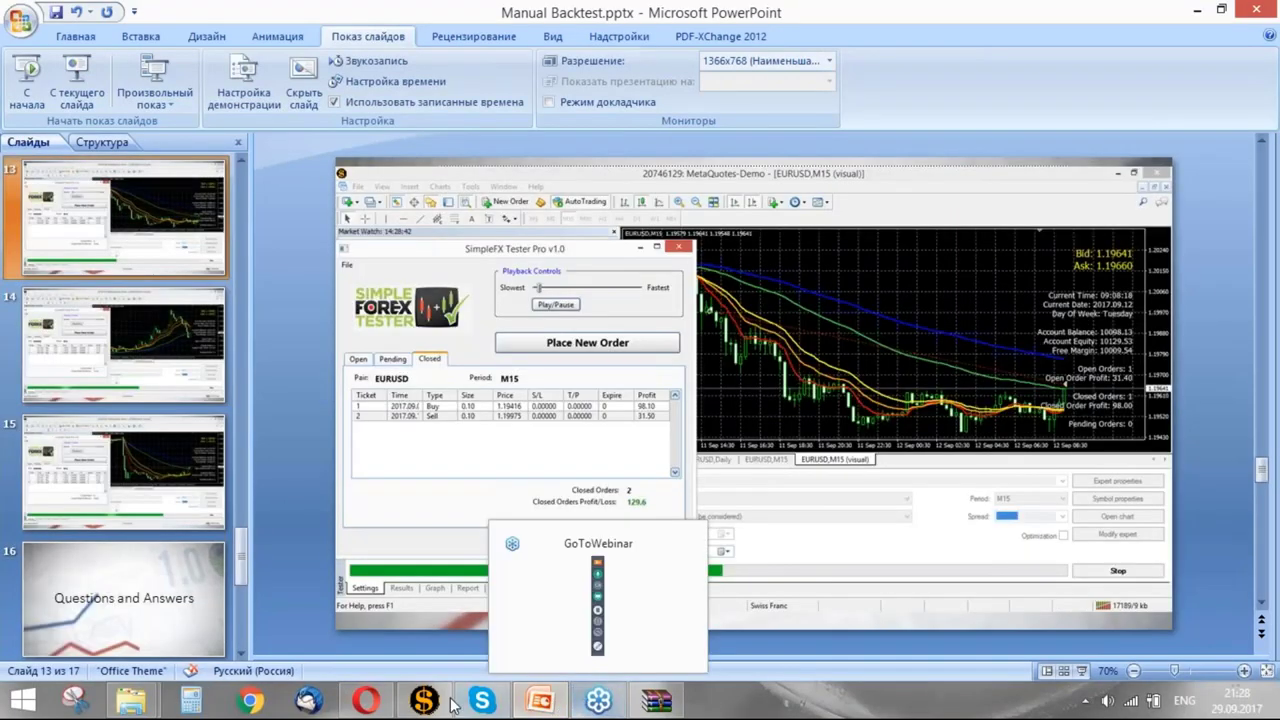
- Switch to MetaTrader 4, hide its Terminal panel and close the program
left_click(360, 600)
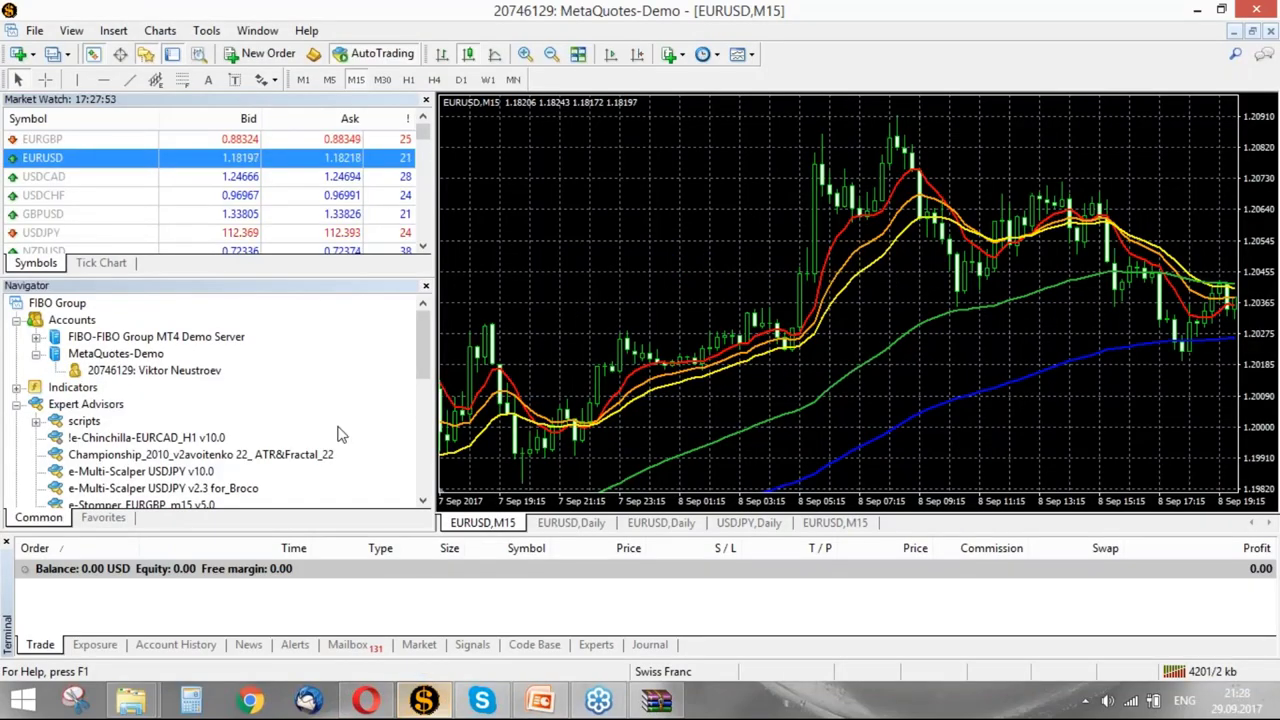
left_click(172, 54)
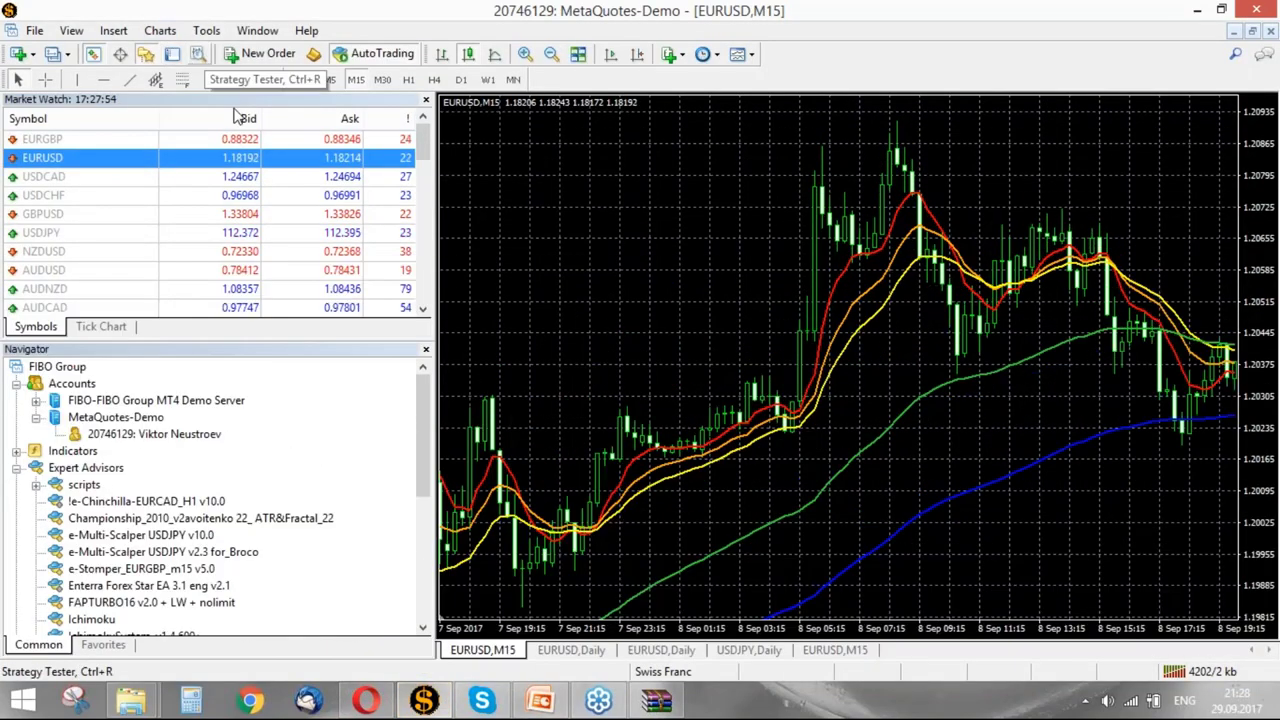
mouse_move(1253, 8)
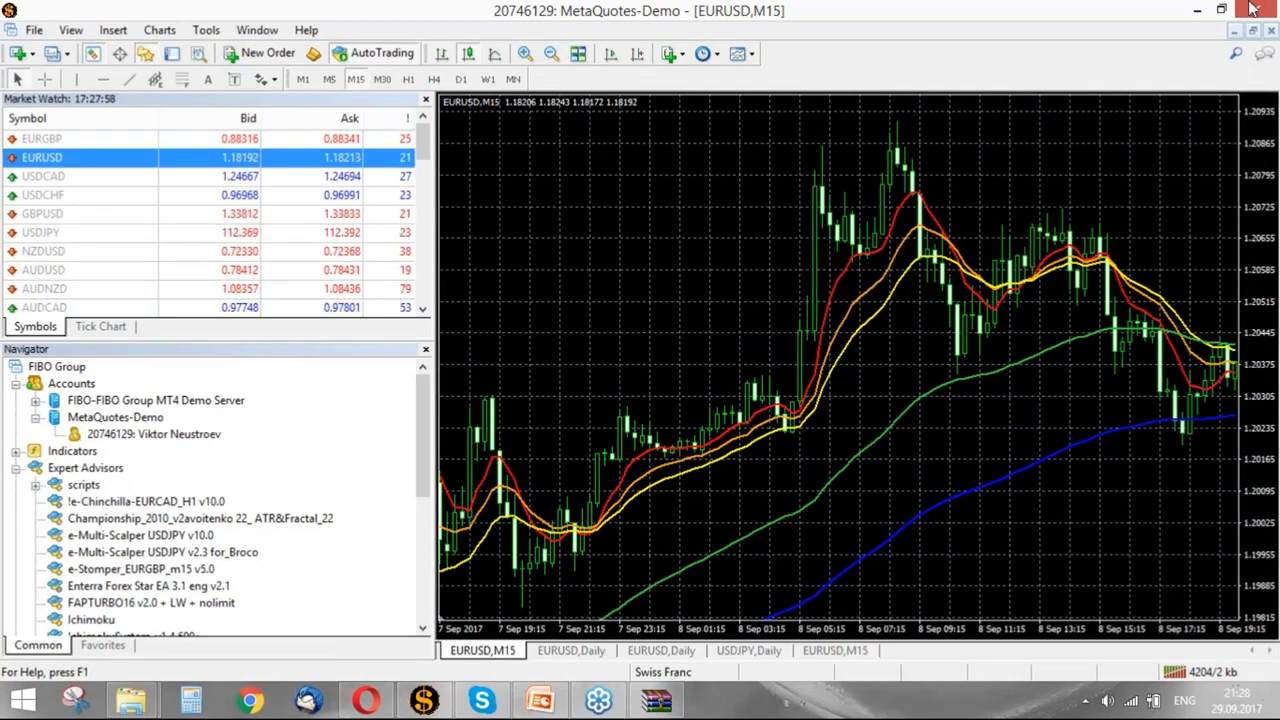
left_click(1253, 9)
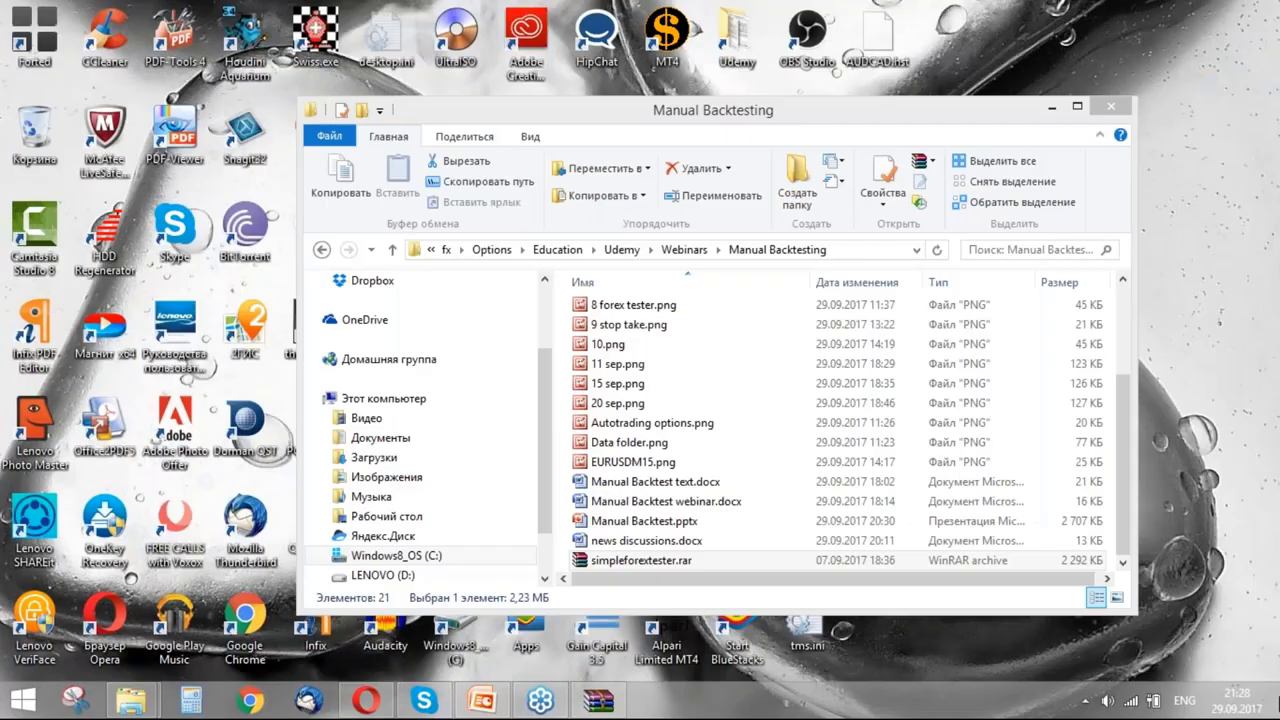
- Bring up the simpleforextester.rar archive in WinRAR and the FIBO Group program folder in File Explorer
left_click(128, 703)
mouse_move(128, 703)
left_click(114, 600)
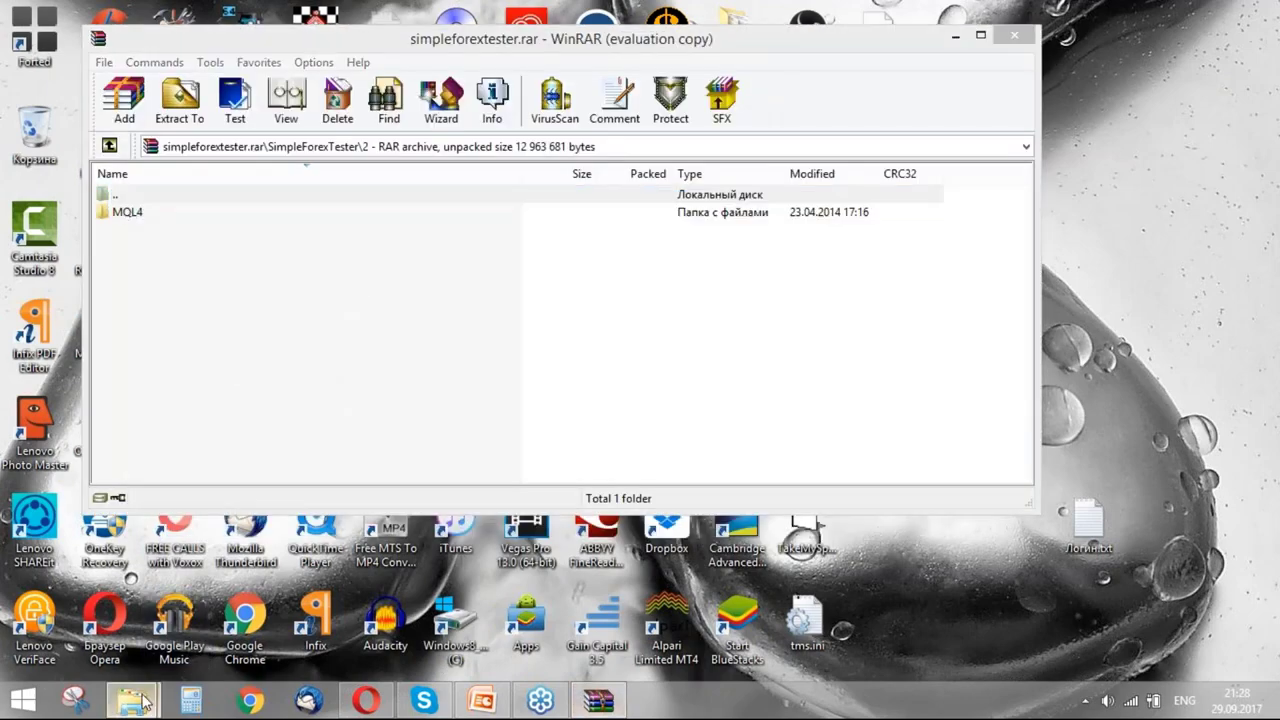
mouse_move(128, 703)
left_click(305, 592)
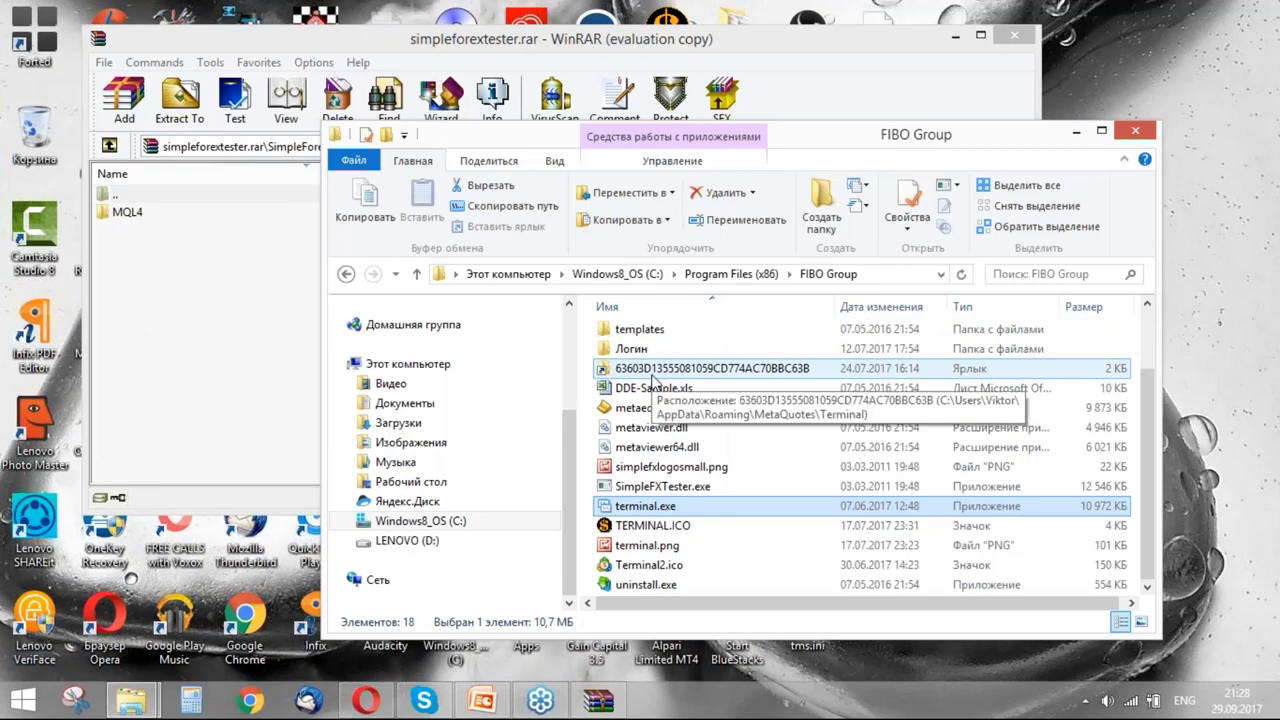
scroll(695, 427, "up", 2)
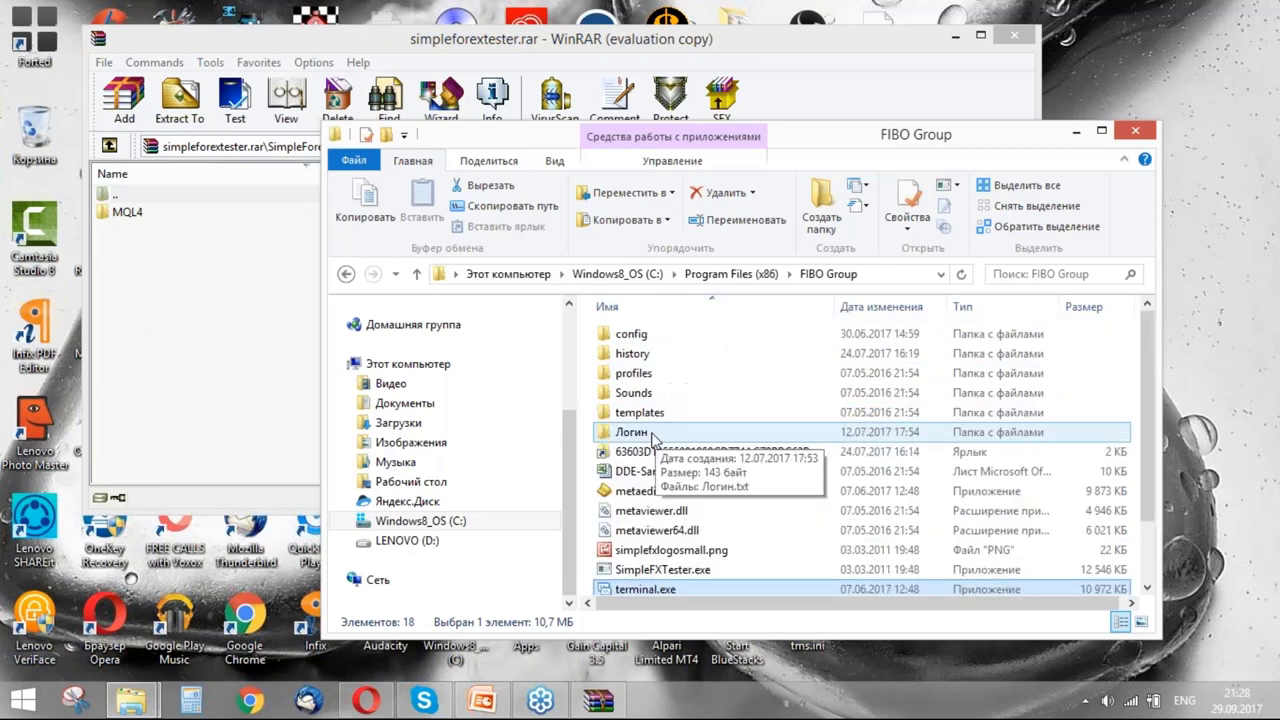
- Open folder 1 of the archive and select SimpleFXTester.exe, simplefxlogosmall.png and commlink.dll
left_click(140, 193)
double_click(141, 193)
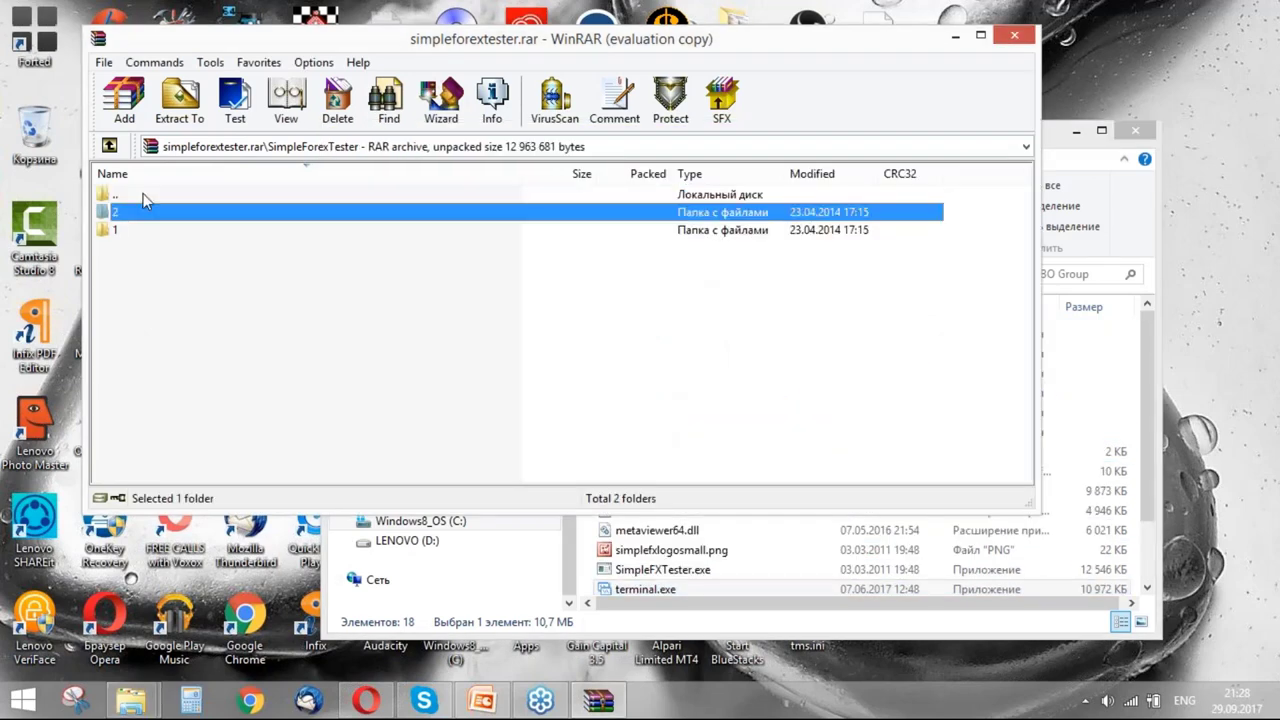
double_click(155, 231)
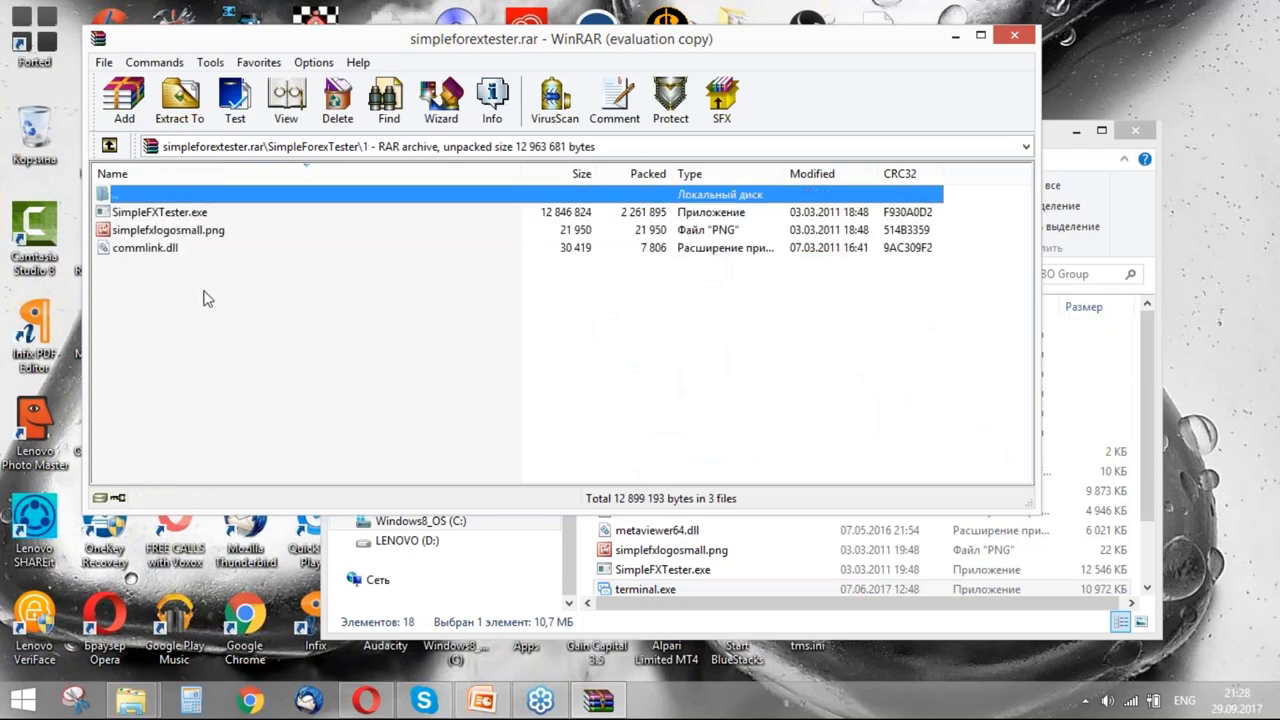
left_click_drag(203, 290, 150, 211)
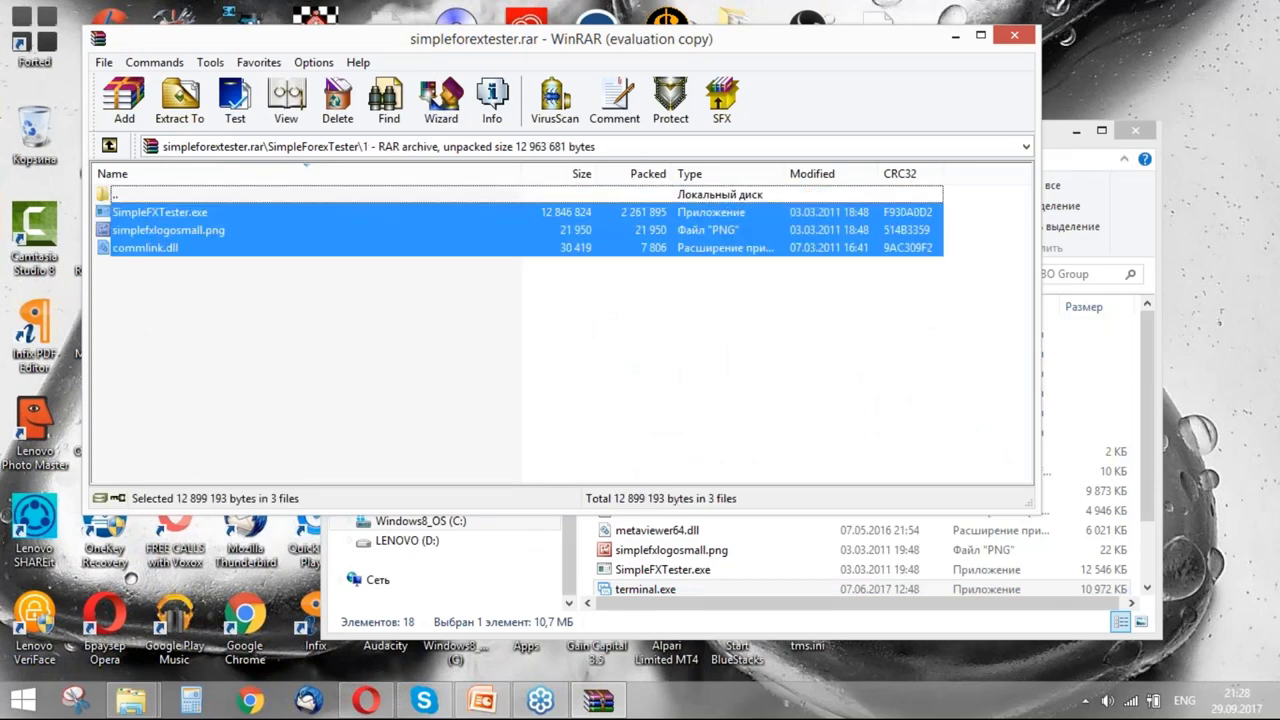
- Check the FIBO Group program folder for the archive's simplefxlogosmall.png and SimpleFXTester.exe files
left_click(663, 551)
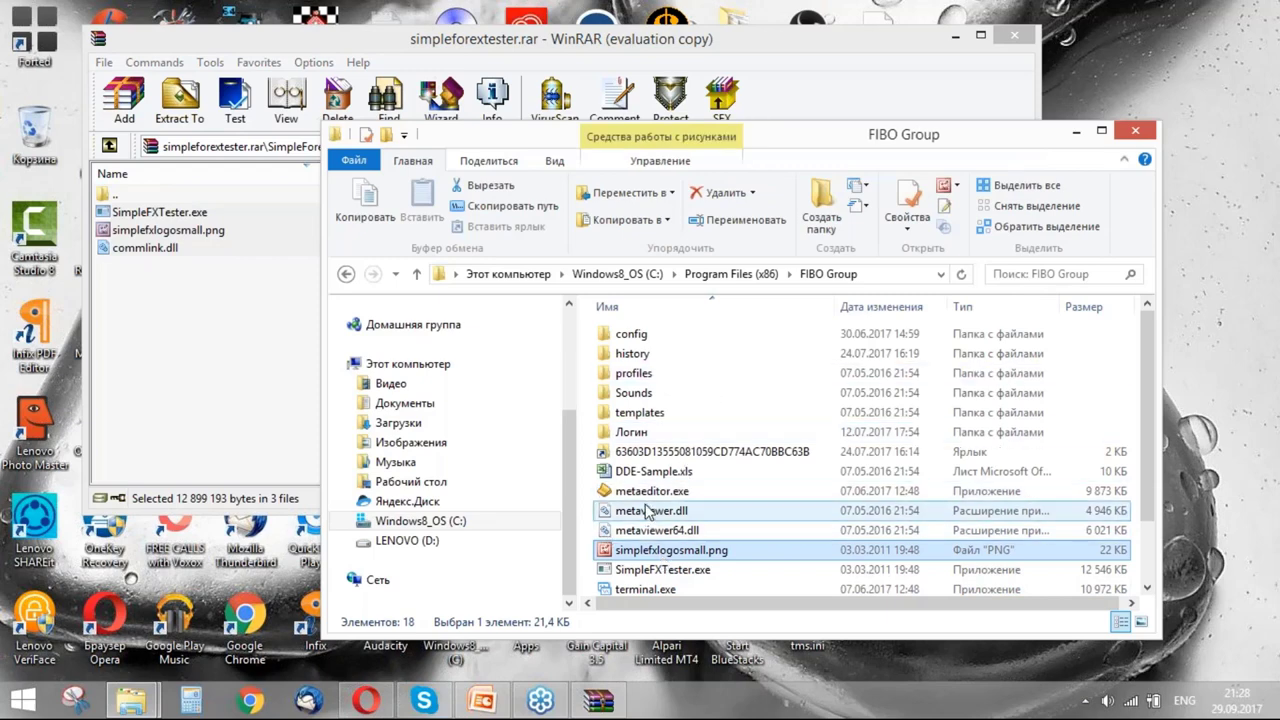
scroll(647, 510, "down", 1)
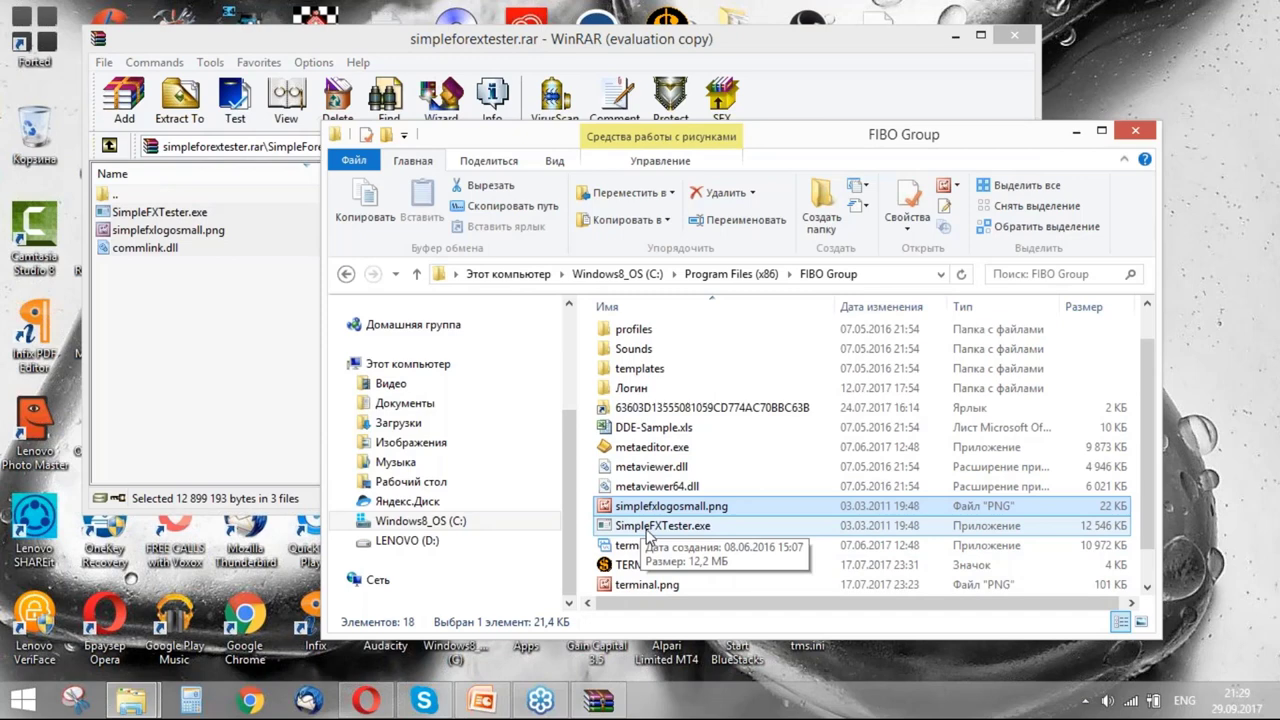
scroll(660, 515, "down", 1)
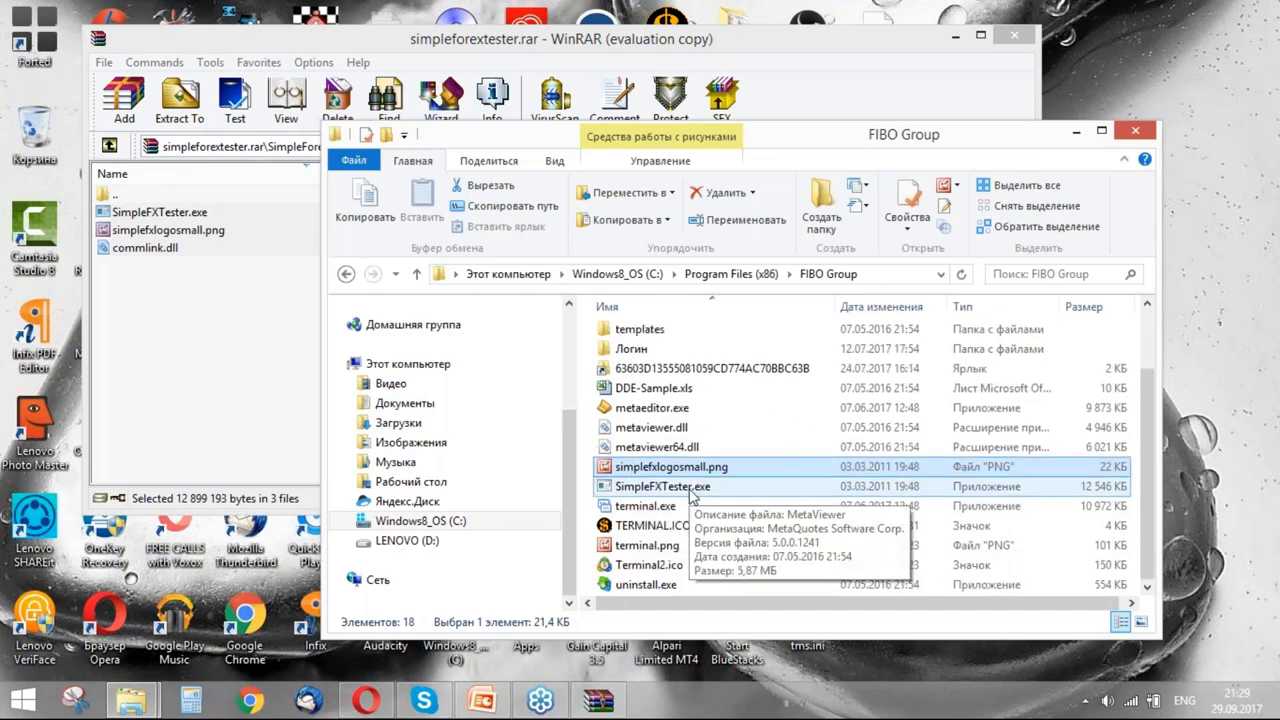
scroll(690, 492, "up", 2)
scroll(690, 492, "up", 1)
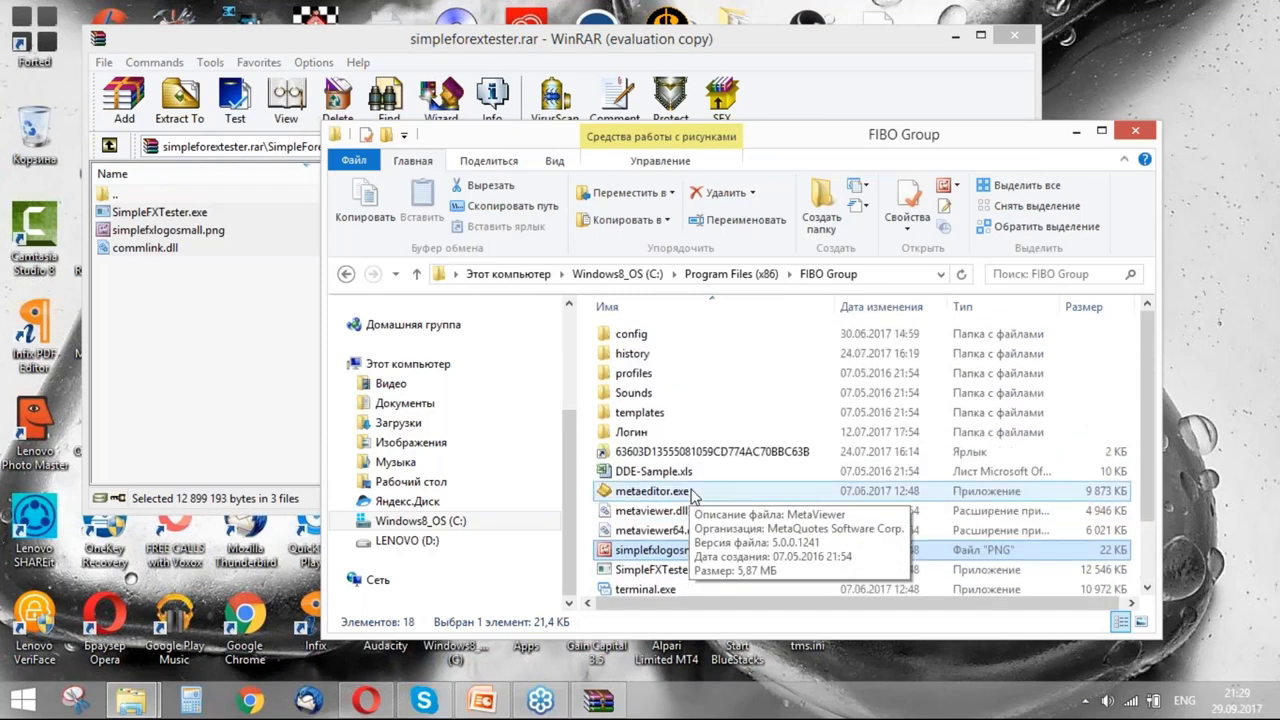
scroll(693, 493, "down", 2)
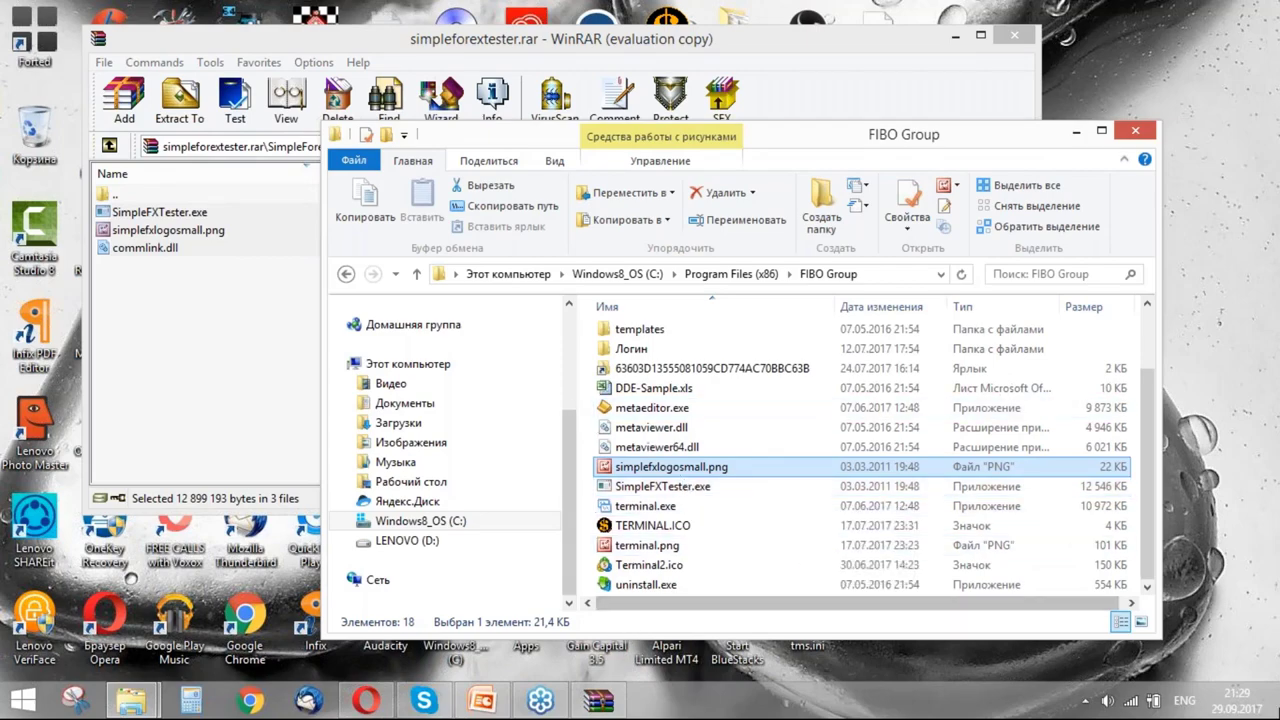
- Start MetaTrader 4 from the desktop and open its data folder
key("super+d")
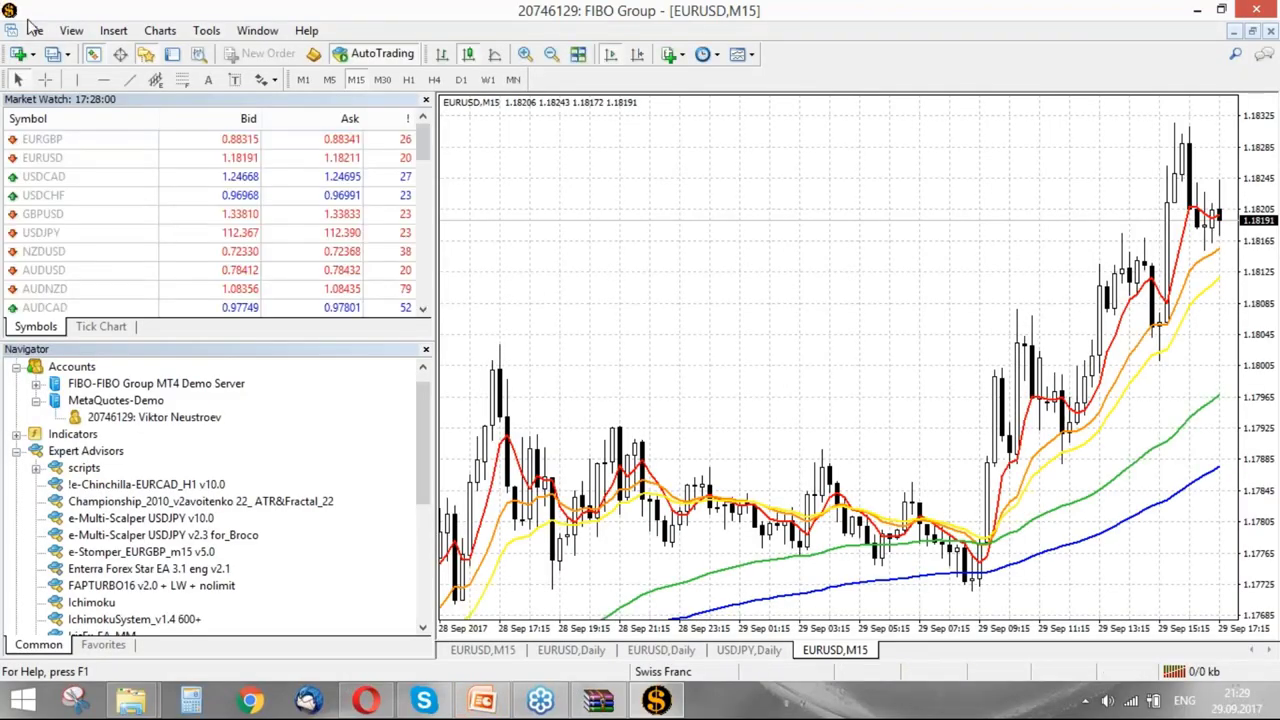
left_click(35, 31)
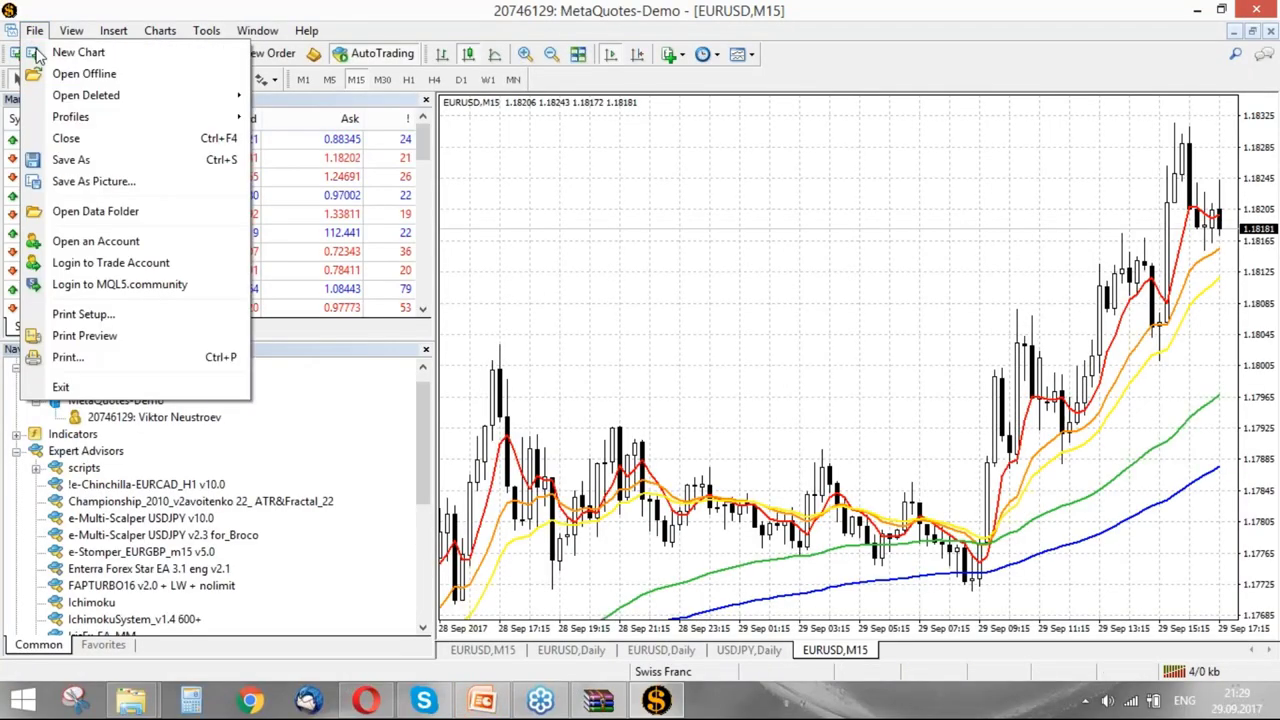
left_click(100, 211)
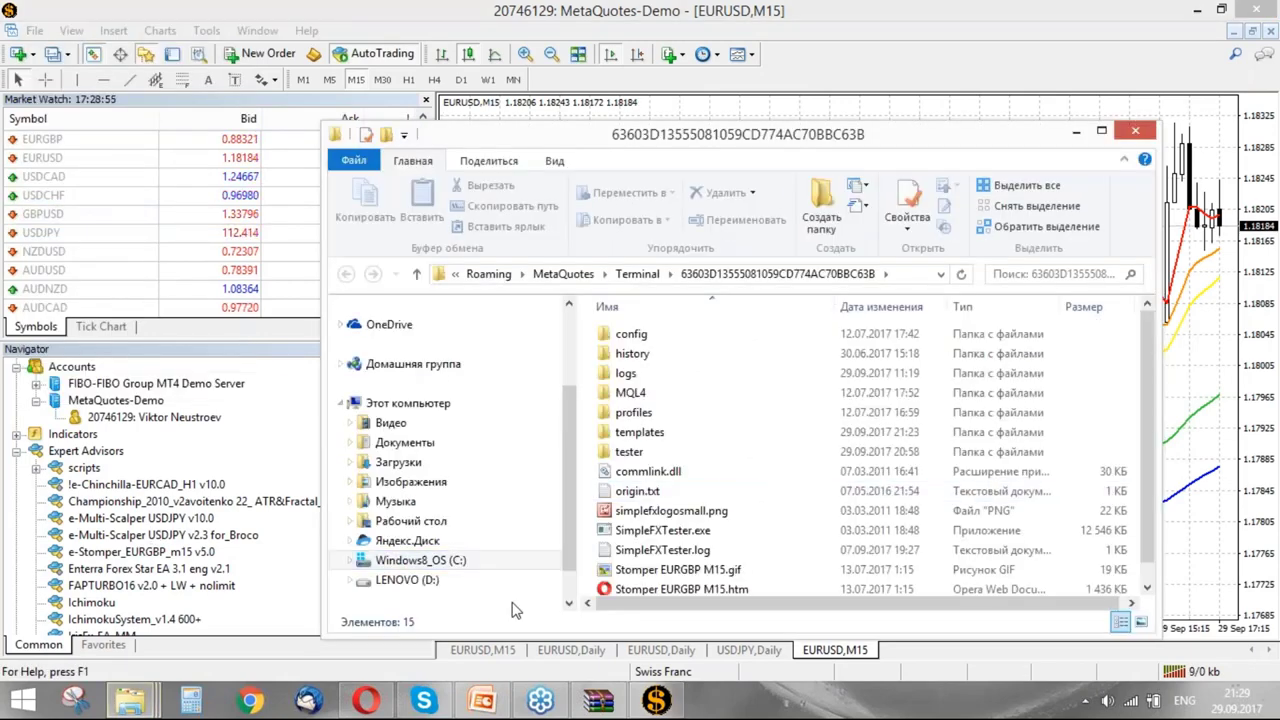
- Return to the archive in WinRAR and open the MQL4 folder inside folder 2
left_click(130, 700)
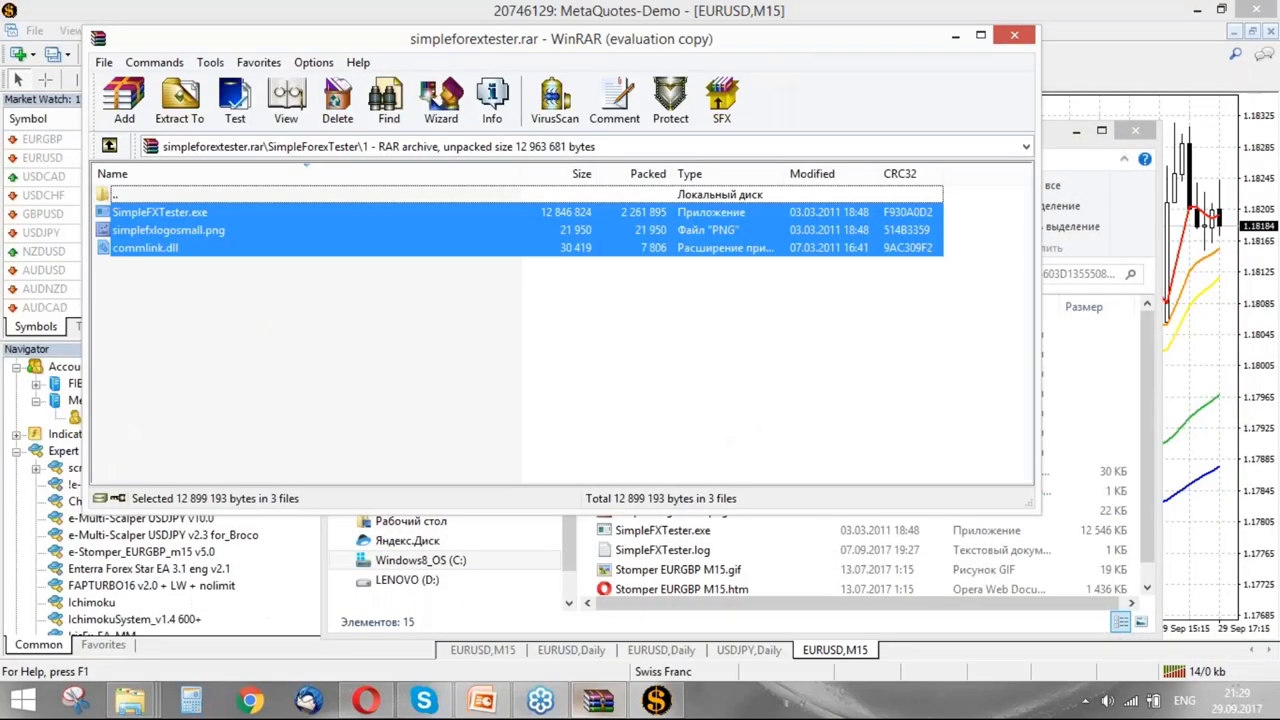
left_click(120, 194)
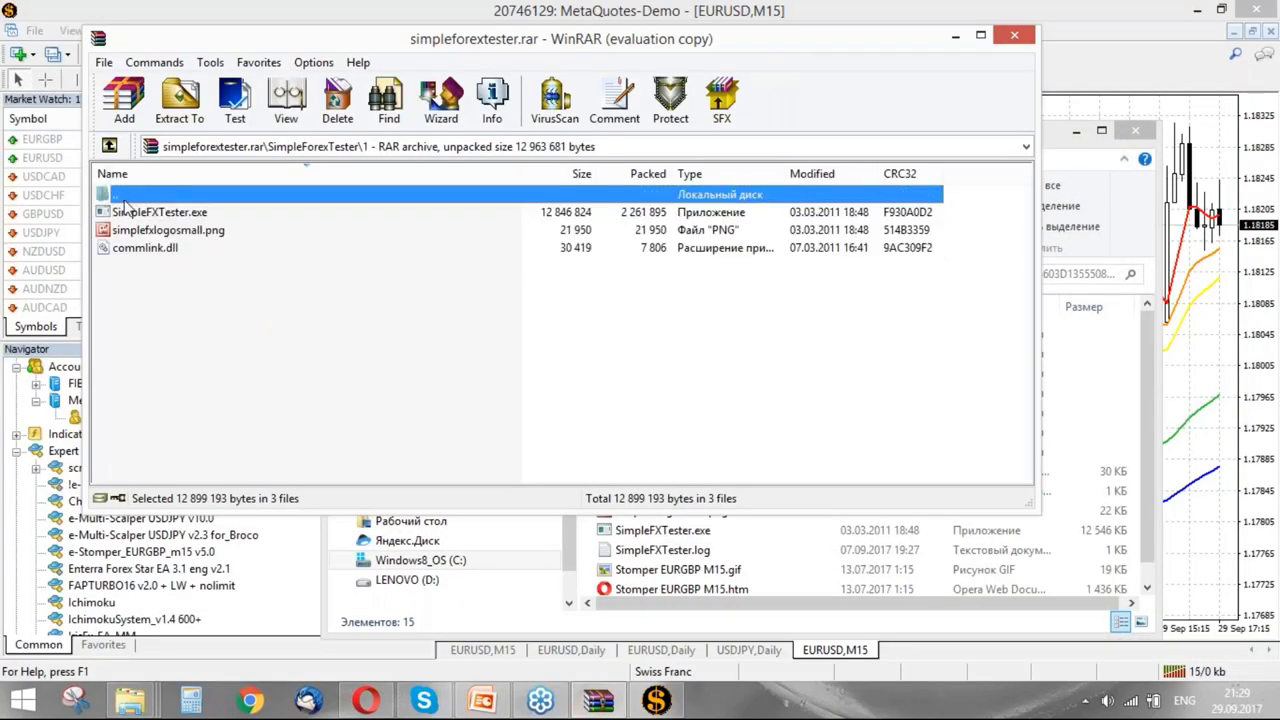
double_click(120, 194)
double_click(128, 225)
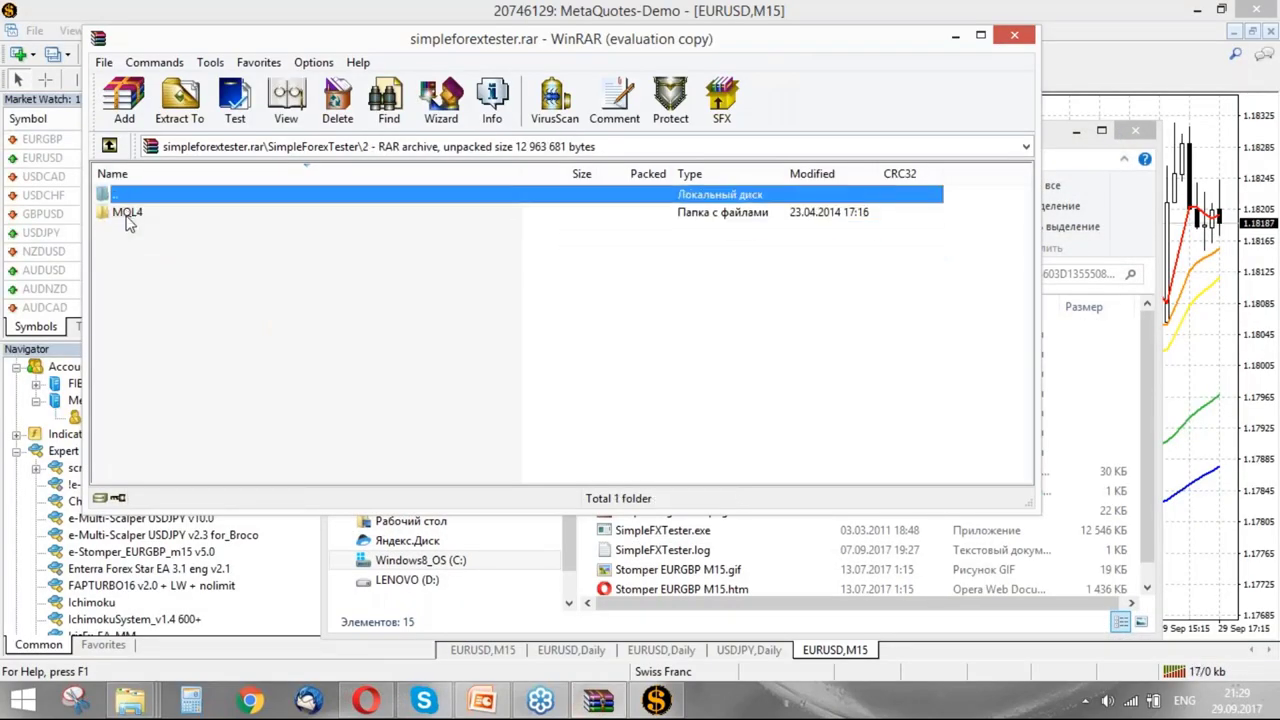
double_click(127, 214)
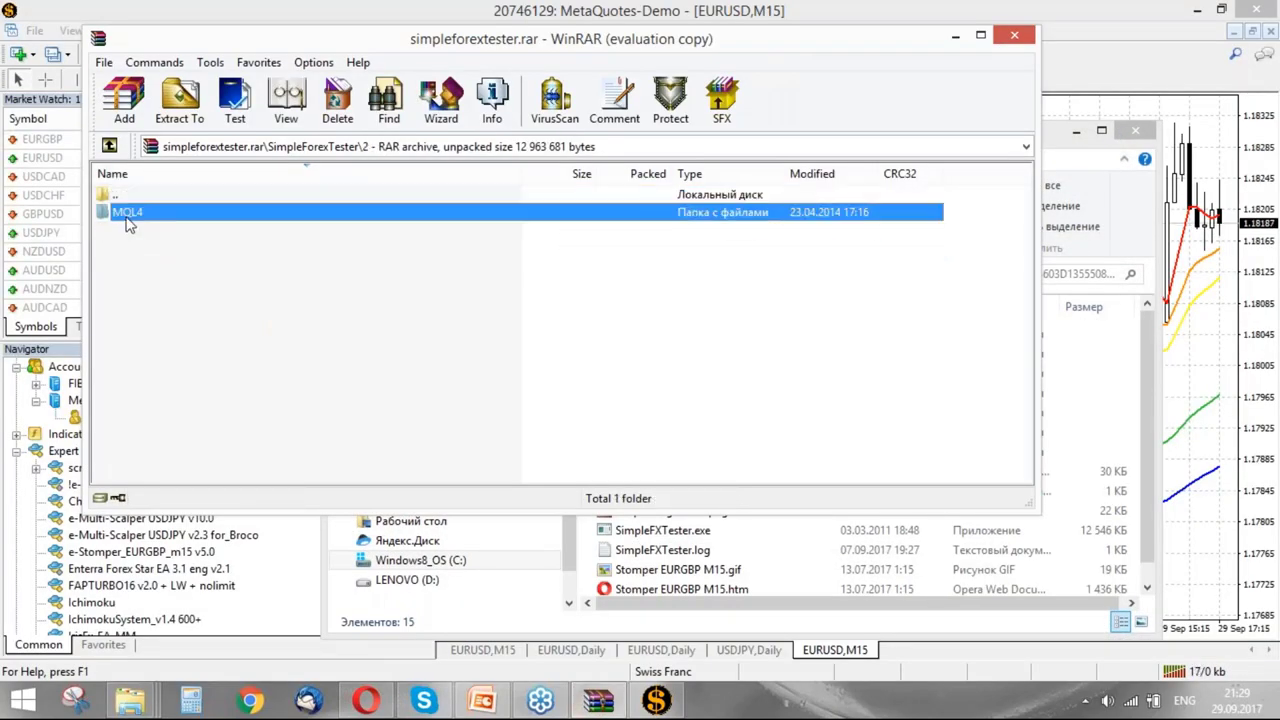
- Open the MQL4 Experts folder in the terminal's data folder and the matching Experts folder in the archive
left_click(1062, 153)
double_click(650, 393)
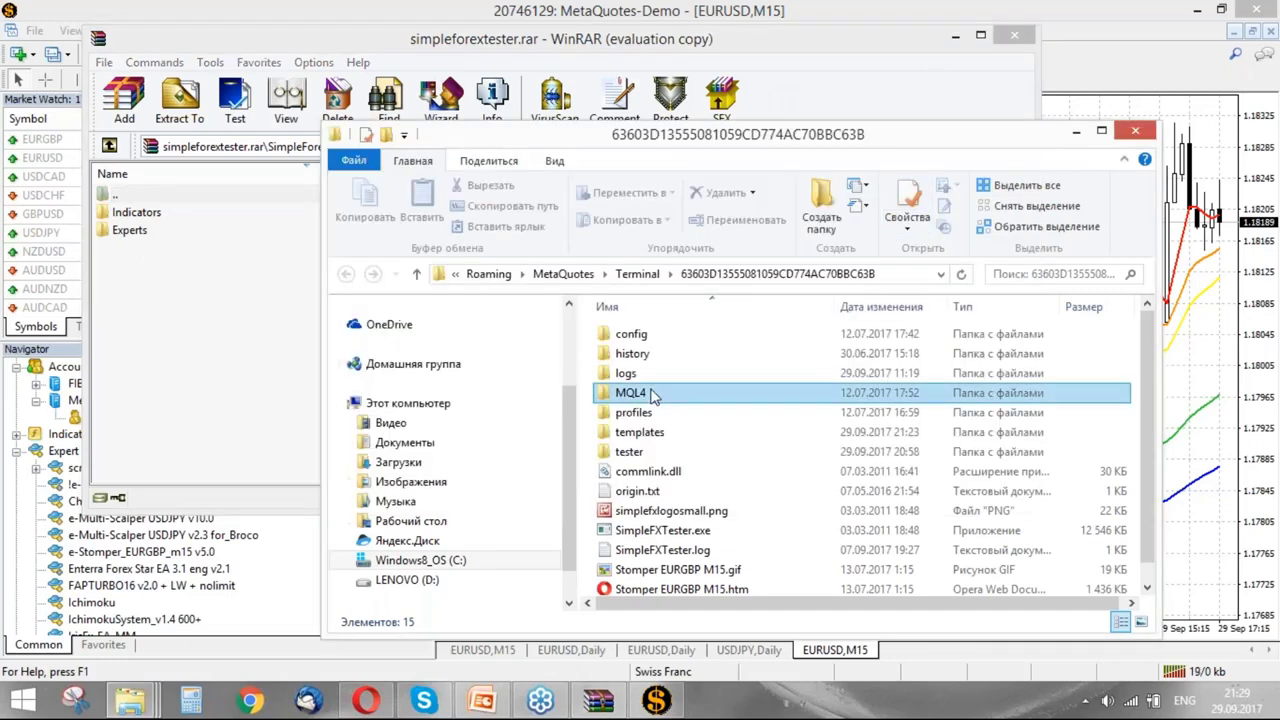
double_click(632, 336)
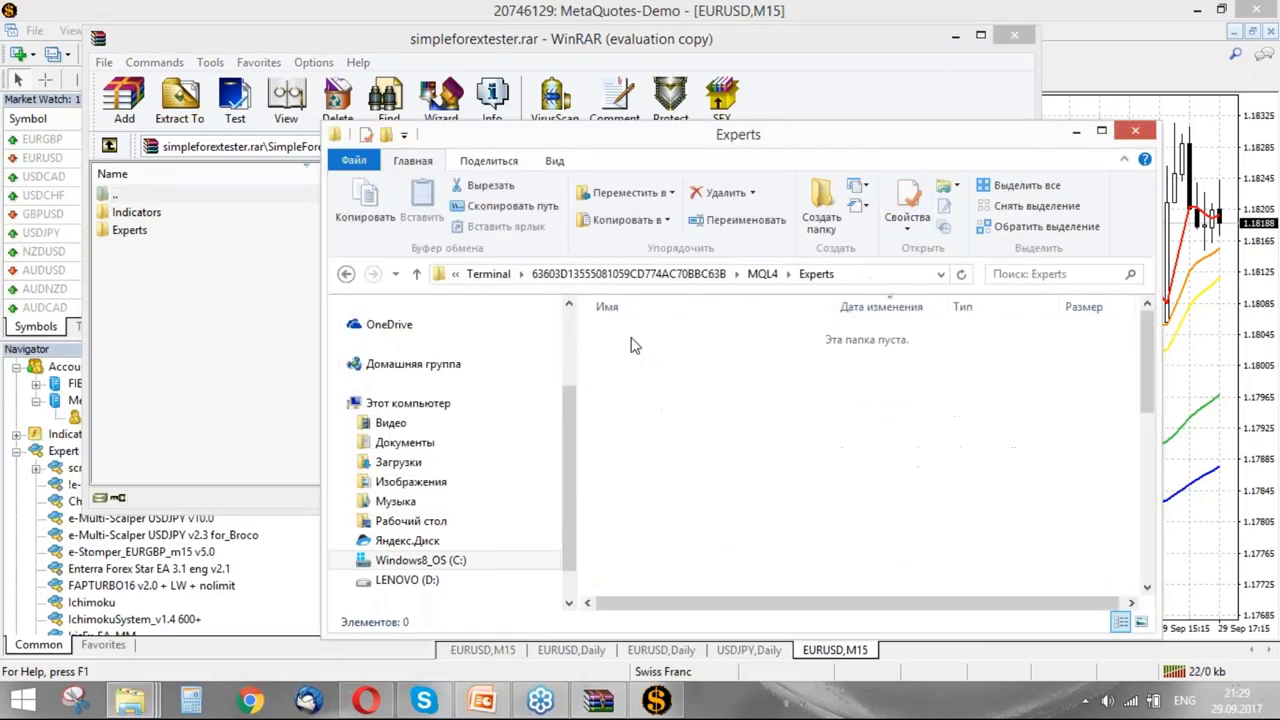
left_click(135, 232)
double_click(135, 232)
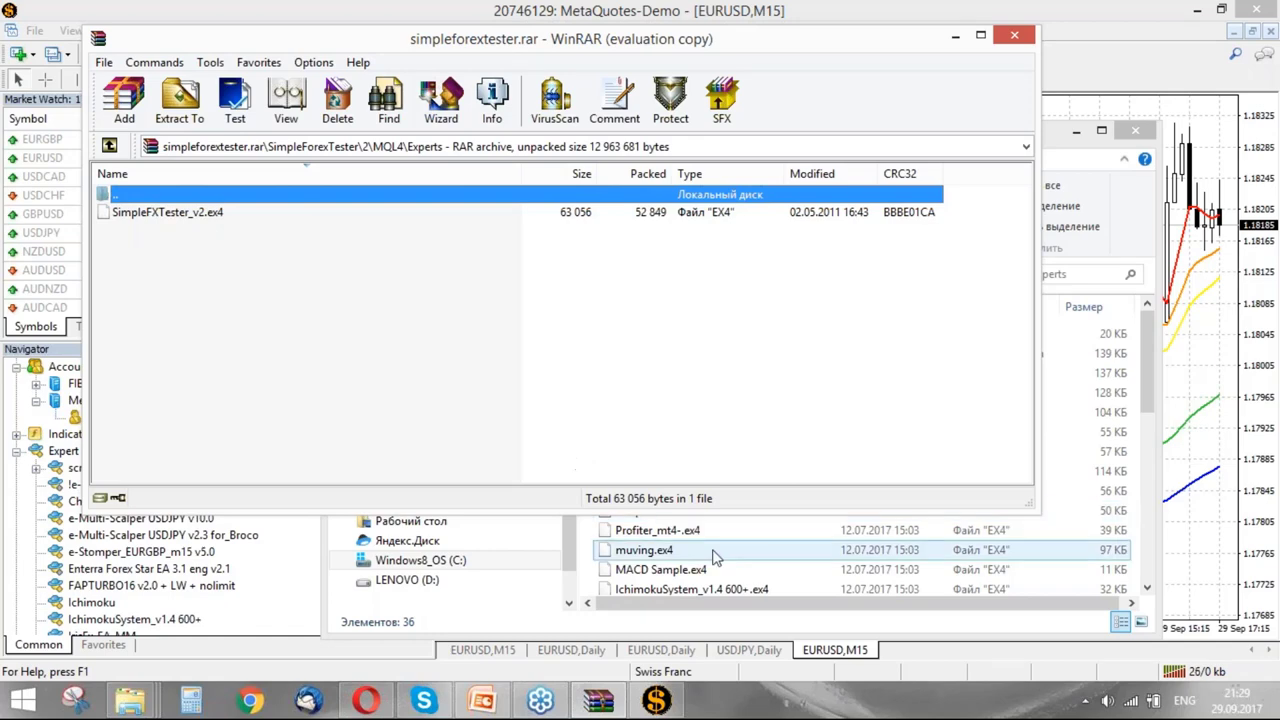
- Locate and select SimpleFXTester_v2.ex4 in the data folder's Experts folder
left_click(655, 530)
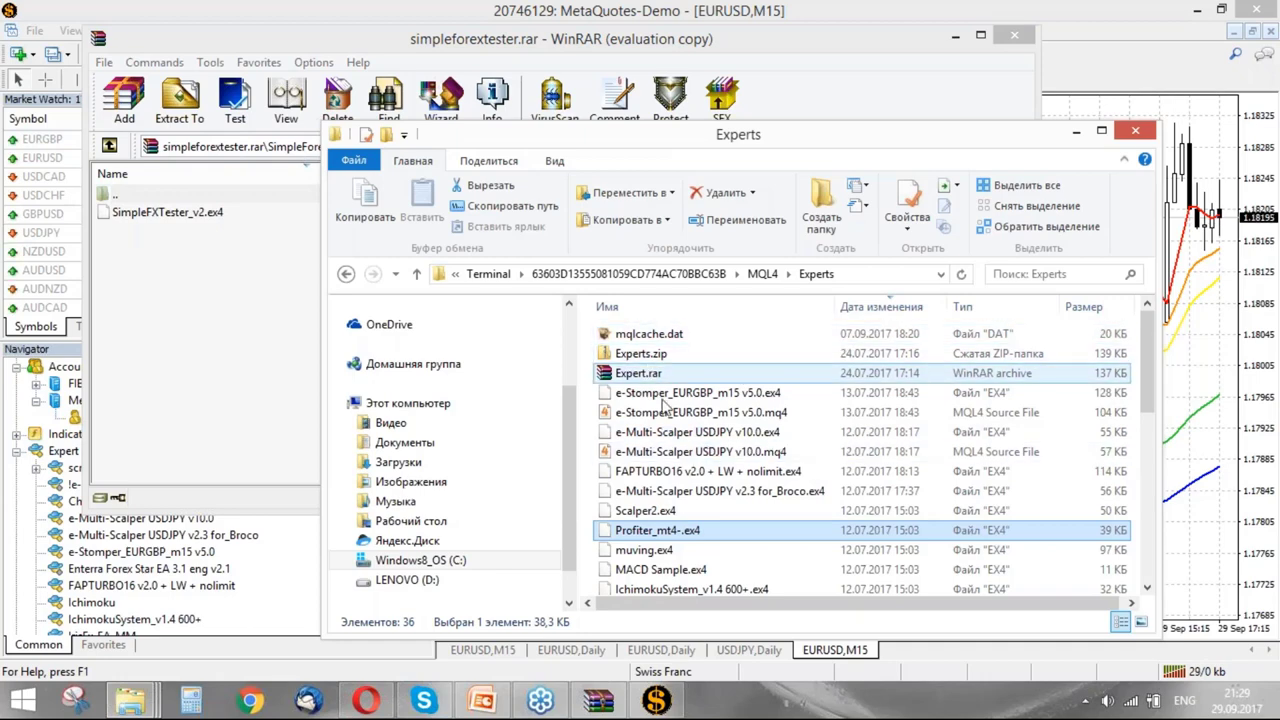
left_click(684, 557)
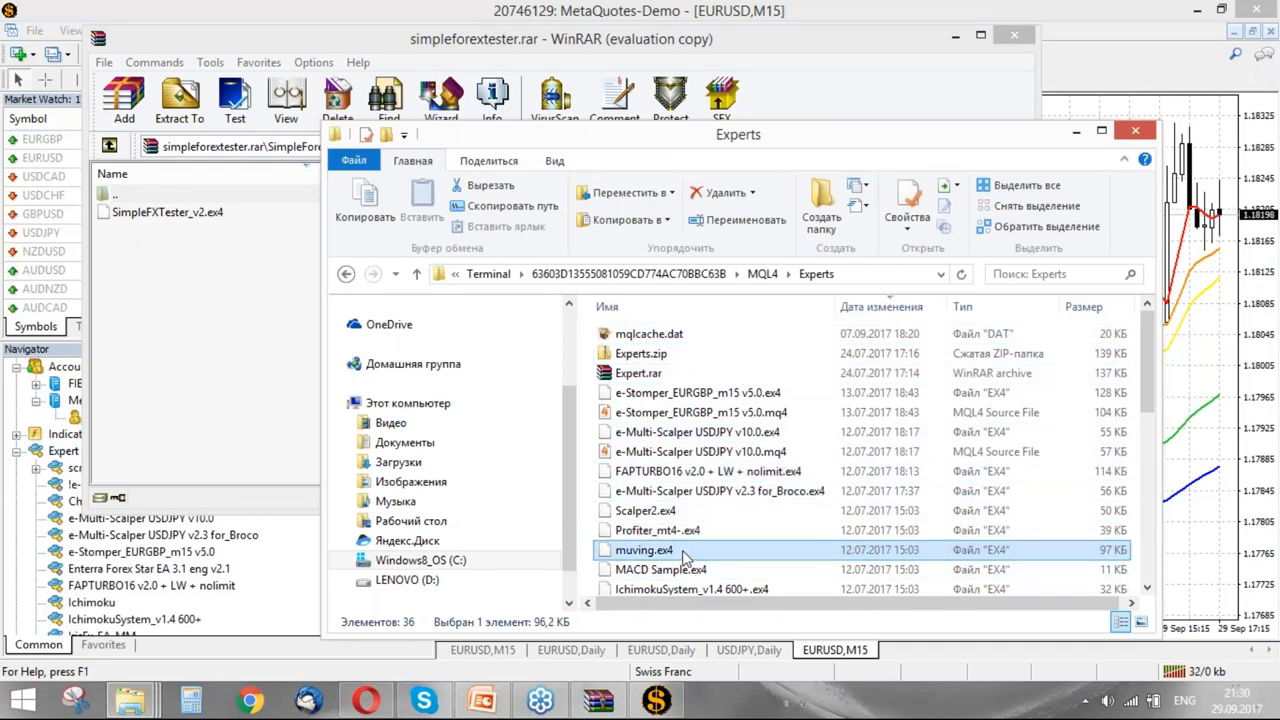
scroll(684, 557, "down", 2)
scroll(686, 500, "down", 1)
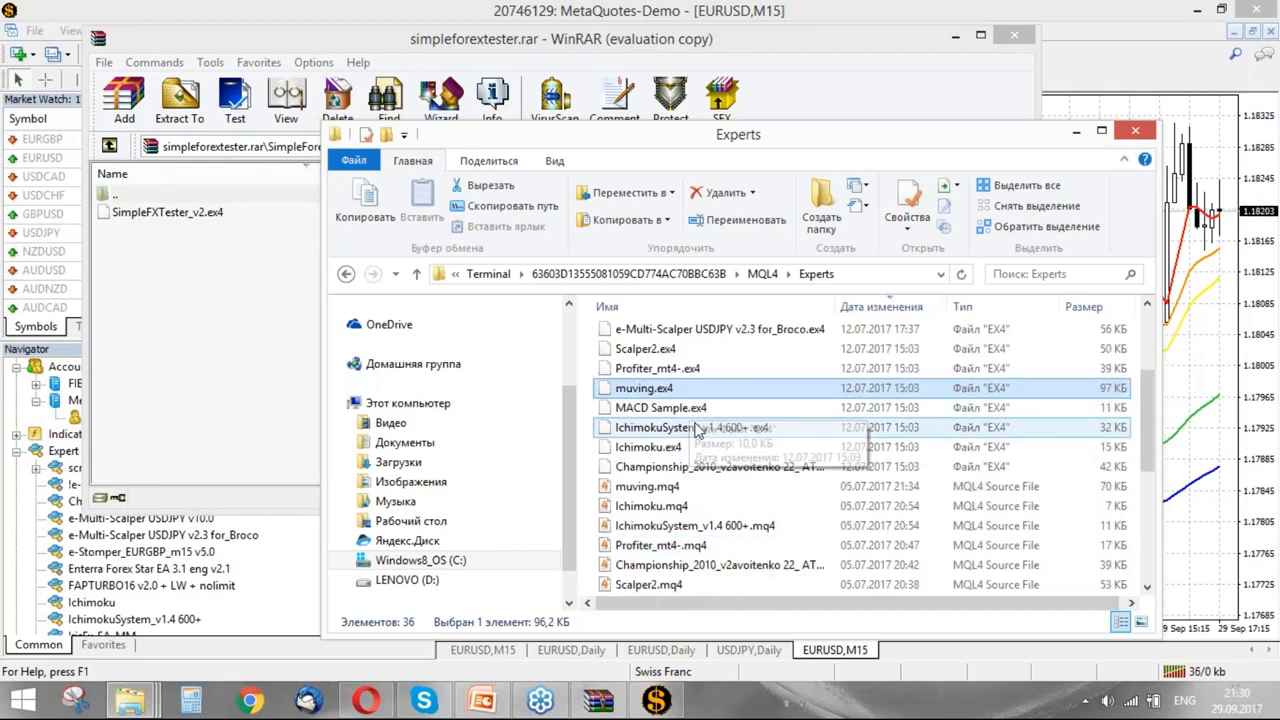
scroll(700, 440, "down", 3)
scroll(705, 450, "down", 2)
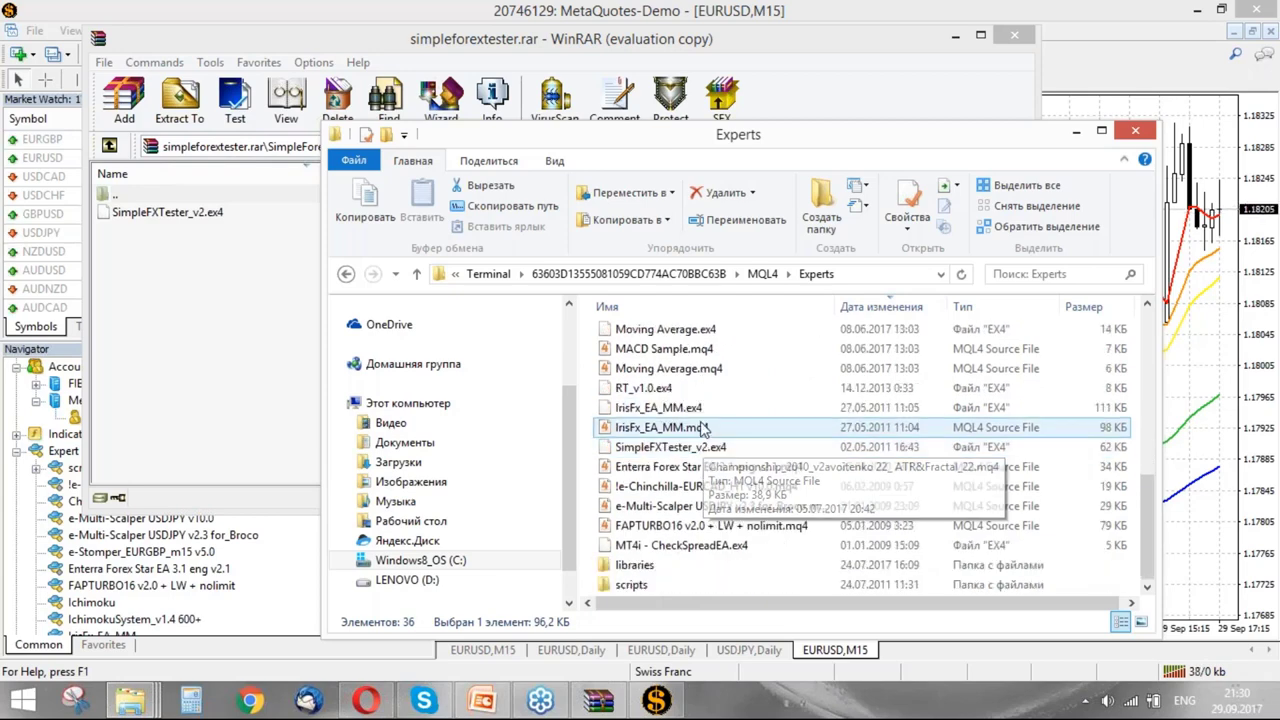
left_click(700, 447)
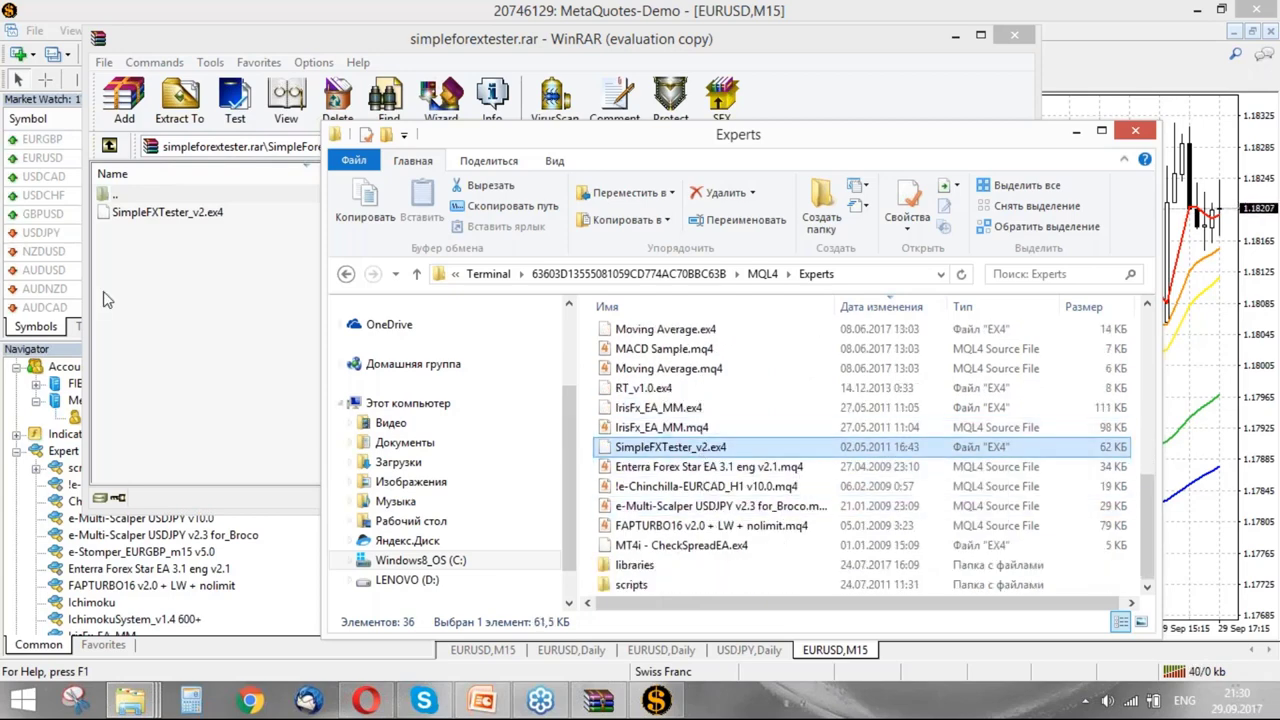
- Go up from the archive's Experts folder and open its Indicators folder
left_click(140, 195)
double_click(140, 195)
double_click(150, 212)
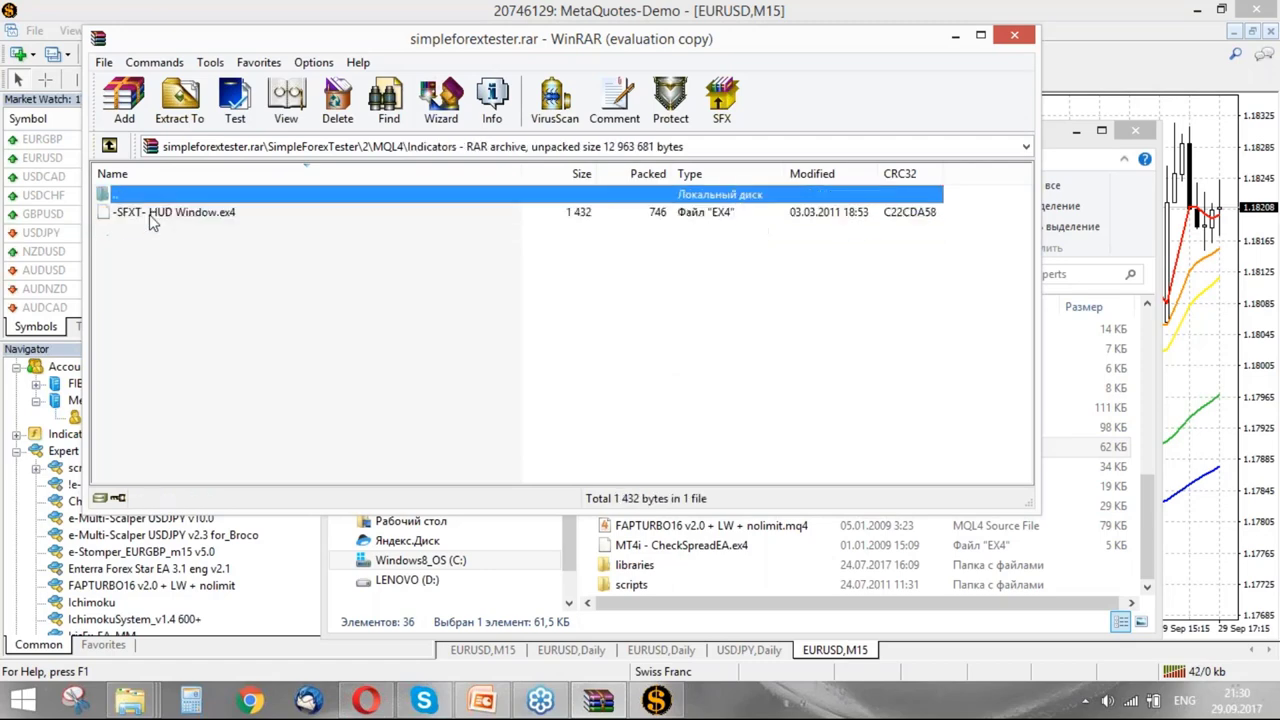
- Leave the data folder's Experts folder and open the Indicators folder under MQL4
left_click(797, 548)
scroll(692, 447, "up", 3)
scroll(692, 447, "up", 5)
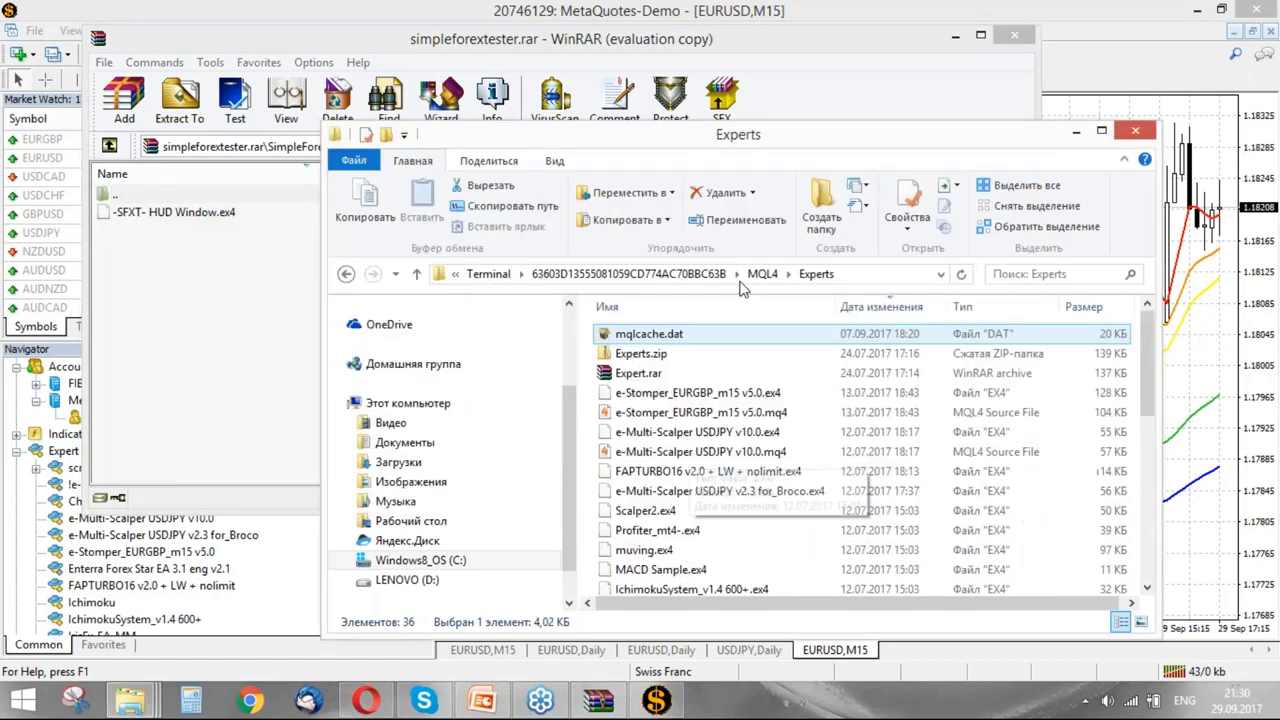
key("alt+Up")
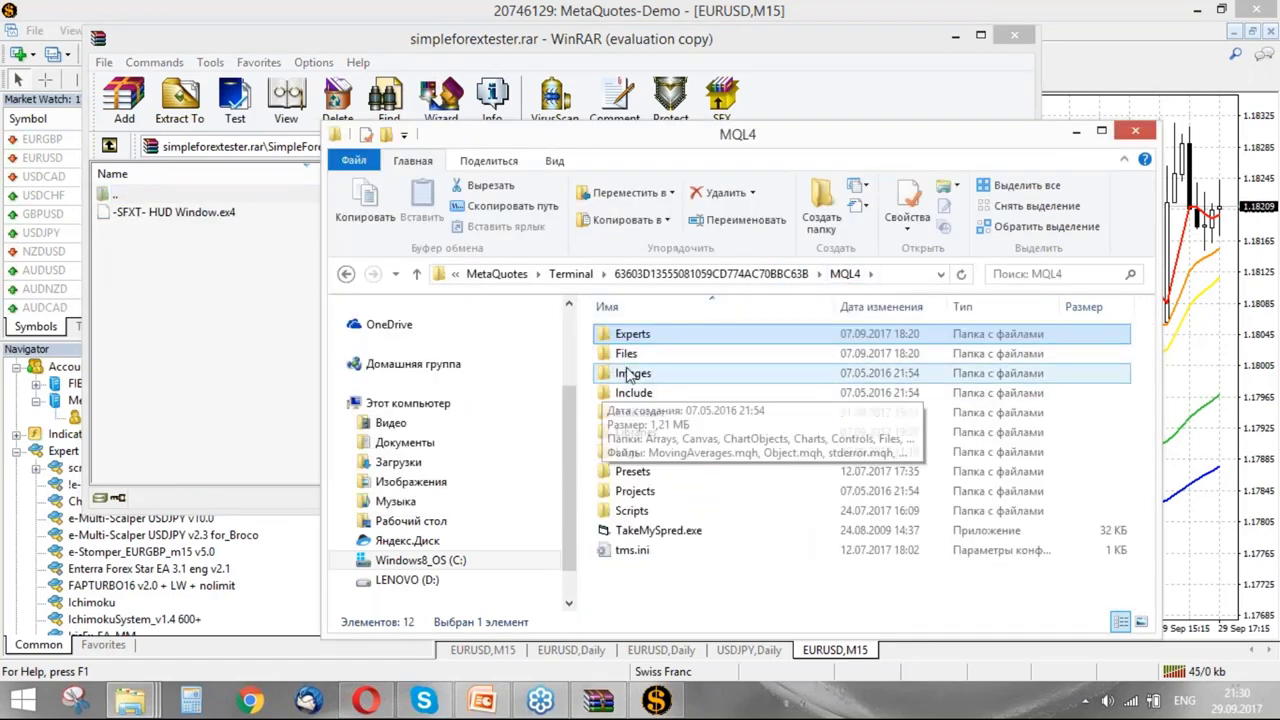
left_click(650, 416)
double_click(650, 416)
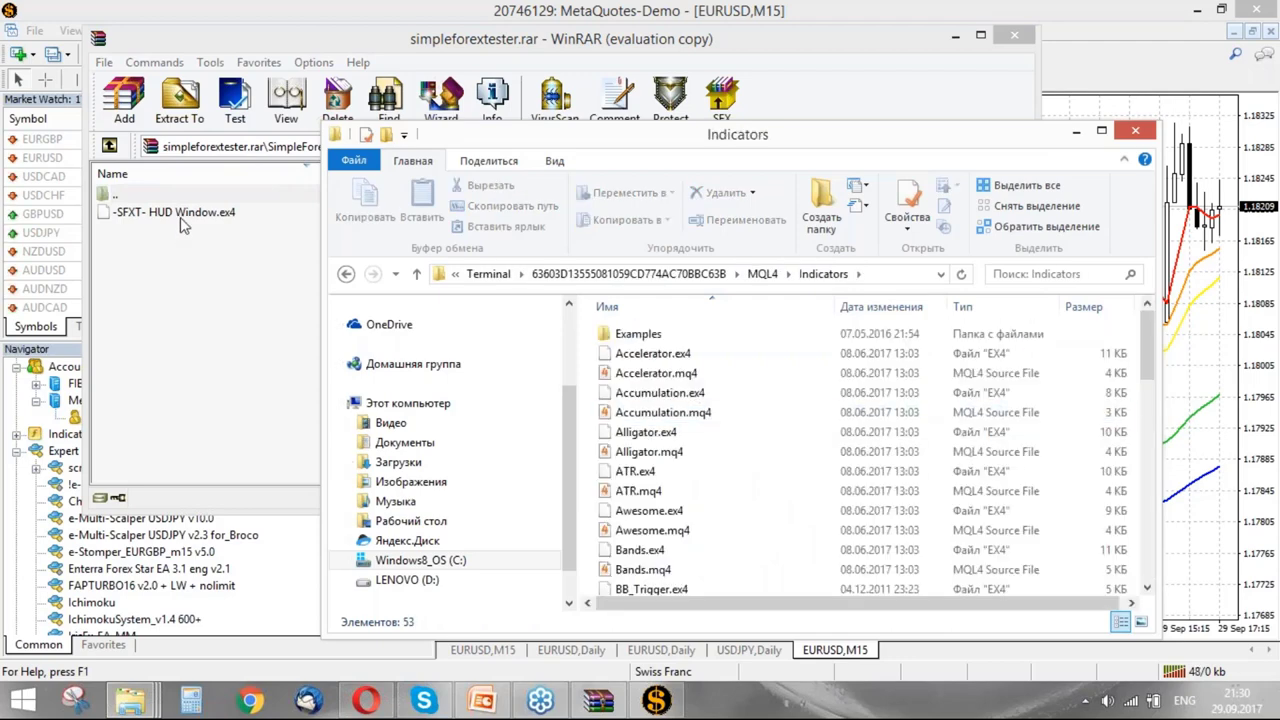
- Locate and select -SFXT- HUD Window.ex4 in the data folder's Indicators folder
left_click(682, 530)
scroll(688, 534, "down", 13)
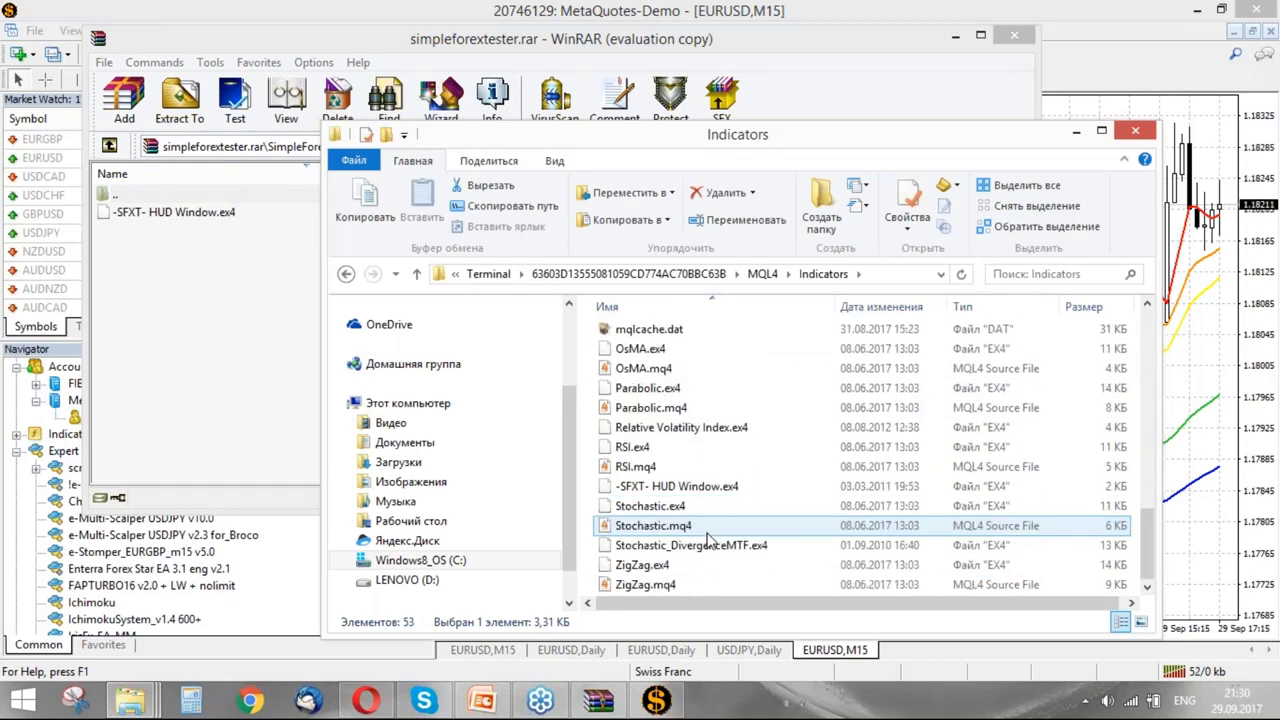
scroll(708, 540, "up", 1)
left_click(706, 545)
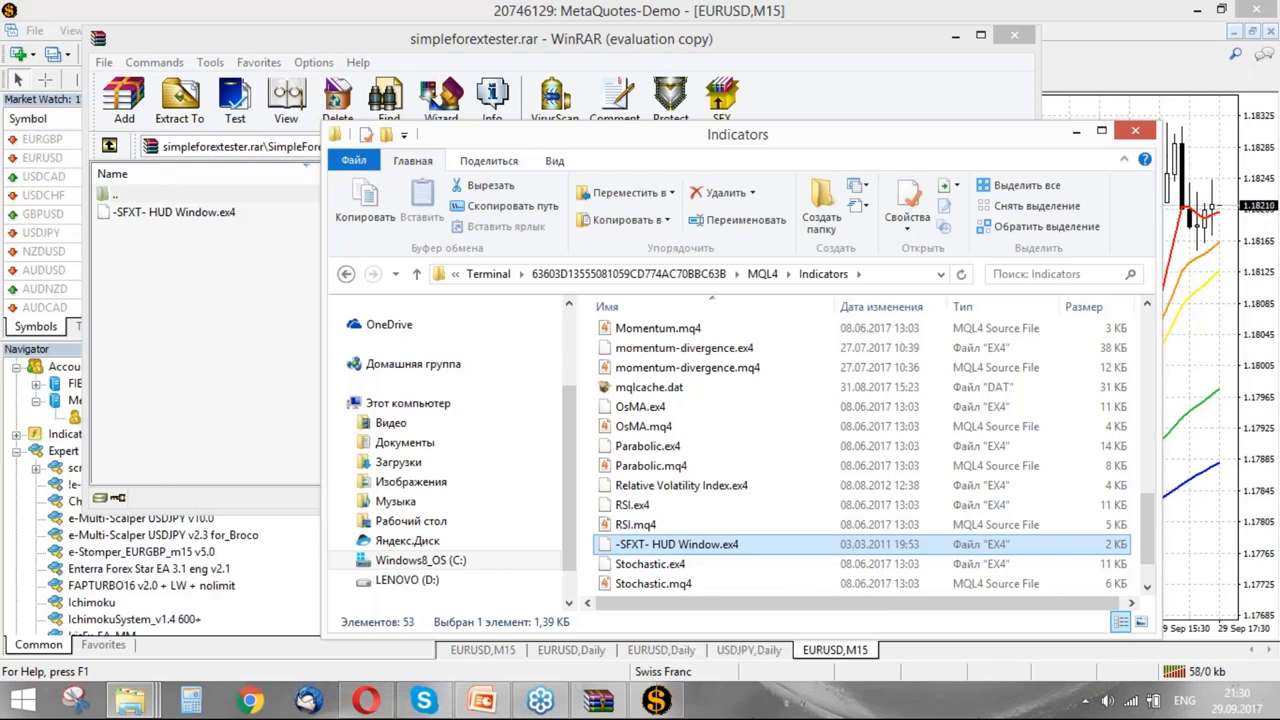
- Switch to MetaTrader 4, close the terminal and relaunch it from the desktop
left_click(1068, 8)
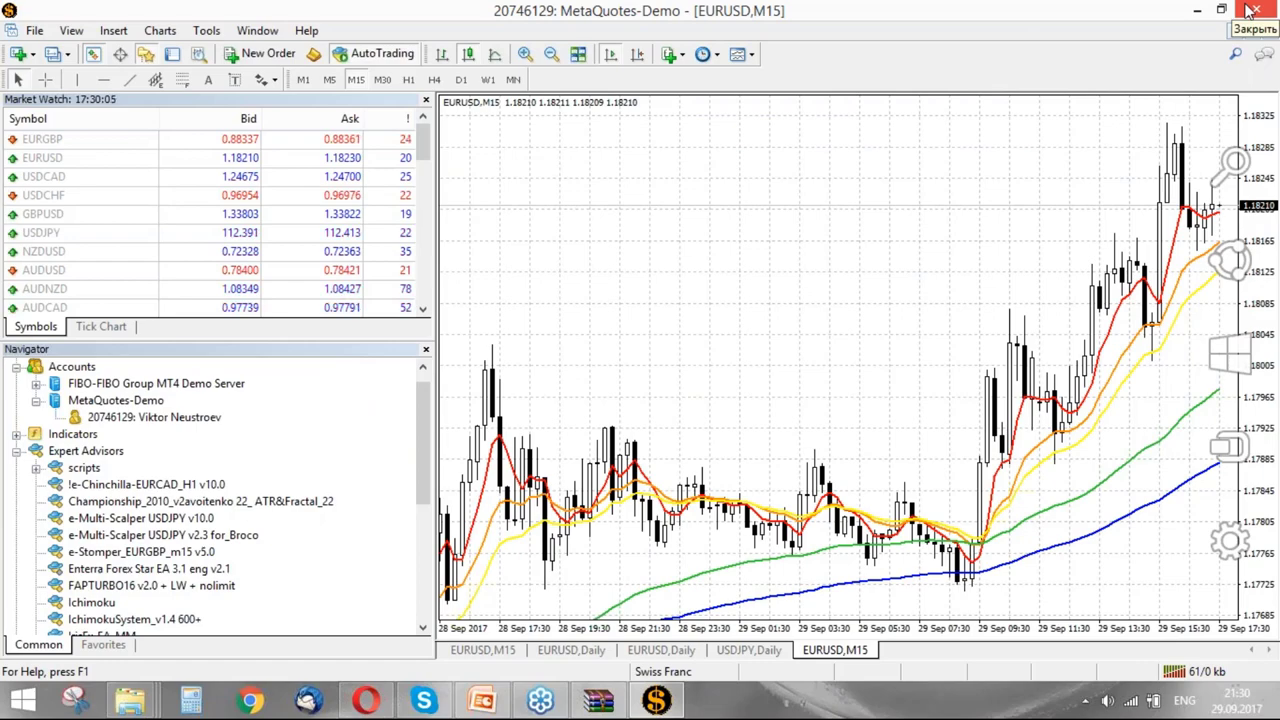
mouse_move(1237, 26)
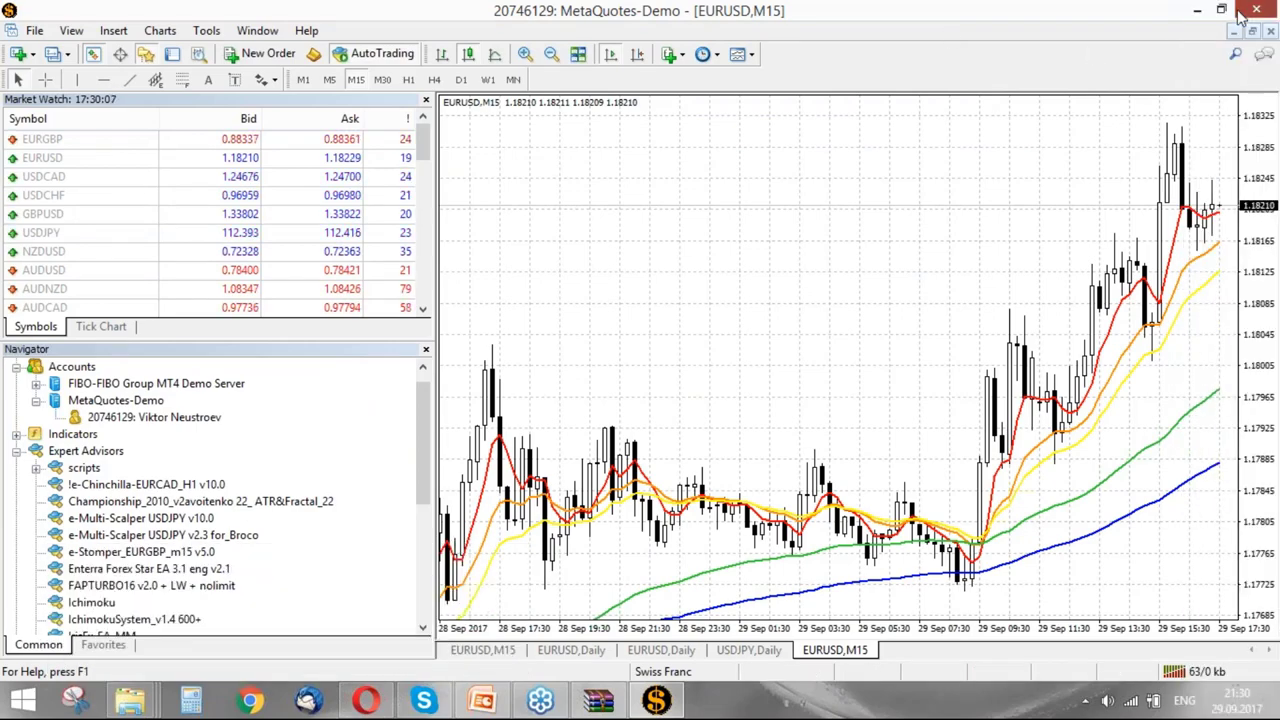
key("alt+Tab")
left_click(1220, 18)
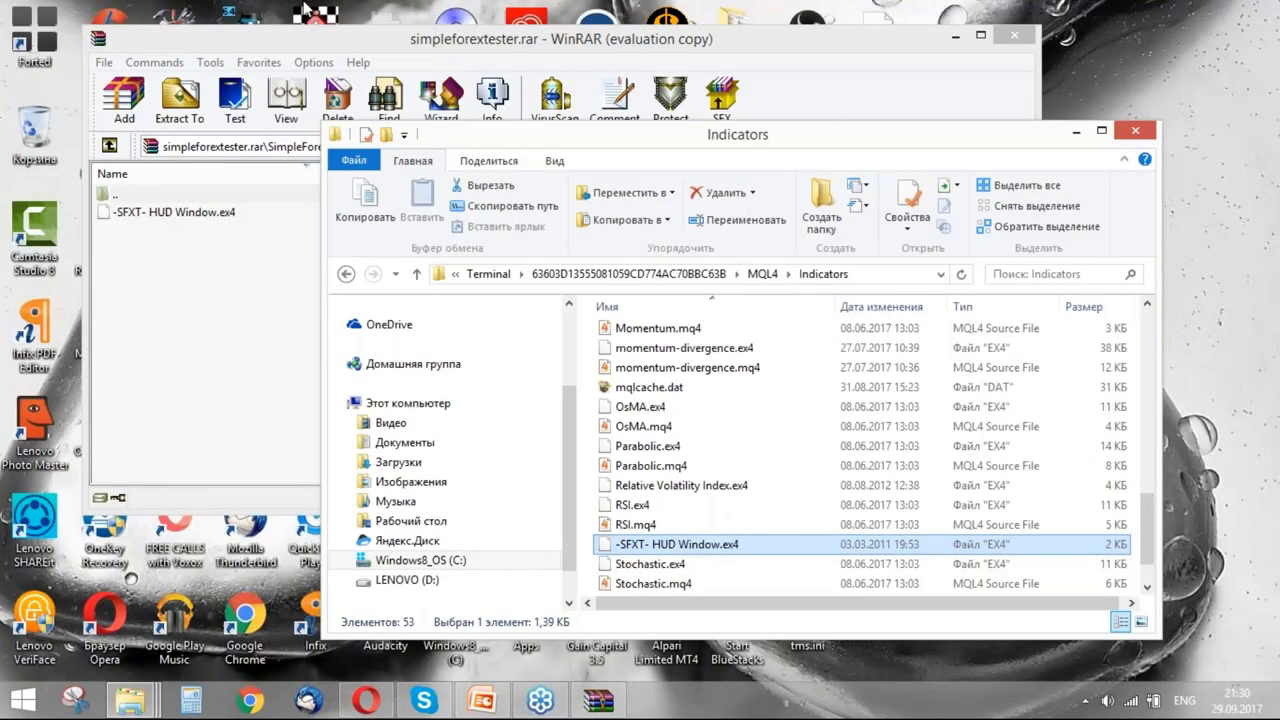
left_click(676, 16)
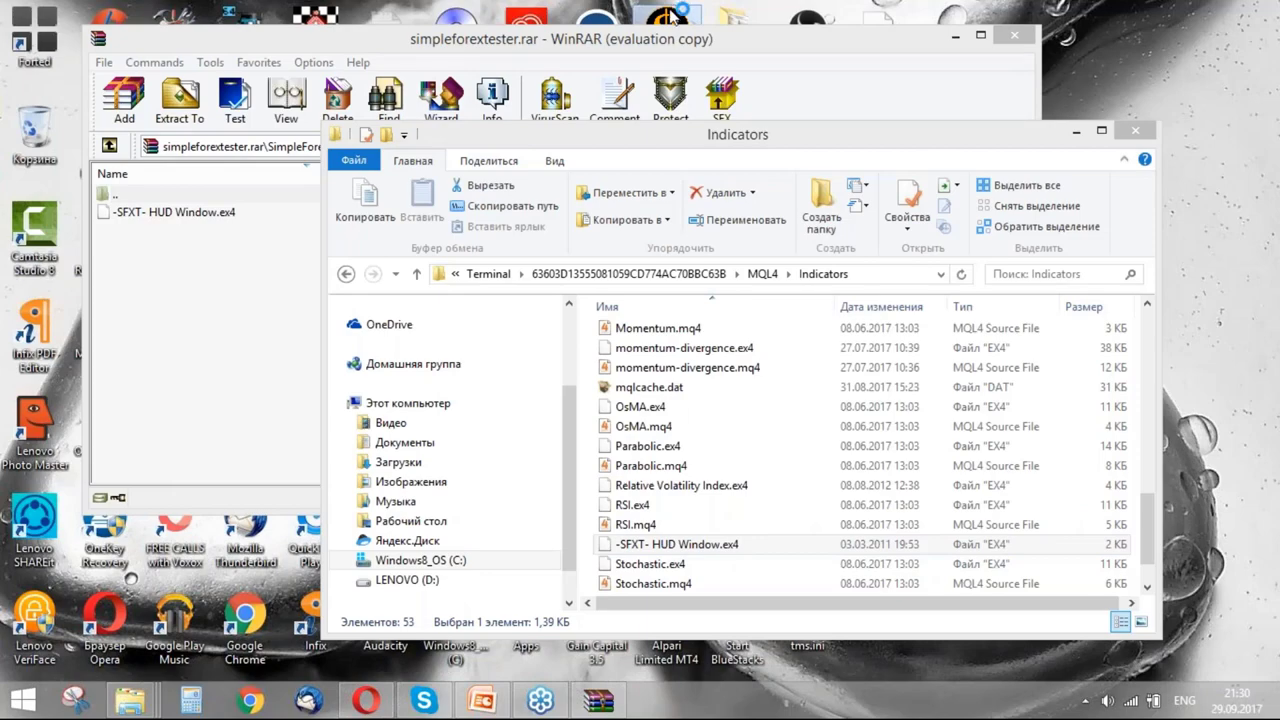
double_click(668, 20)
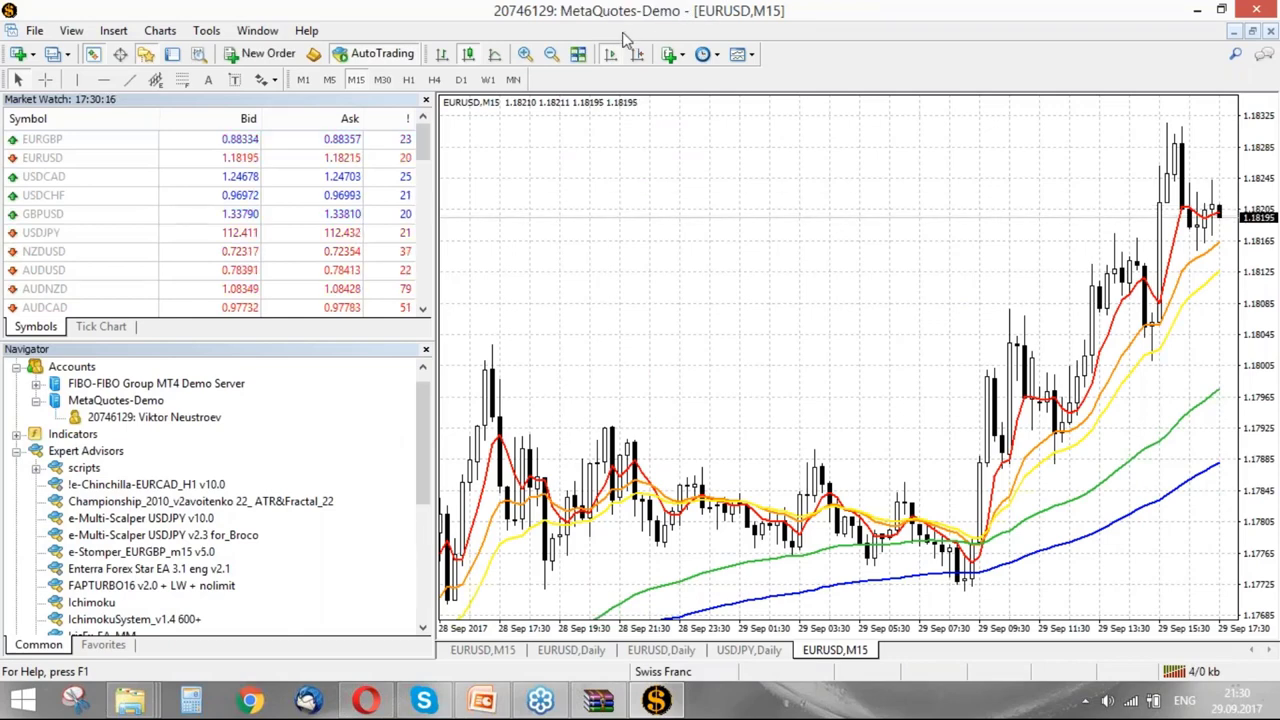
- Check the Expert Advisors options for automated trading and DLL imports, and leave without saving changes
left_click(206, 30)
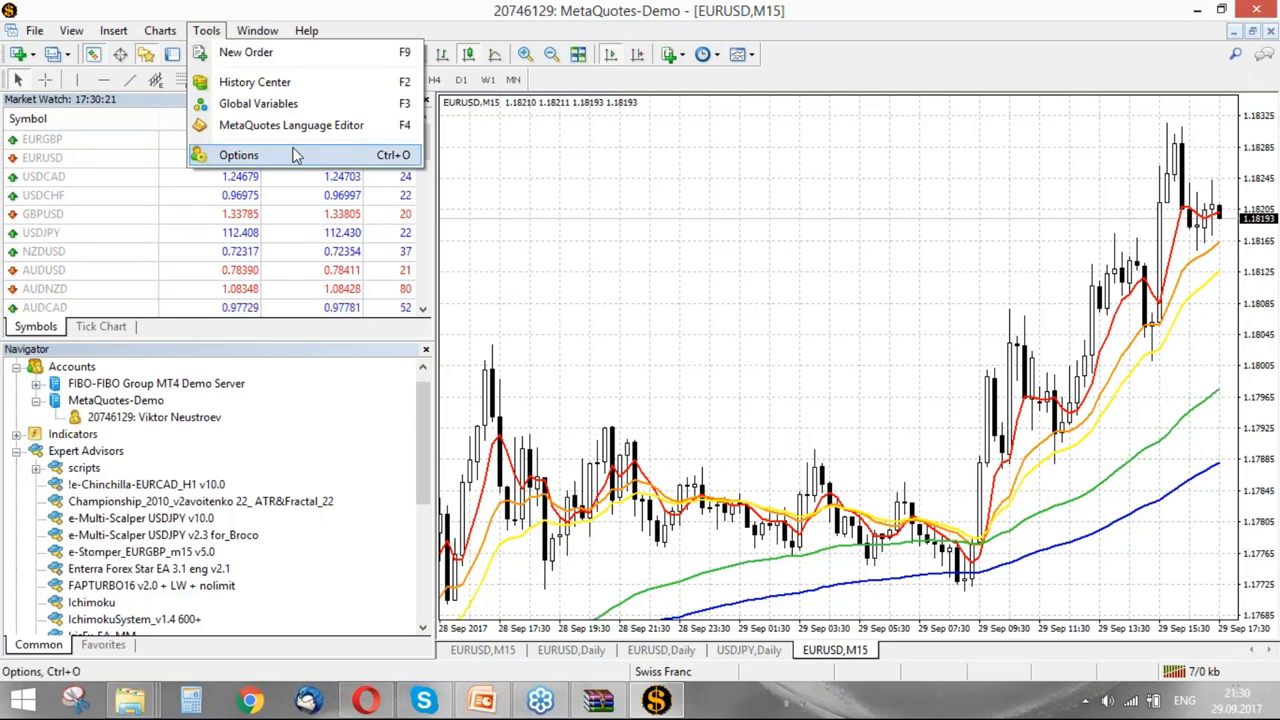
left_click(293, 155)
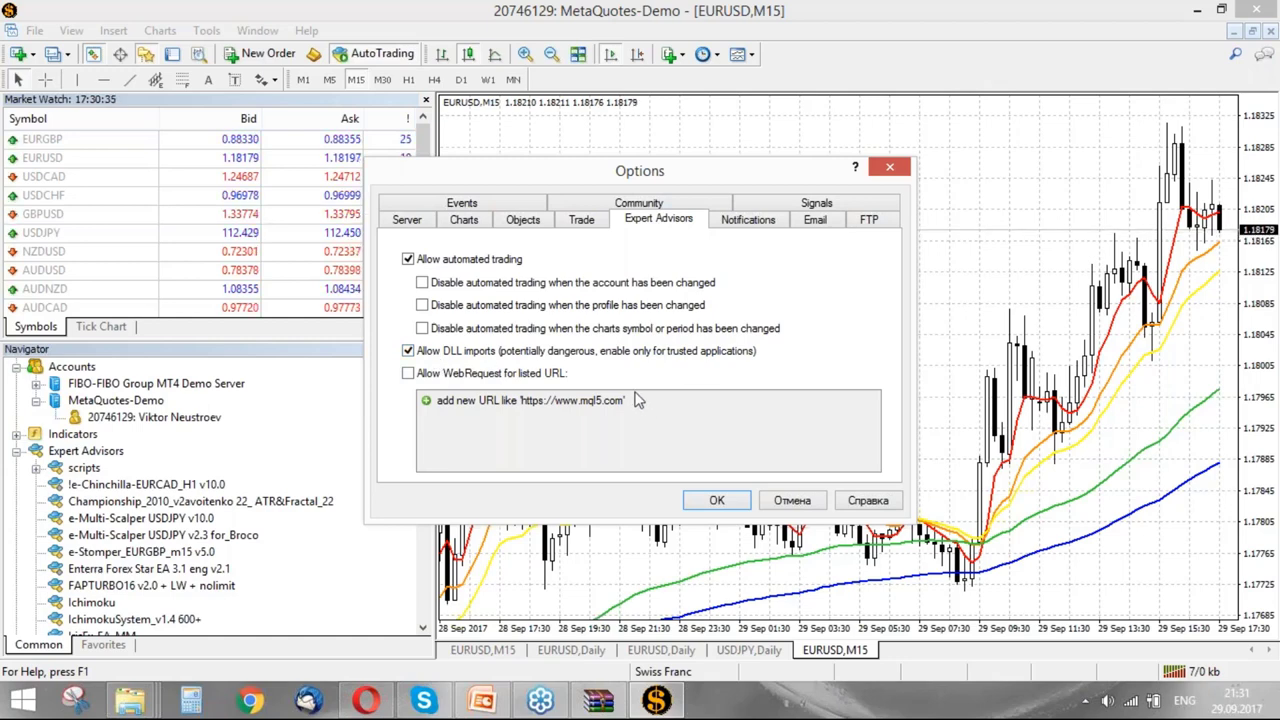
left_click(808, 502)
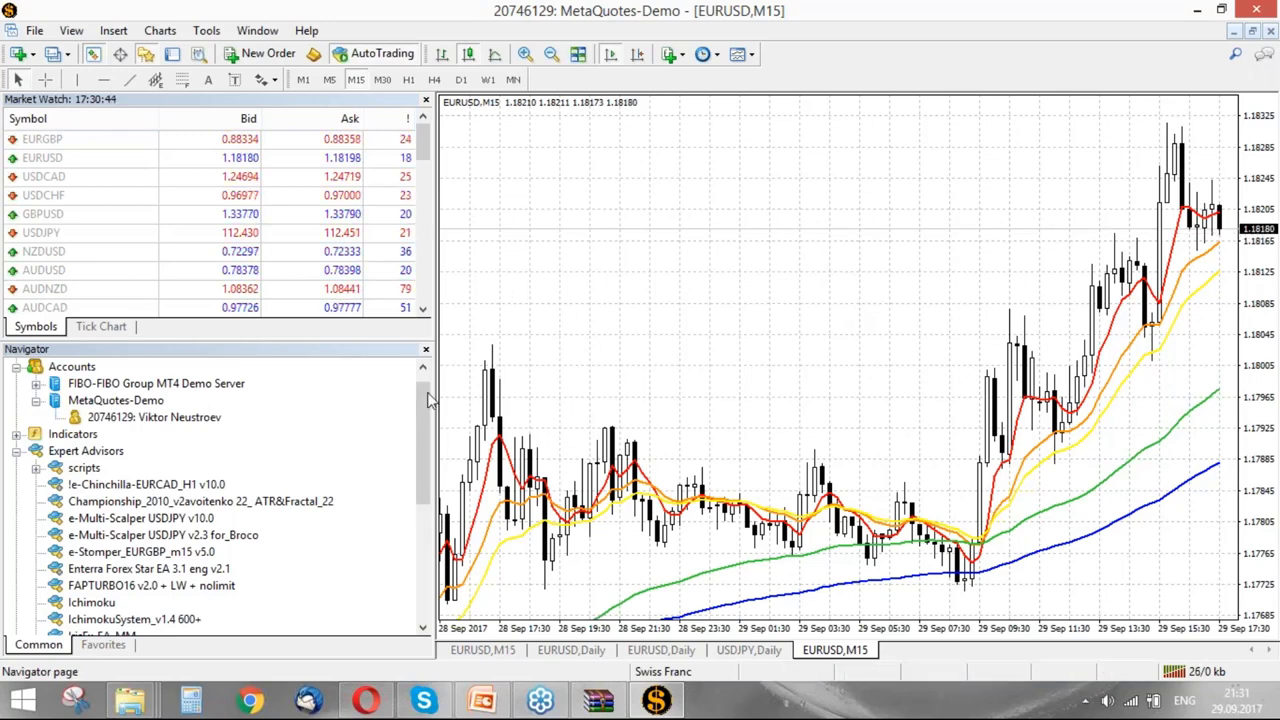
- Find SimpleFXTester_v2 among the expert advisors and attach it to the EURUSD M15 chart with its default inputs
left_click_drag(430, 437, 426, 437)
scroll(397, 570, "down", 5)
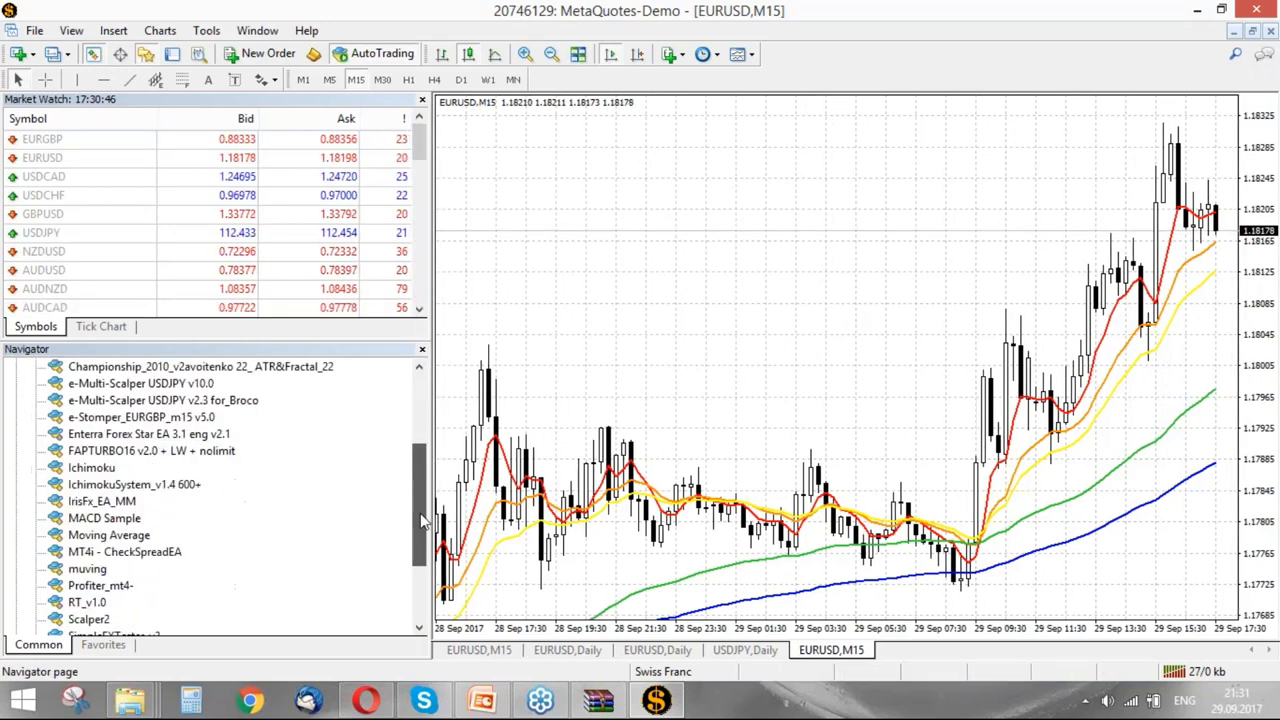
left_click(105, 536)
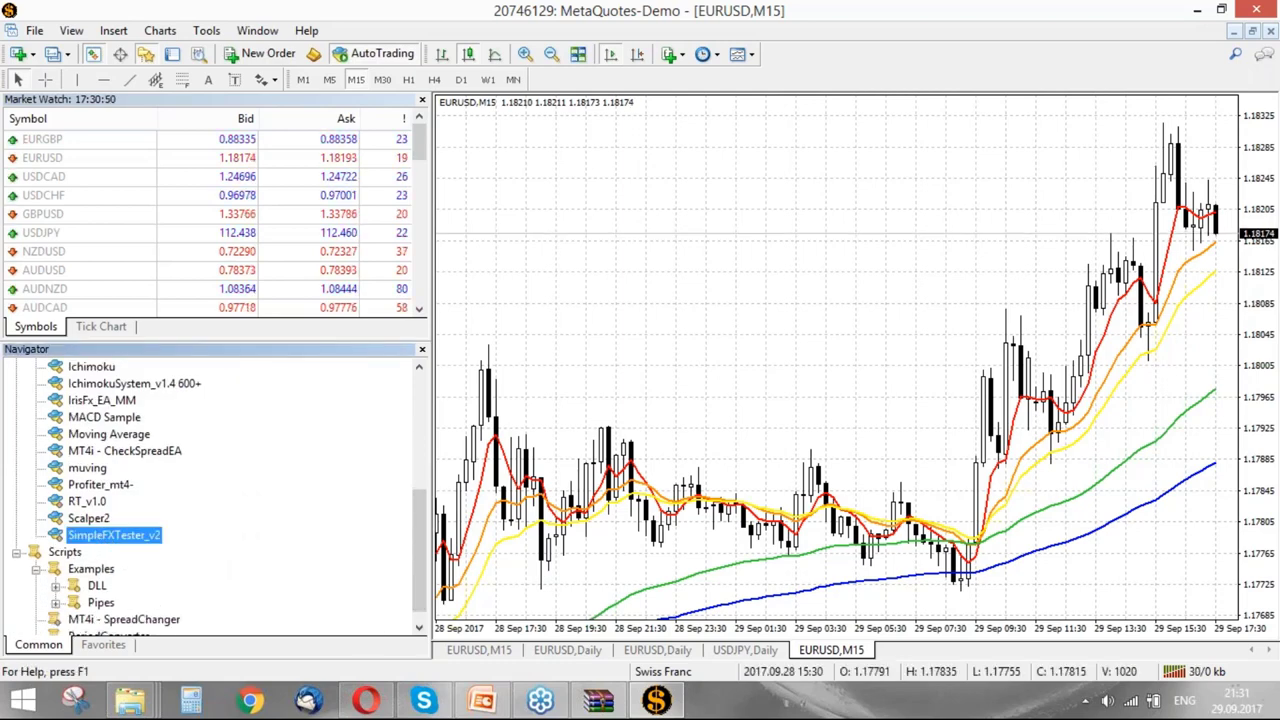
double_click(152, 539)
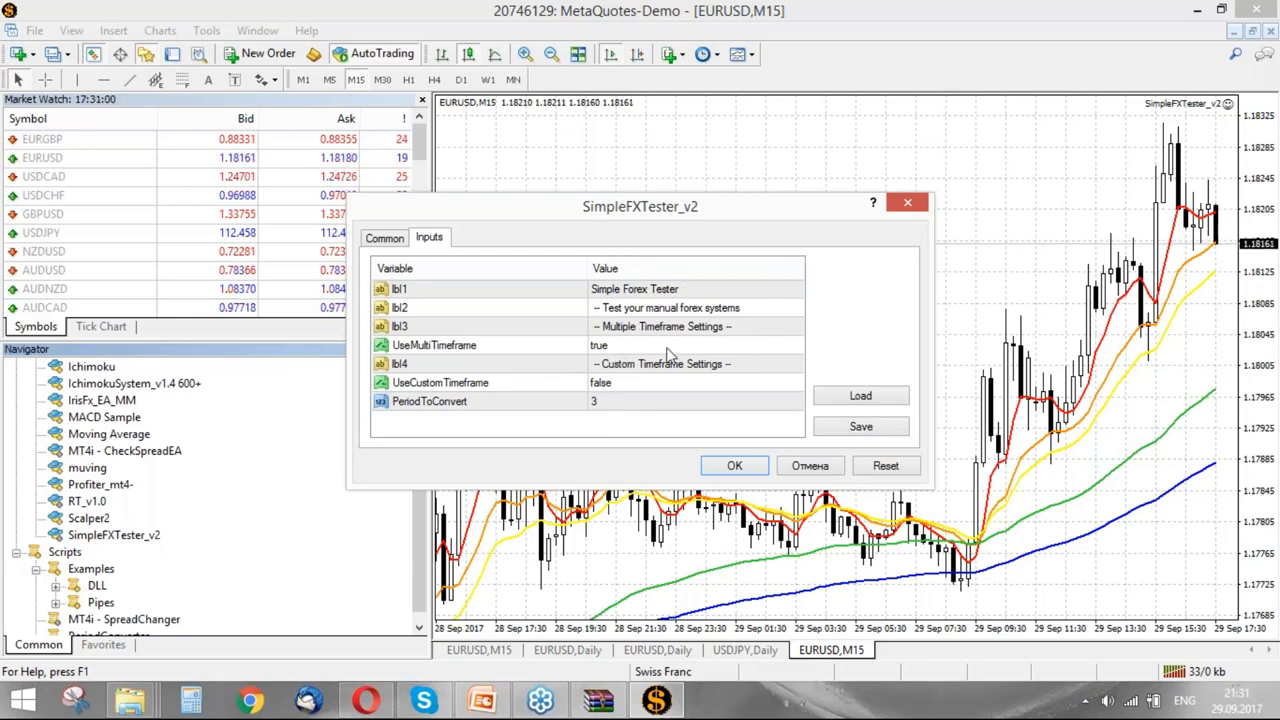
left_click(735, 468)
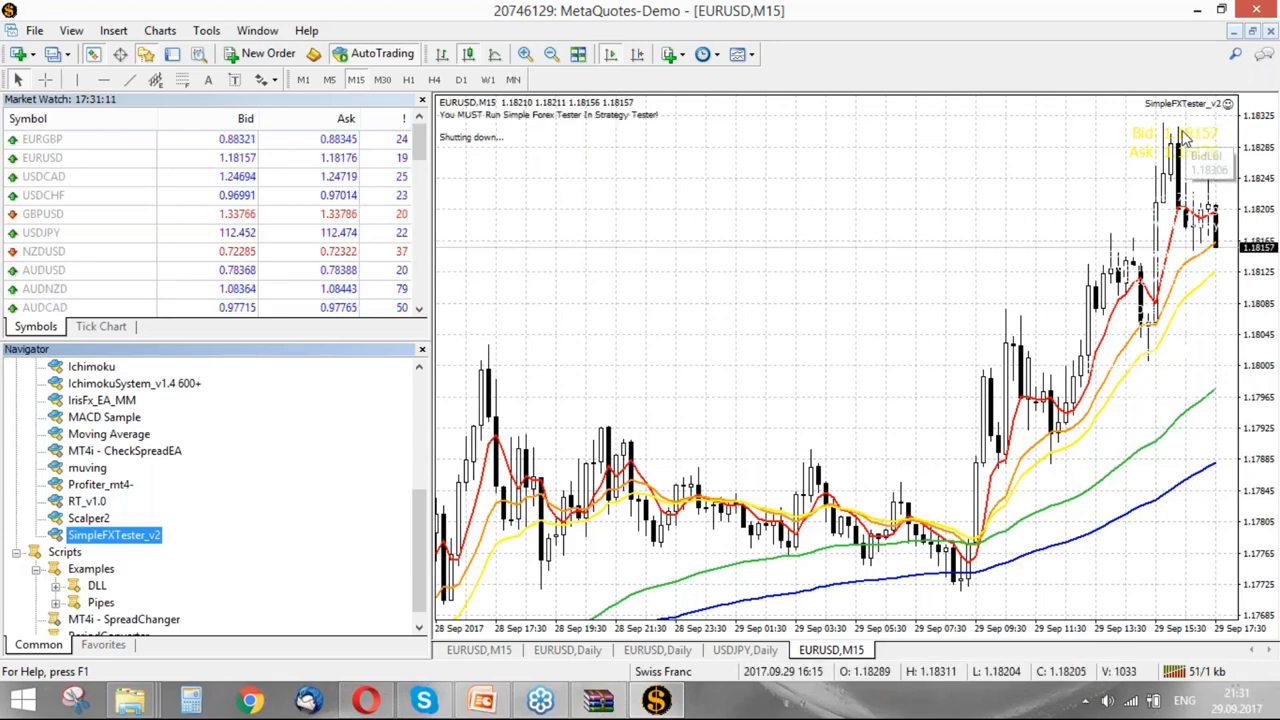
- Apply the Rainbow template to the EURUSD M15 chart and attach SimpleFXTester_v2 to it again
right_click(764, 194)
mouse_move(808, 317)
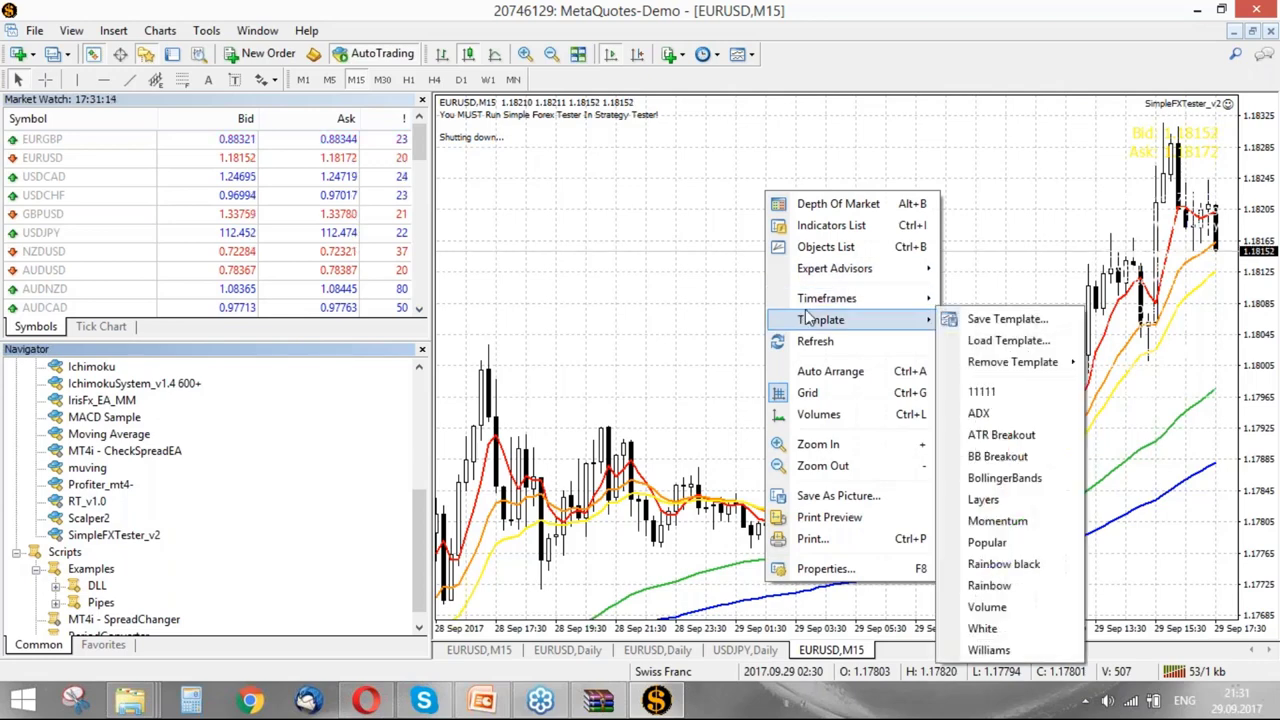
left_click(1010, 586)
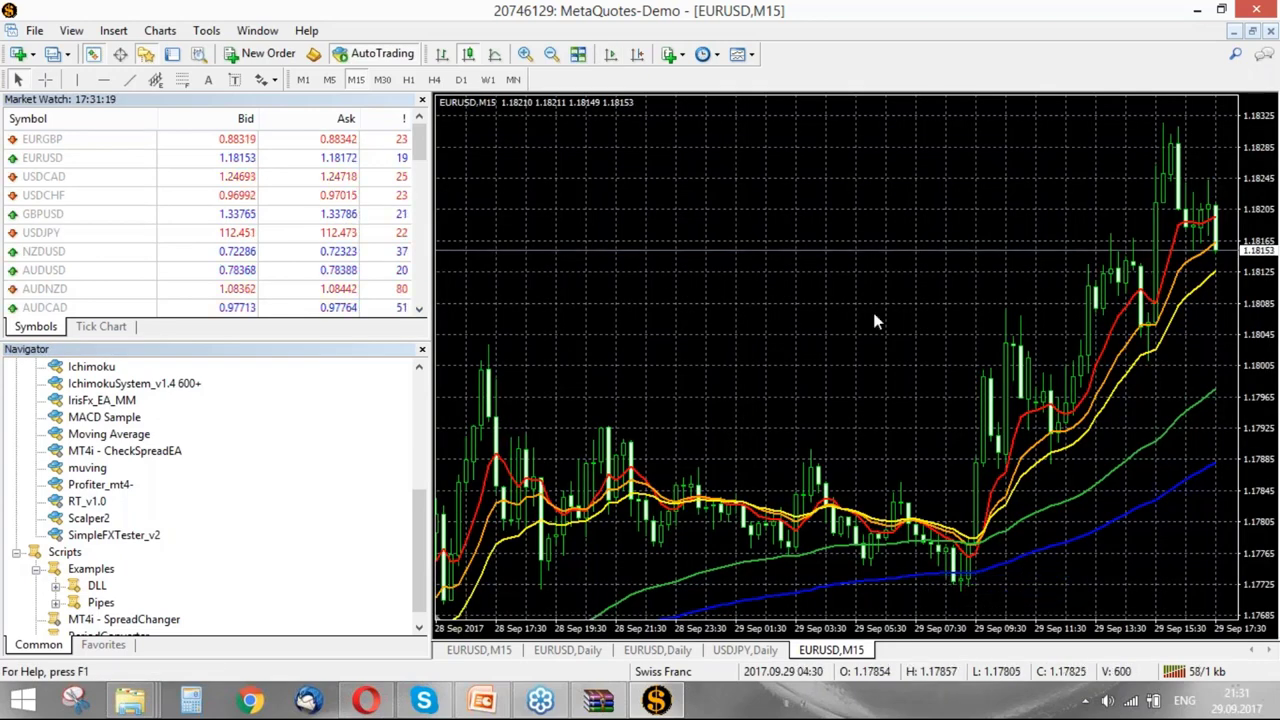
left_click(97, 537)
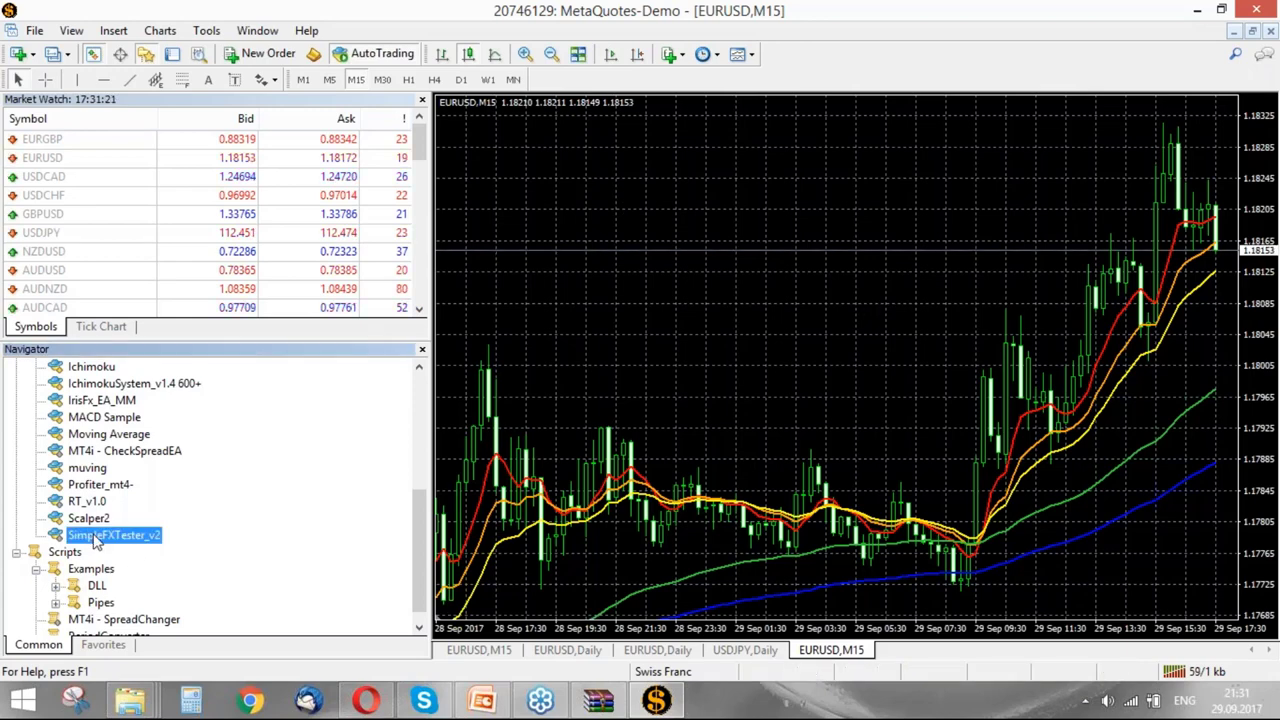
left_click_drag(97, 537, 654, 277)
left_click(736, 467)
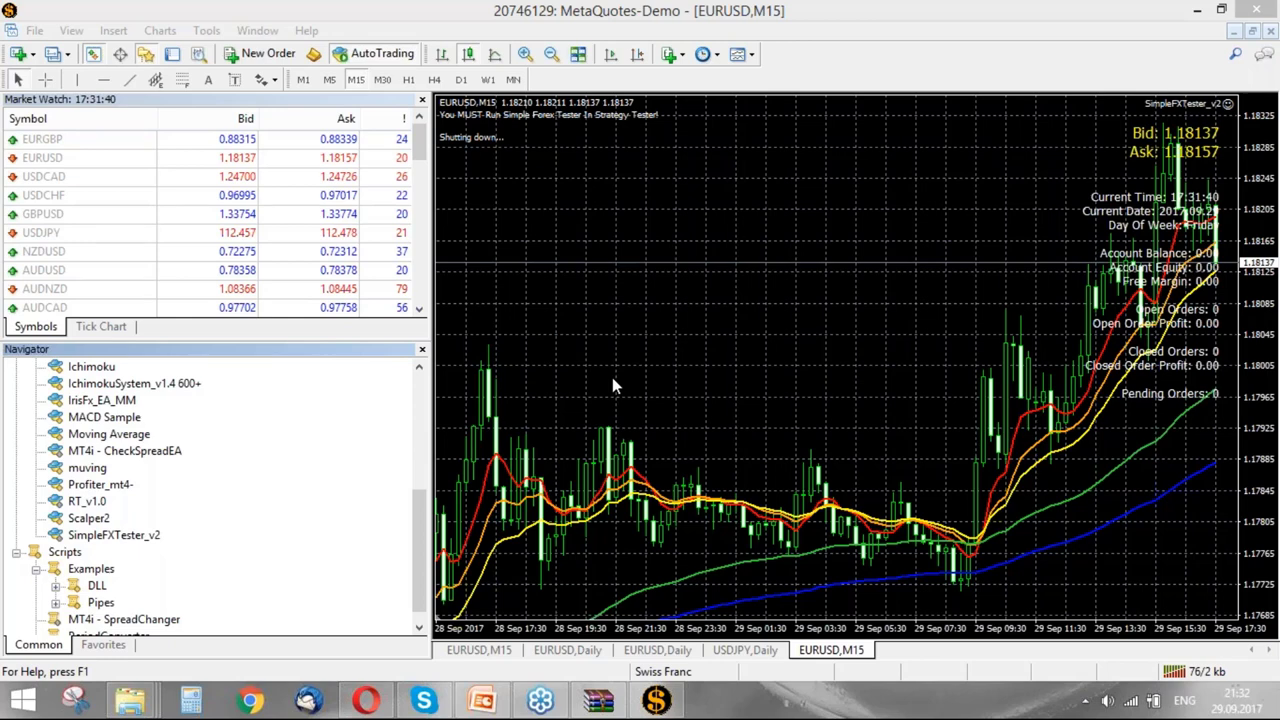
- Switch to the simpleforextester.rar archive in WinRAR and go up from the Indicators folder to the archive's root
left_click(600, 702)
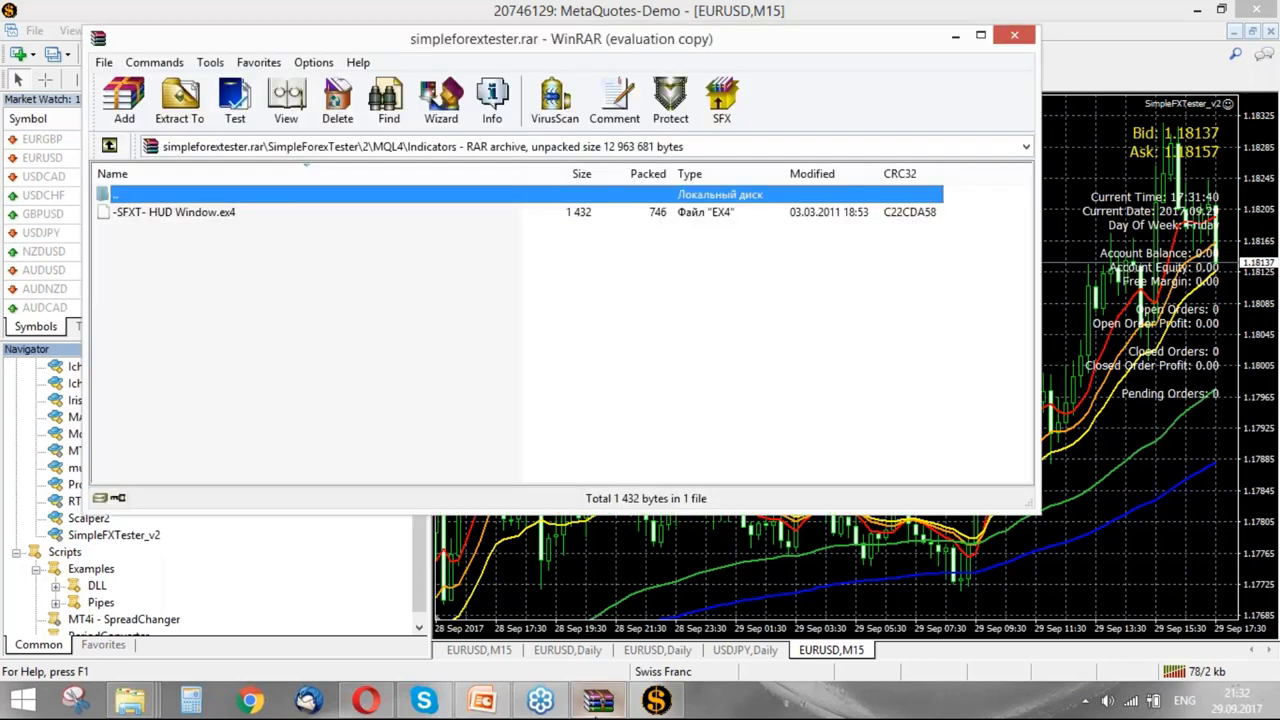
double_click(140, 196)
left_click(158, 197)
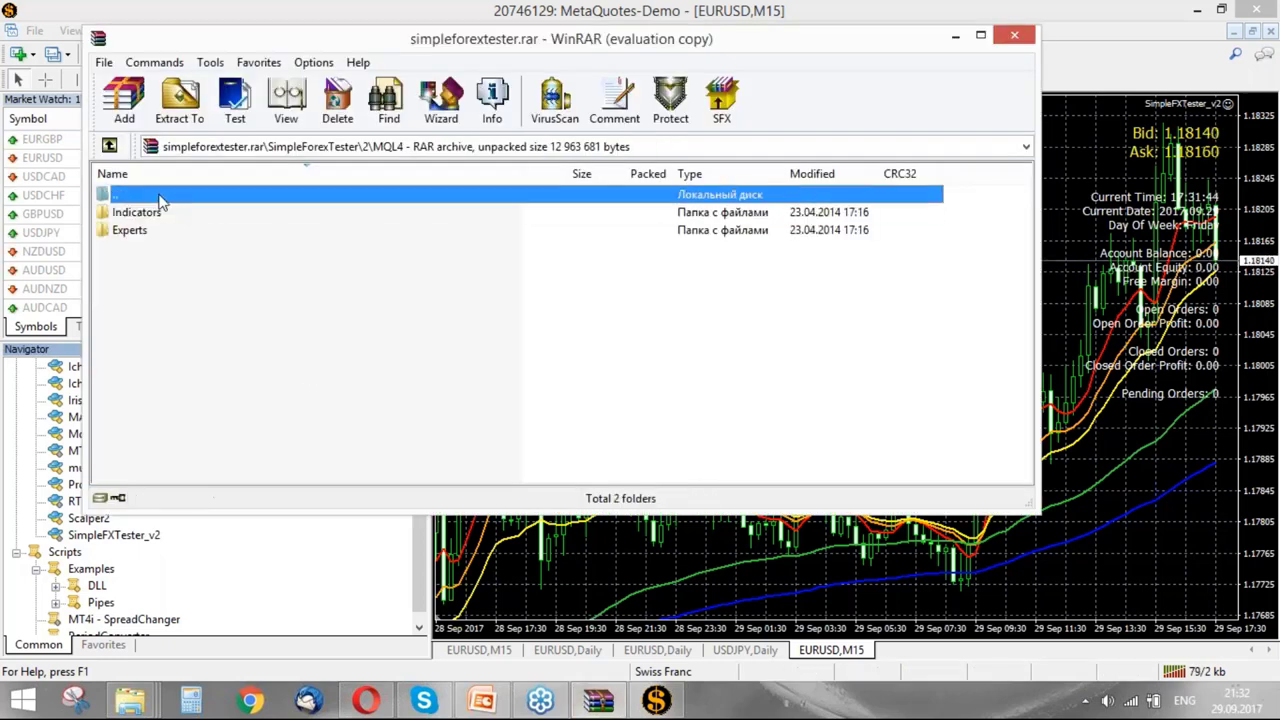
double_click(157, 196)
left_click(156, 195)
double_click(156, 195)
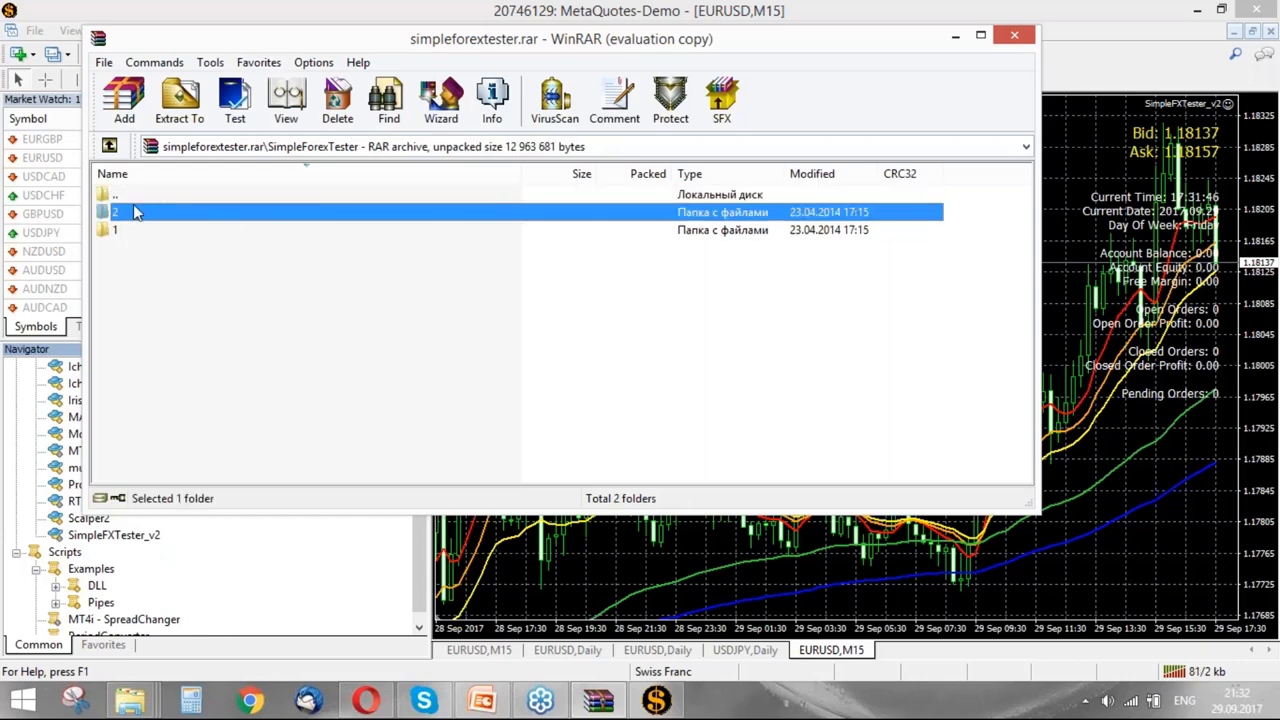
left_click(139, 197)
double_click(139, 197)
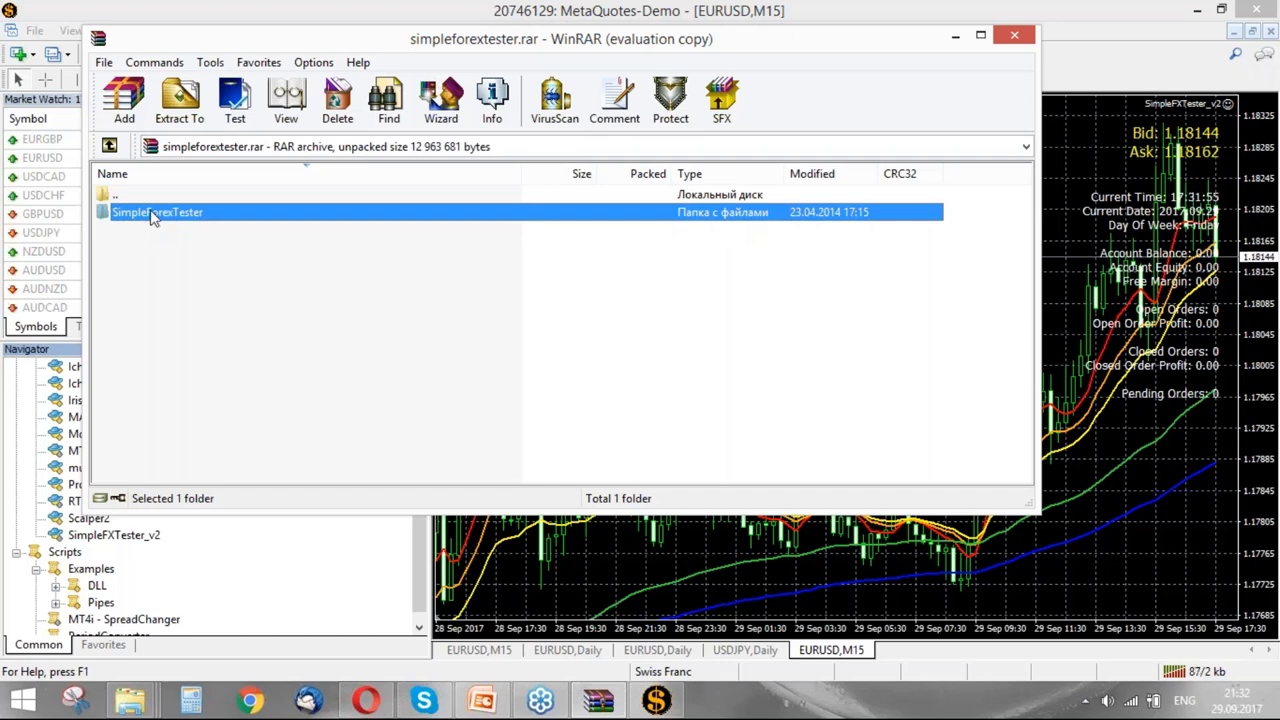
- Return to MetaTrader 4 and turn on chart shift for the EURUSD M15 chart
left_click(1088, 20)
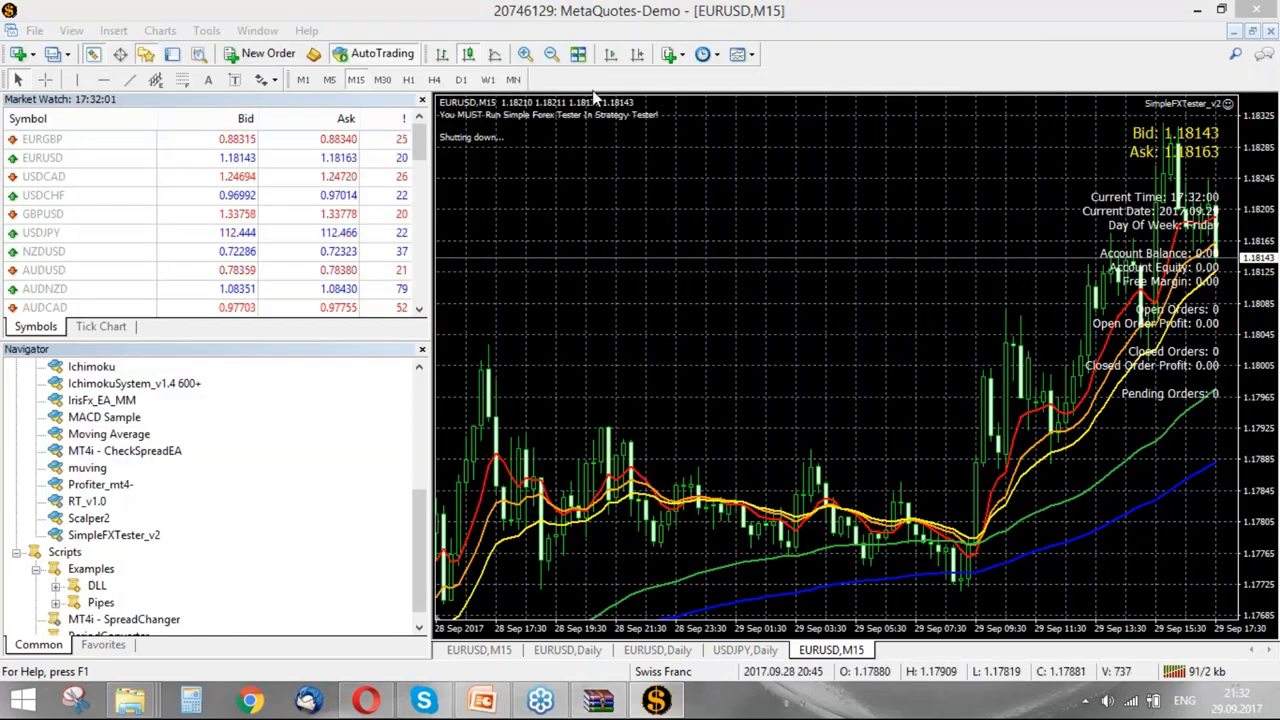
left_click(636, 54)
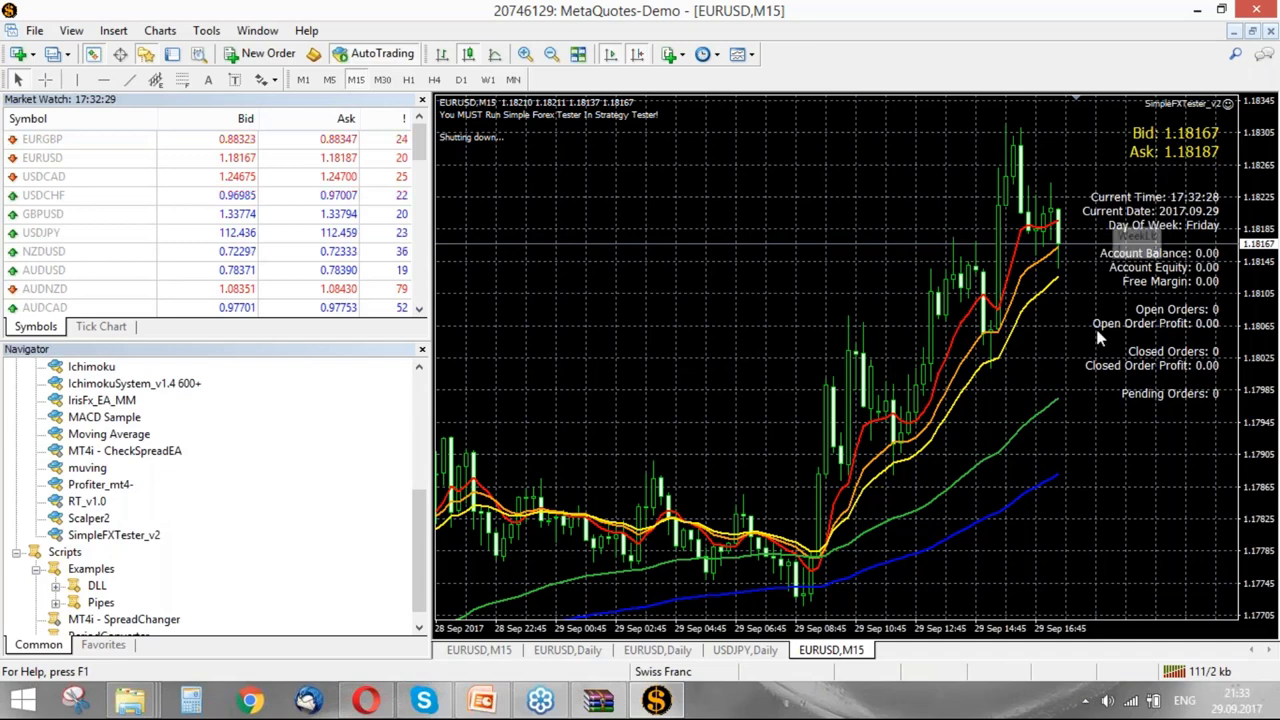
- In the Strategy Tester, set the model to Every tick, the start date to 2017.09.01 and the visual speed to maximum
left_click(205, 61)
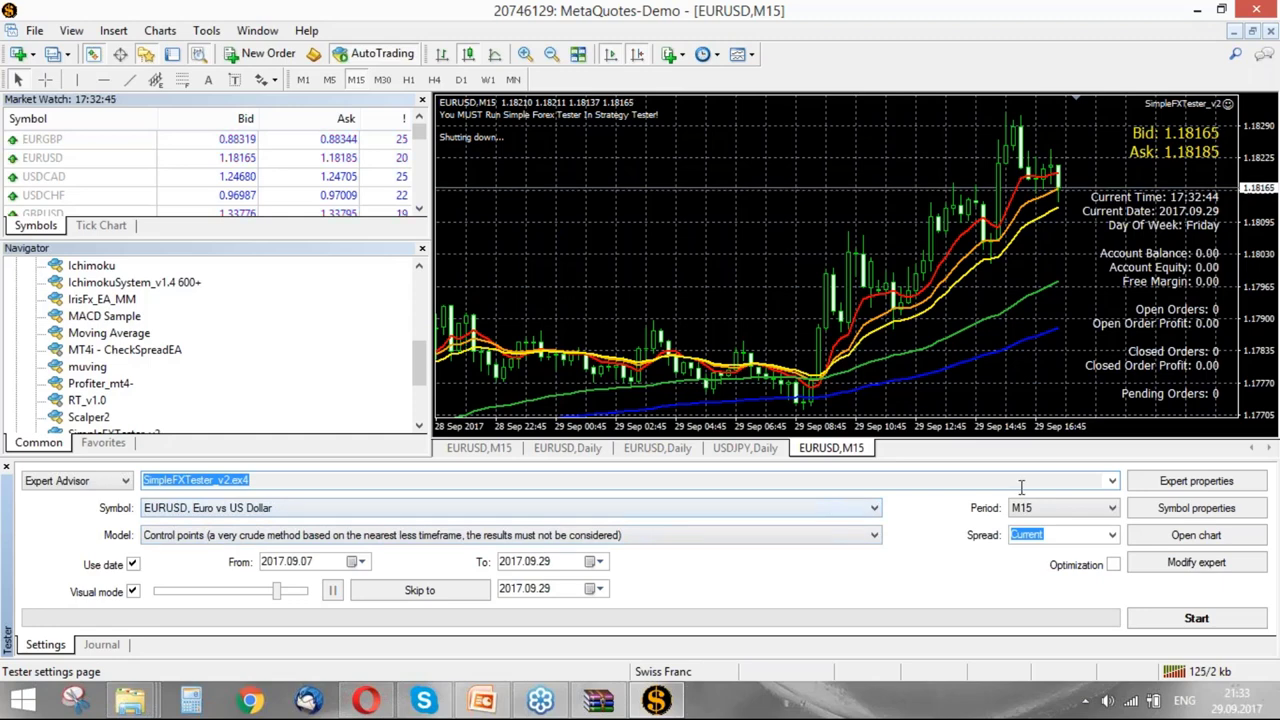
left_click(188, 537)
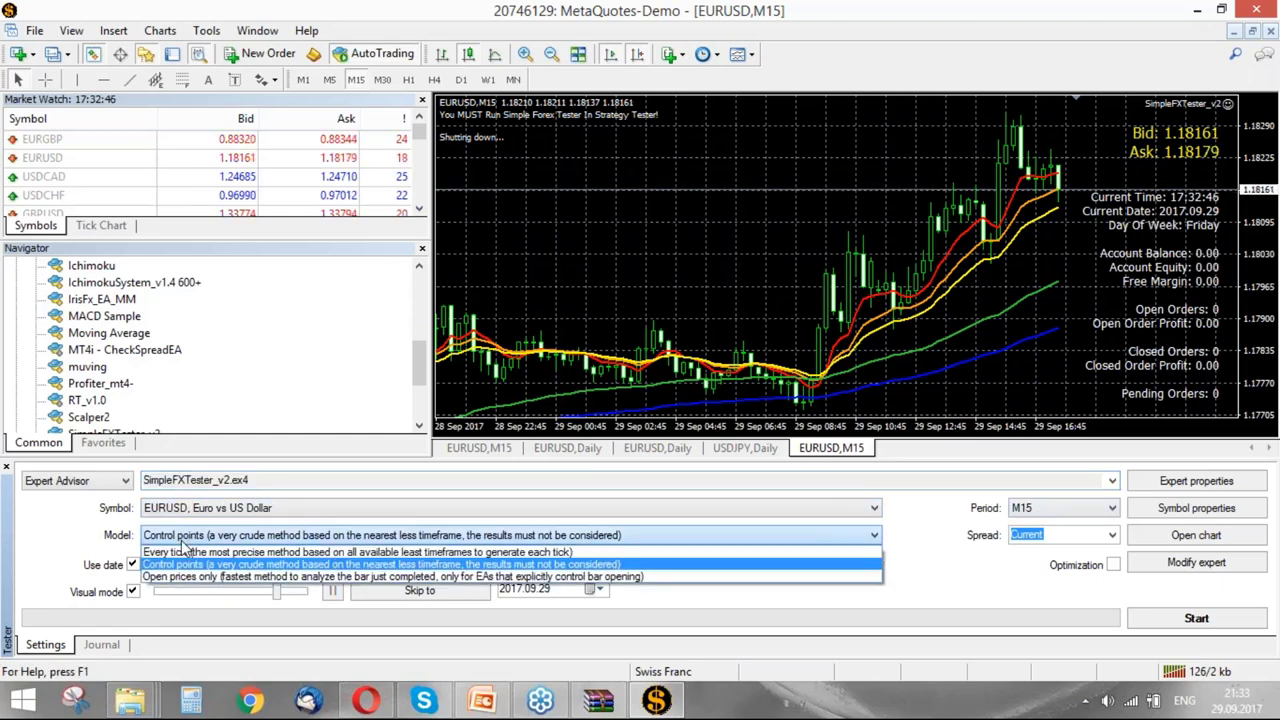
left_click(181, 553)
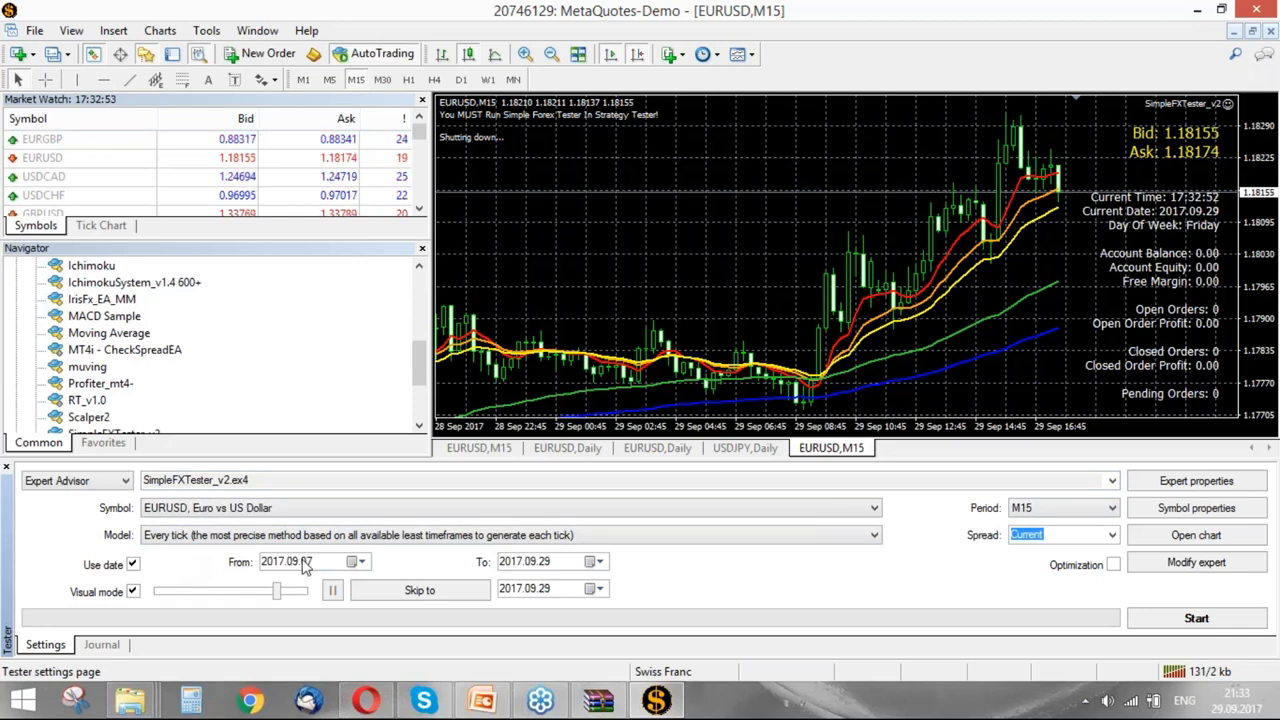
left_click(305, 562)
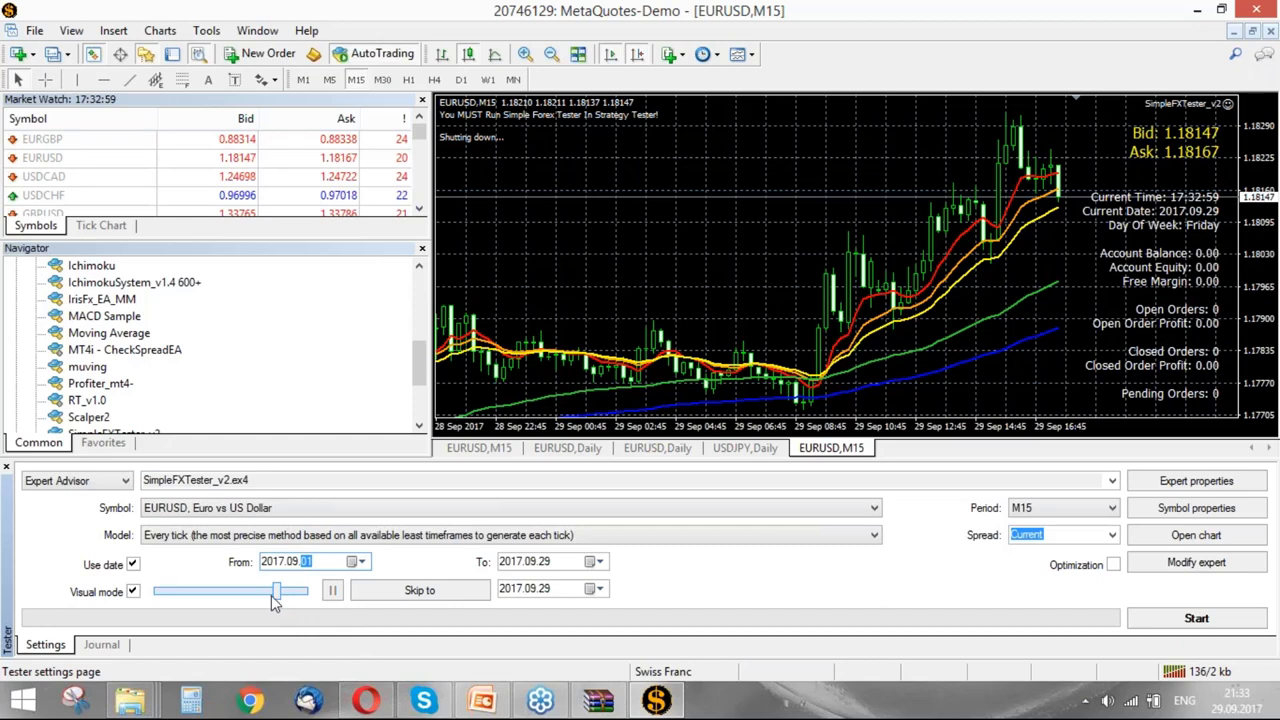
left_click_drag(276, 591, 302, 592)
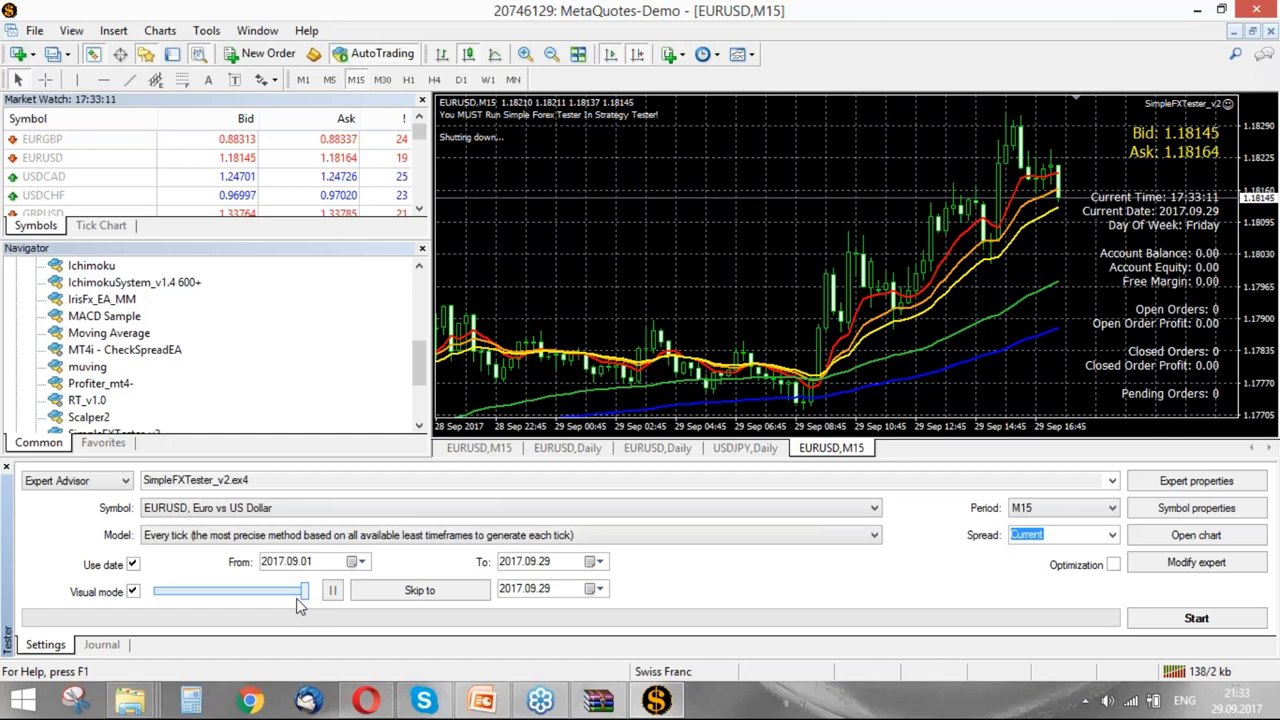
- Start the SimpleFXTester_v2 visual test and confirm connecting the Simple Forex Tester program to MetaTrader 4
left_click(1168, 620)
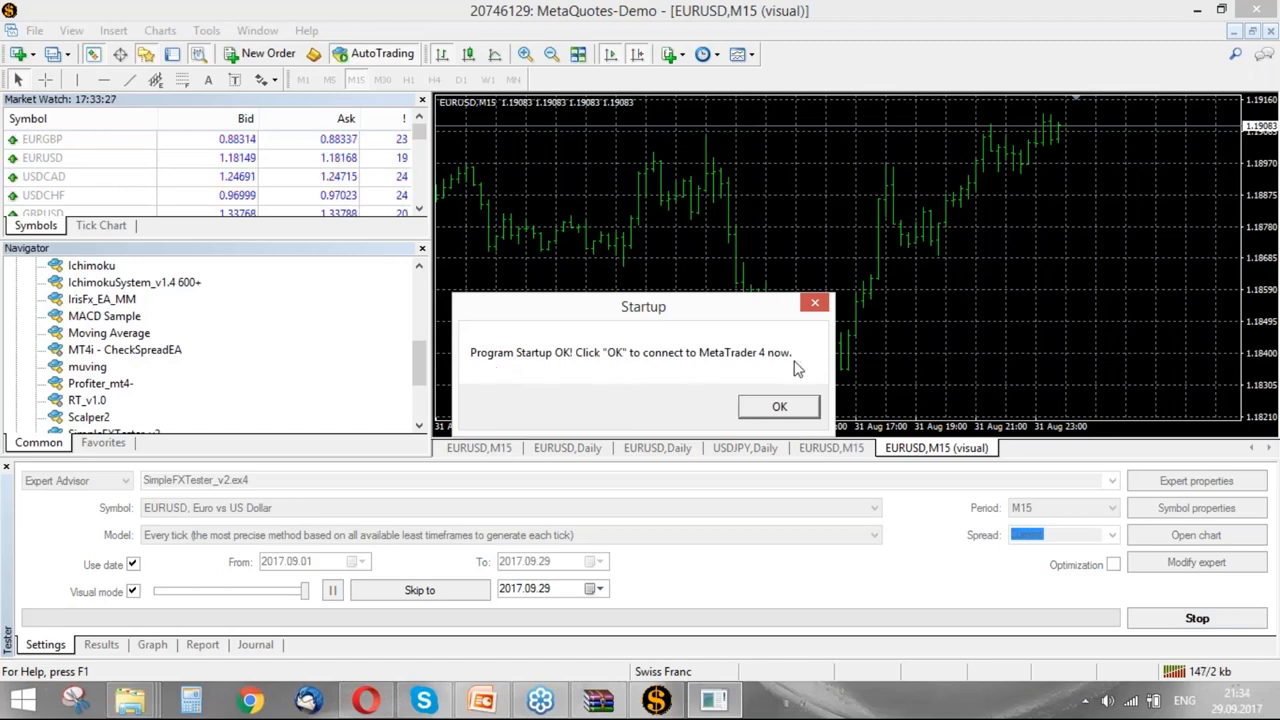
left_click(786, 410)
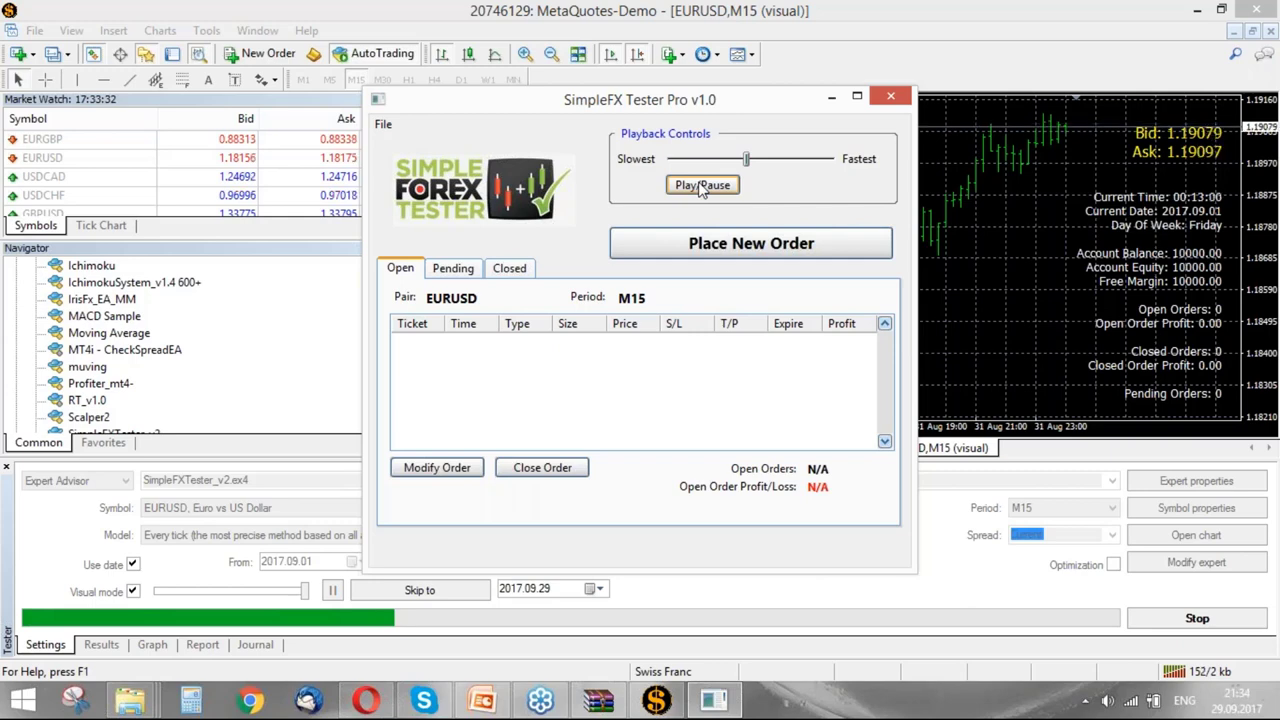
- Apply the Rainbow template to the EURUSD M15 visual test chart and turn on auto scroll
right_click(951, 157)
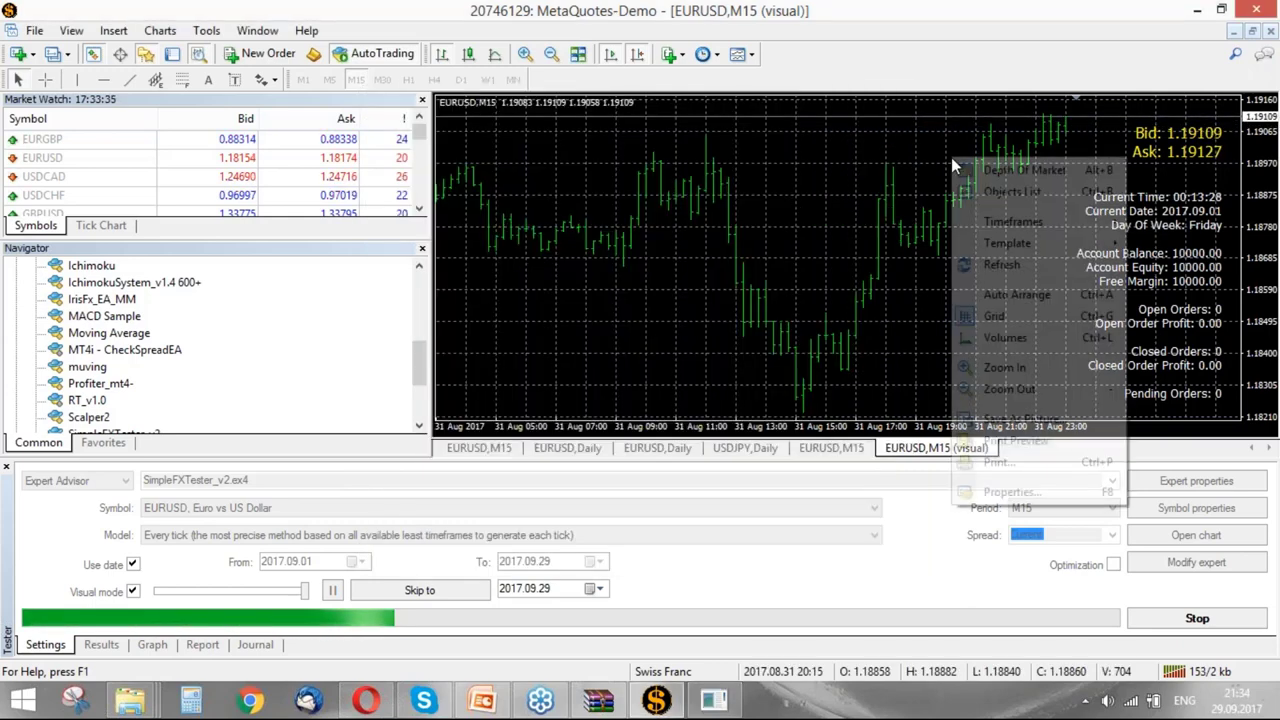
mouse_move(1010, 243)
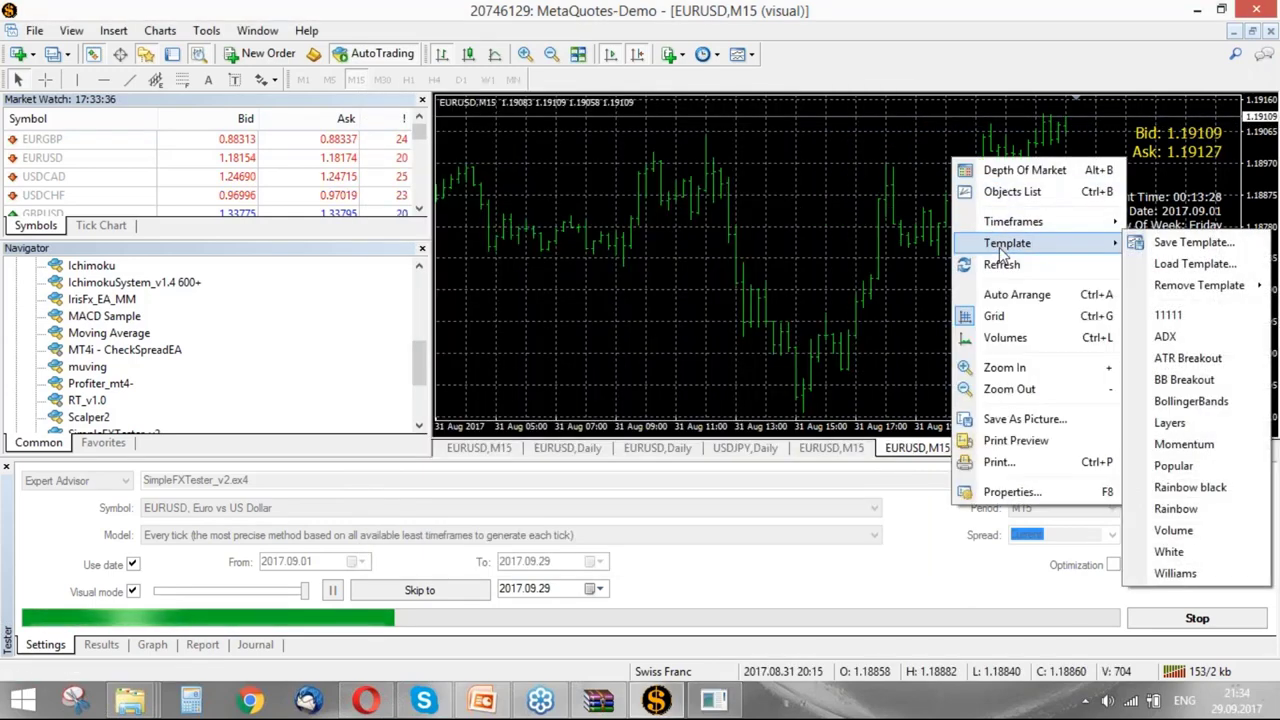
left_click(1194, 509)
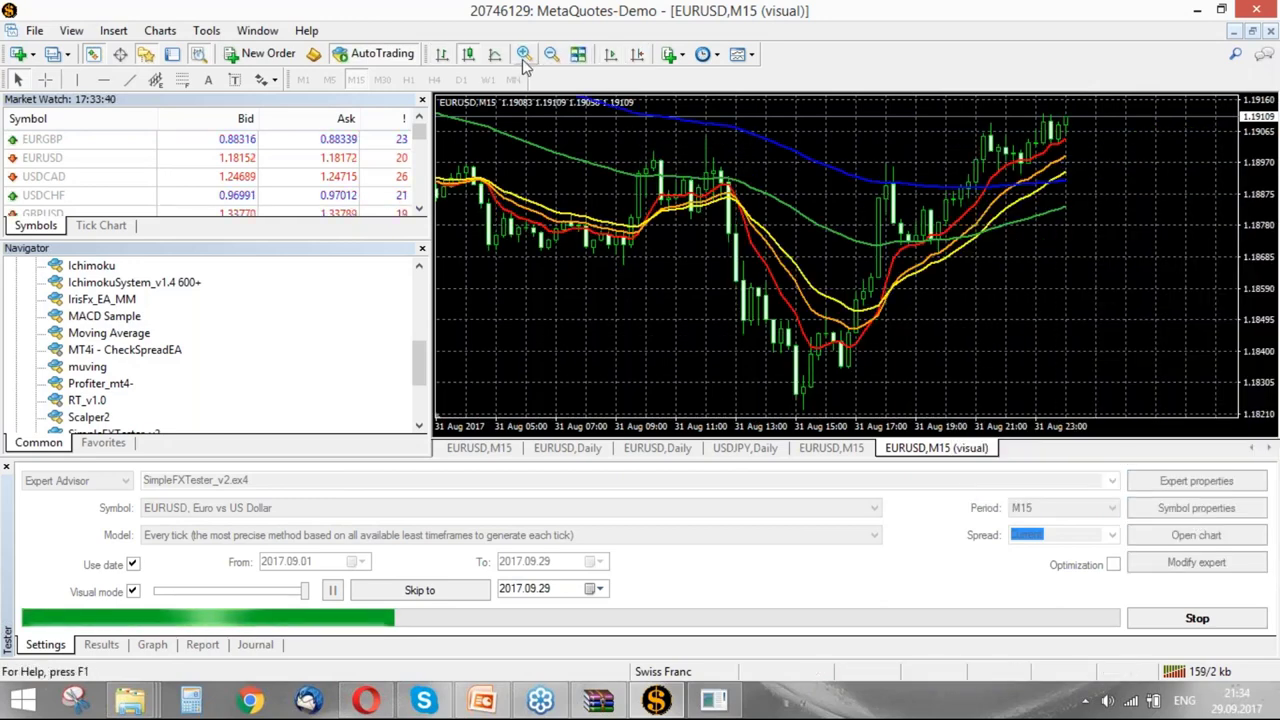
left_click(611, 54)
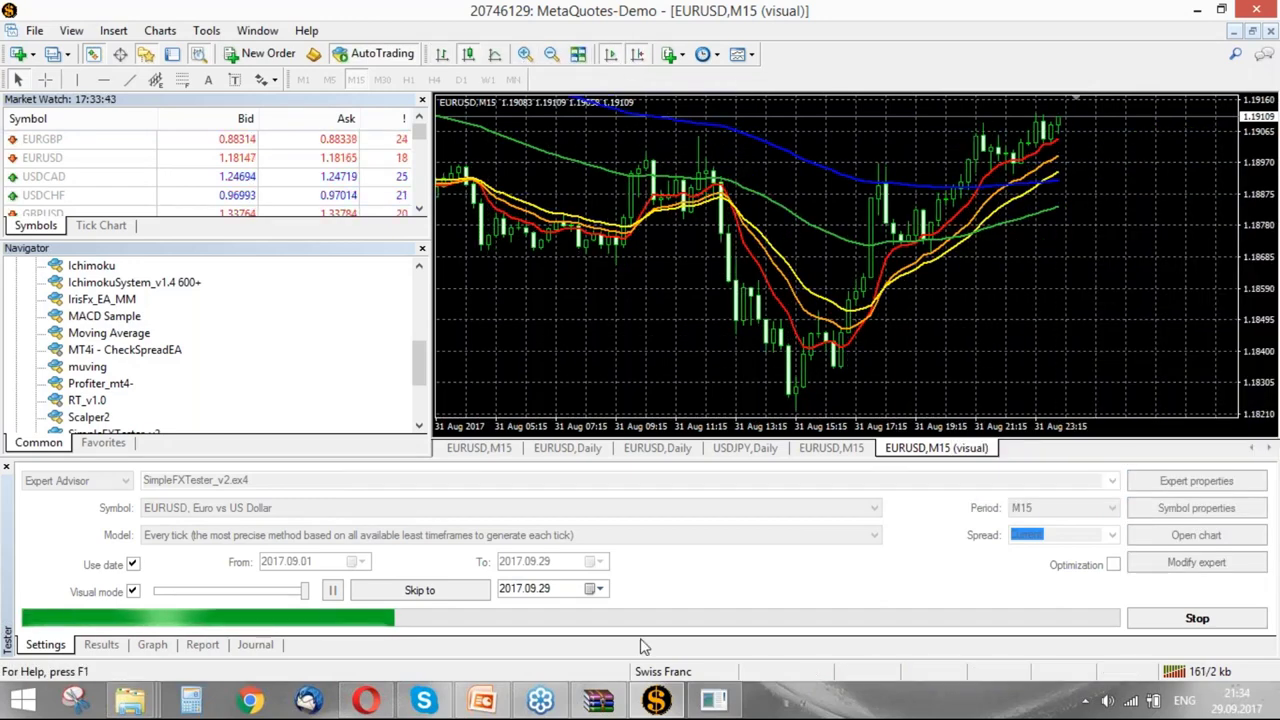
- Switch to SimpleFX Tester Pro, start playback, set its speed to Fastest and pause the test
left_click(713, 700)
left_click(697, 187)
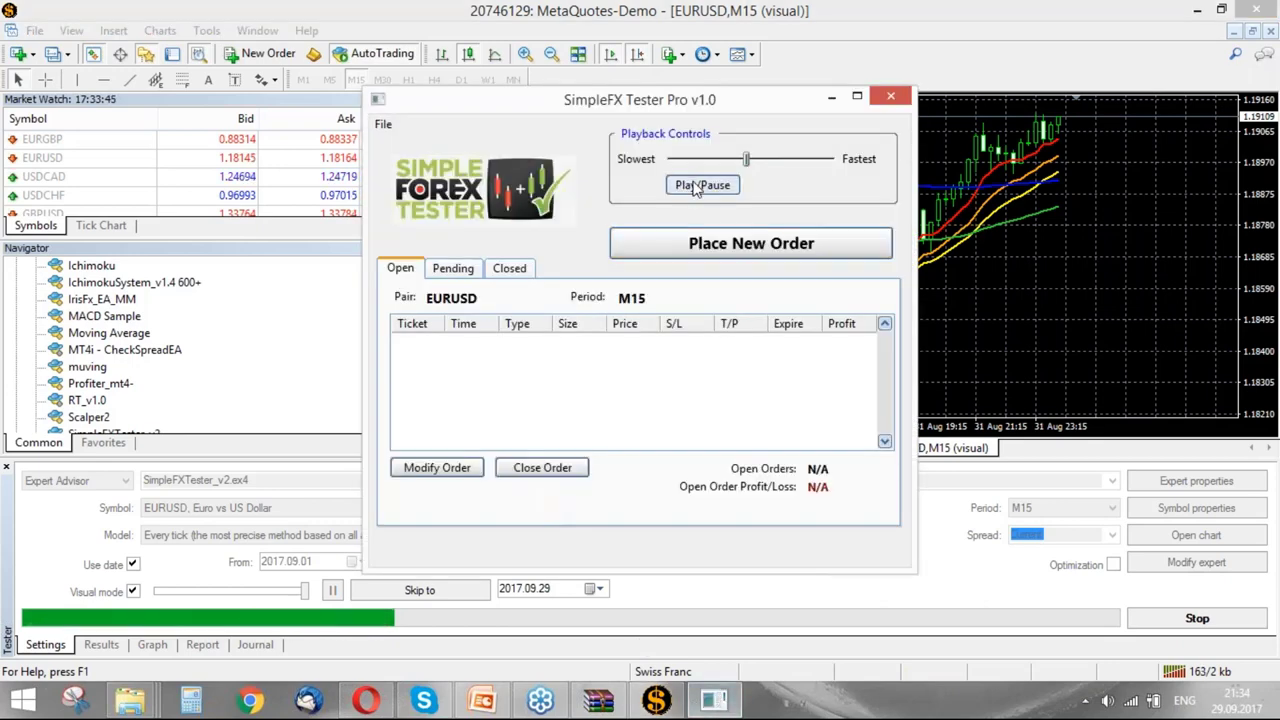
left_click(697, 187)
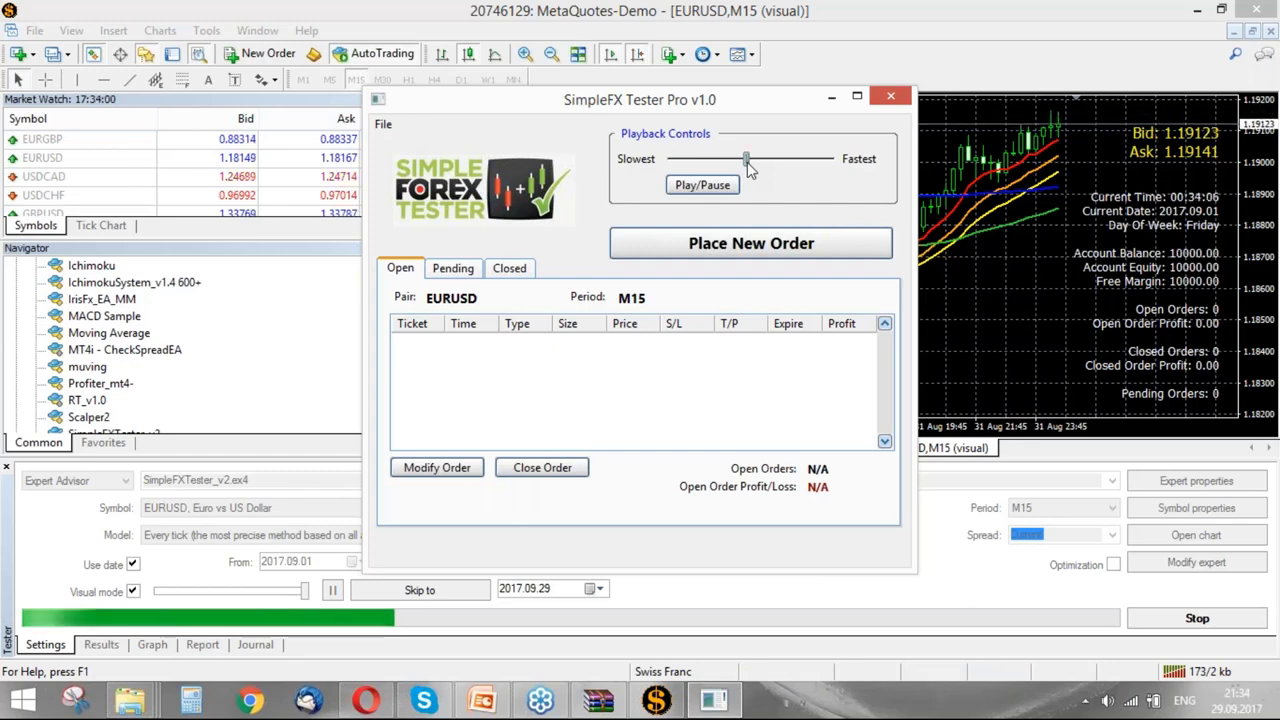
left_click_drag(747, 162, 836, 162)
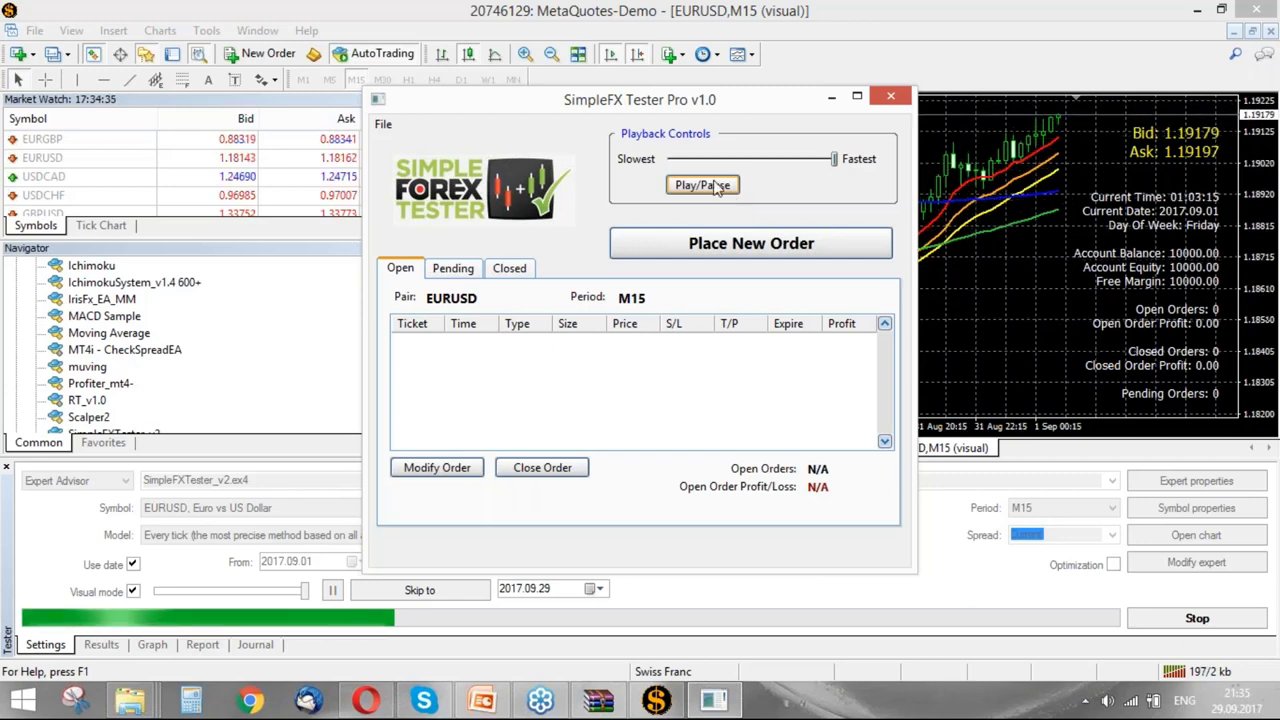
left_click(714, 188)
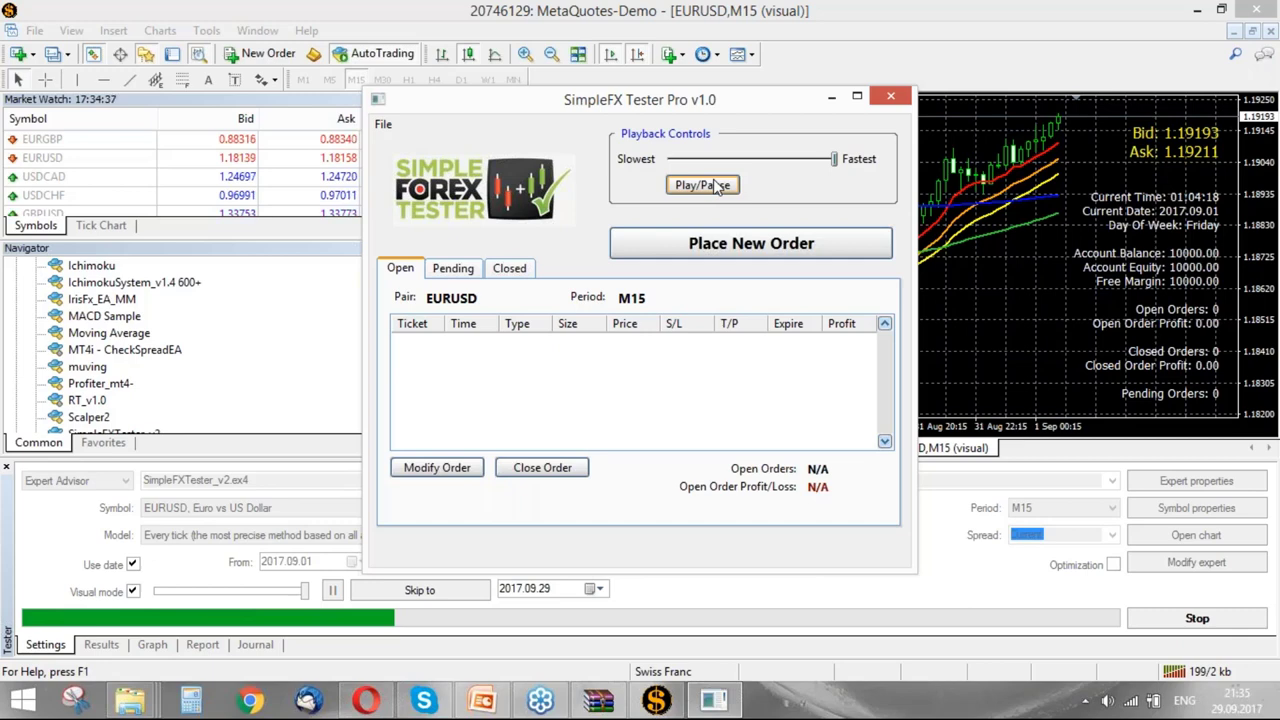
- Prepare a new EURUSD order with a 30-pip stop loss, a 45-pip take profit and Instant Execution as the order type
left_click(727, 242)
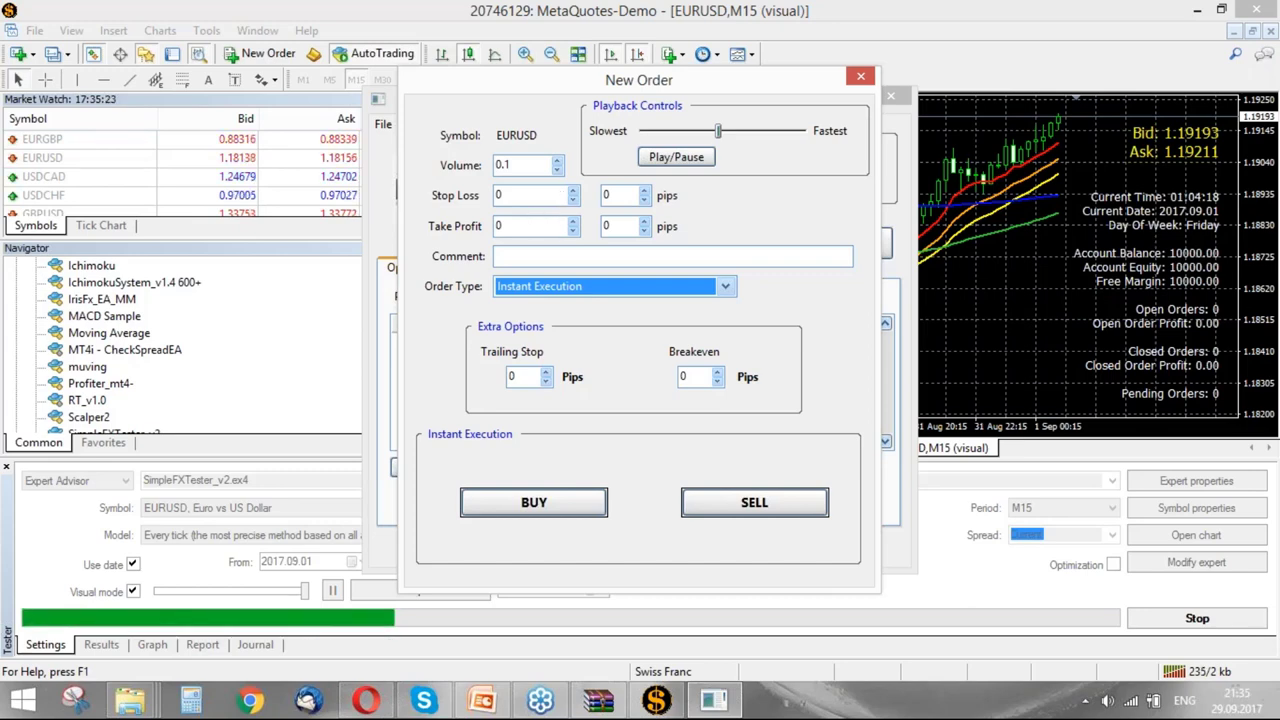
left_click(530, 197)
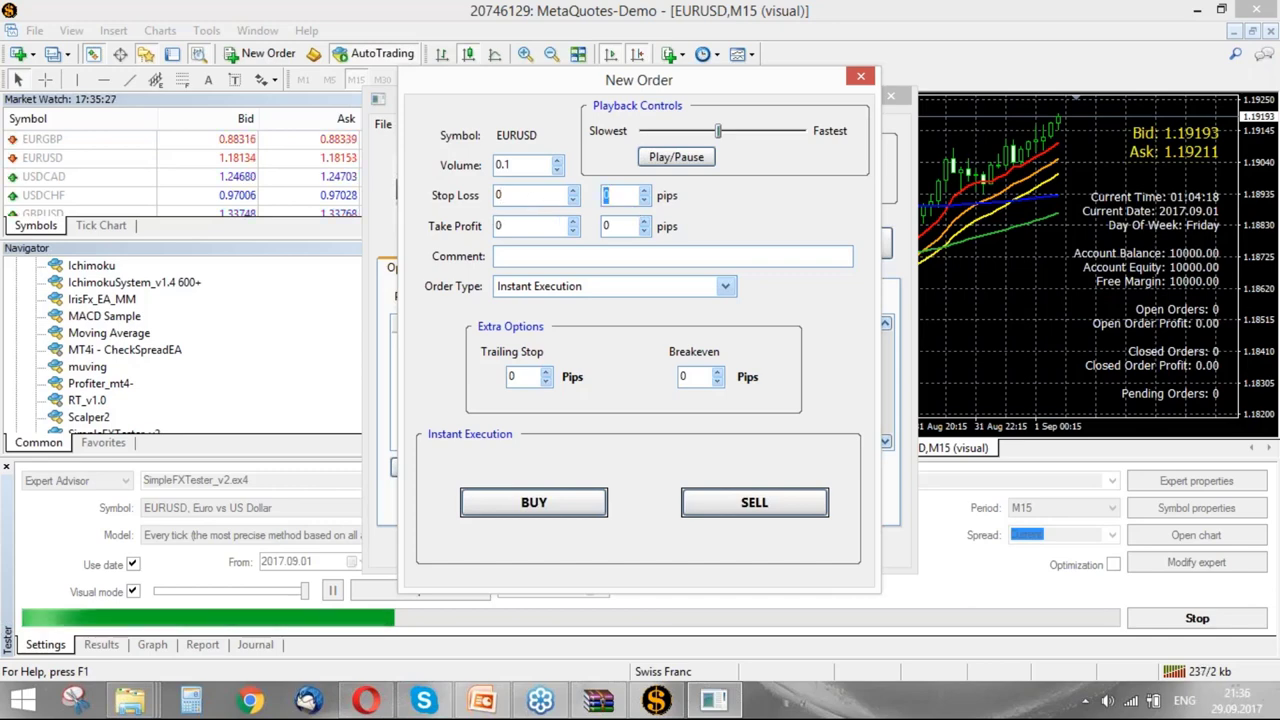
type("3")
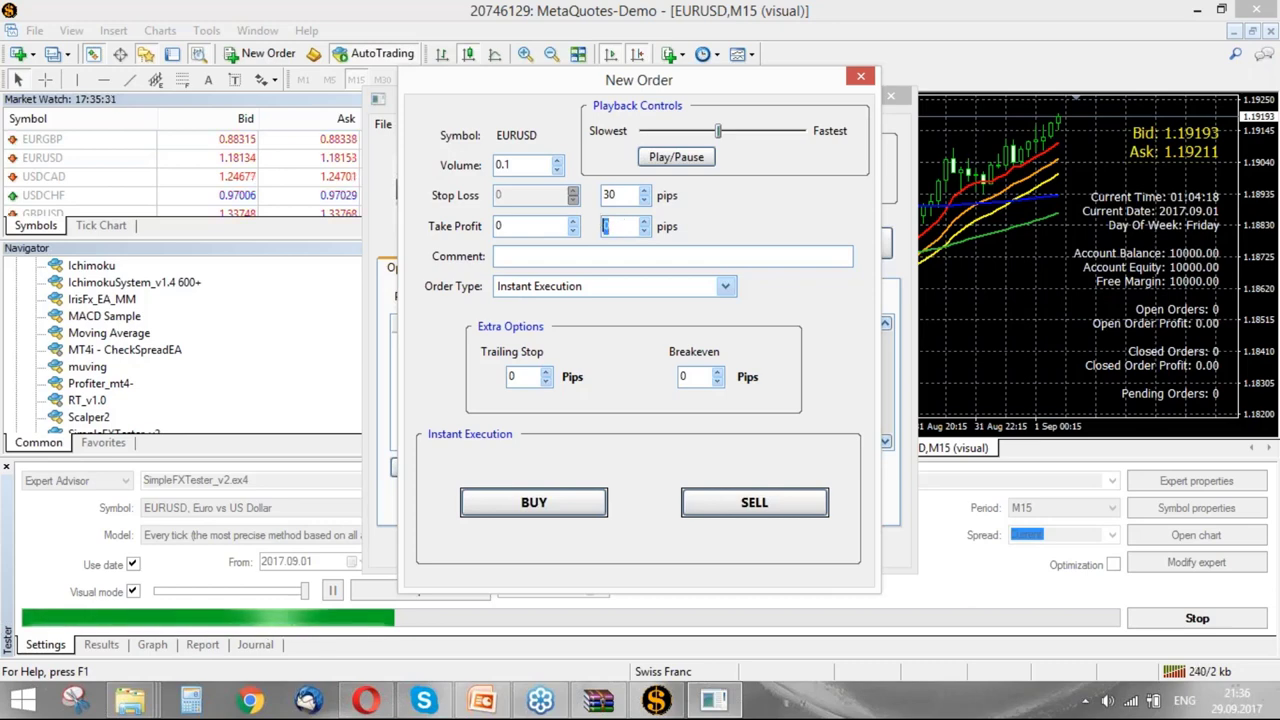
type("30")
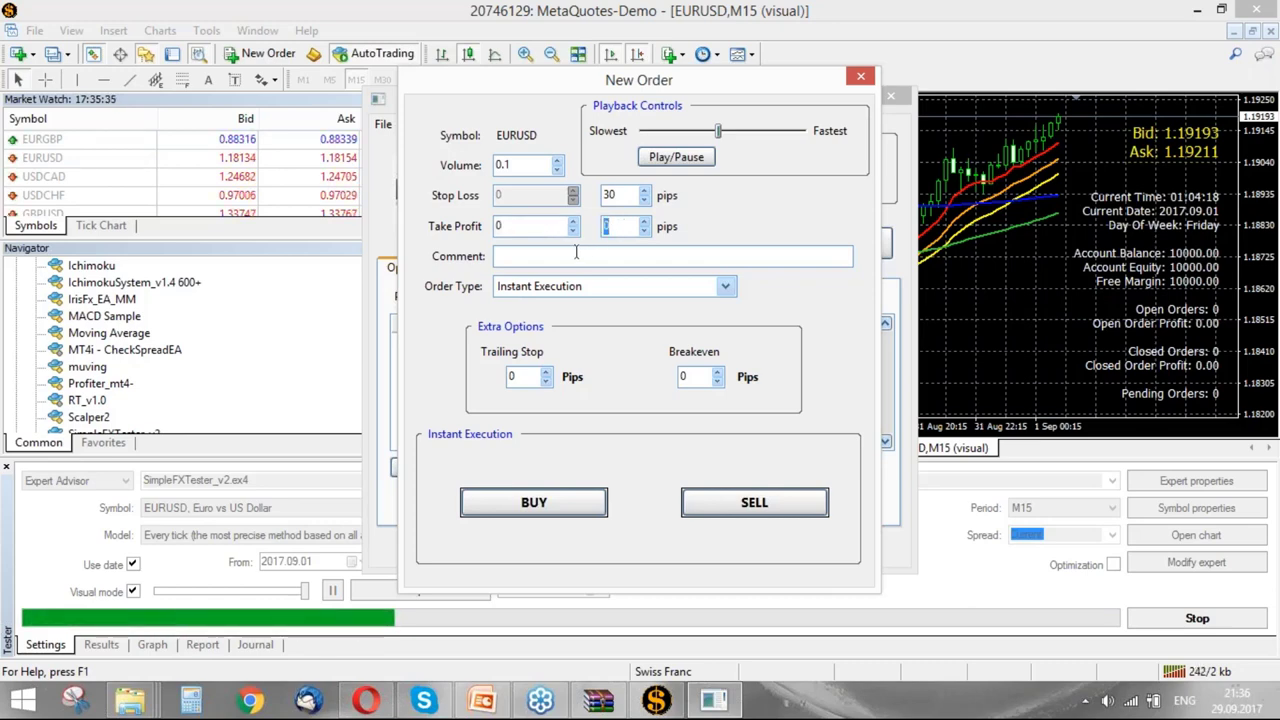
type("45")
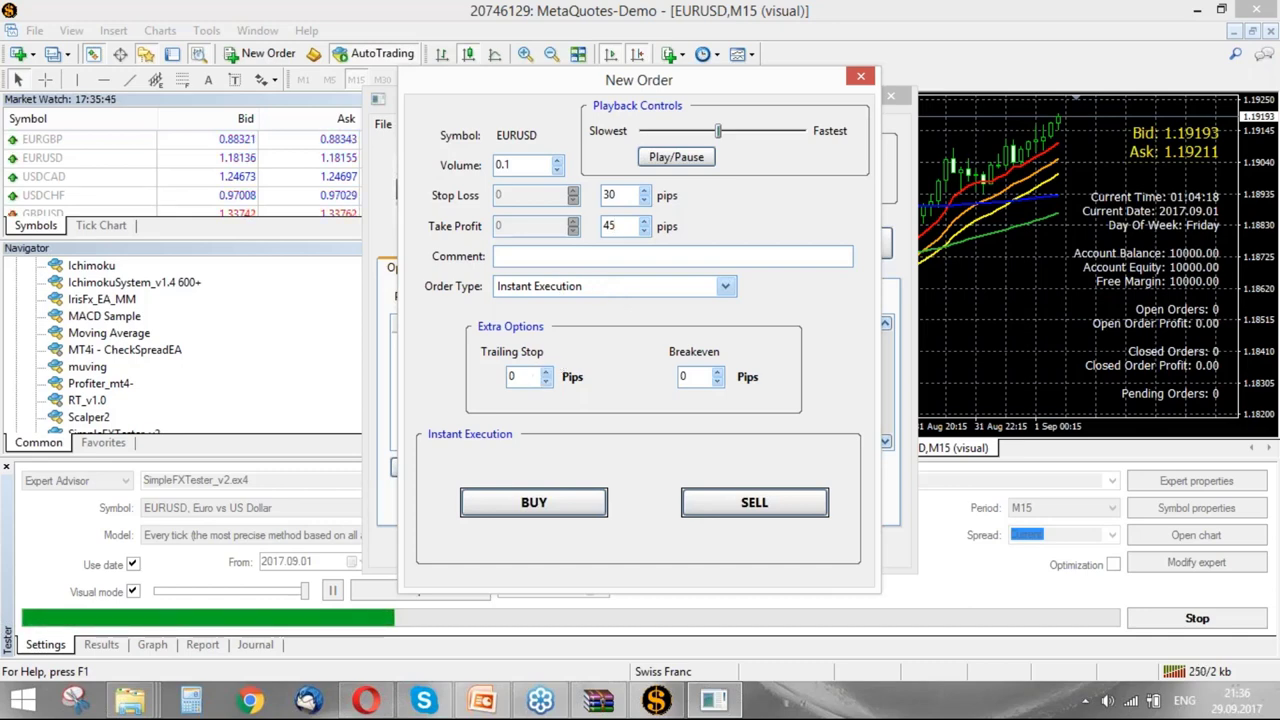
left_click(541, 292)
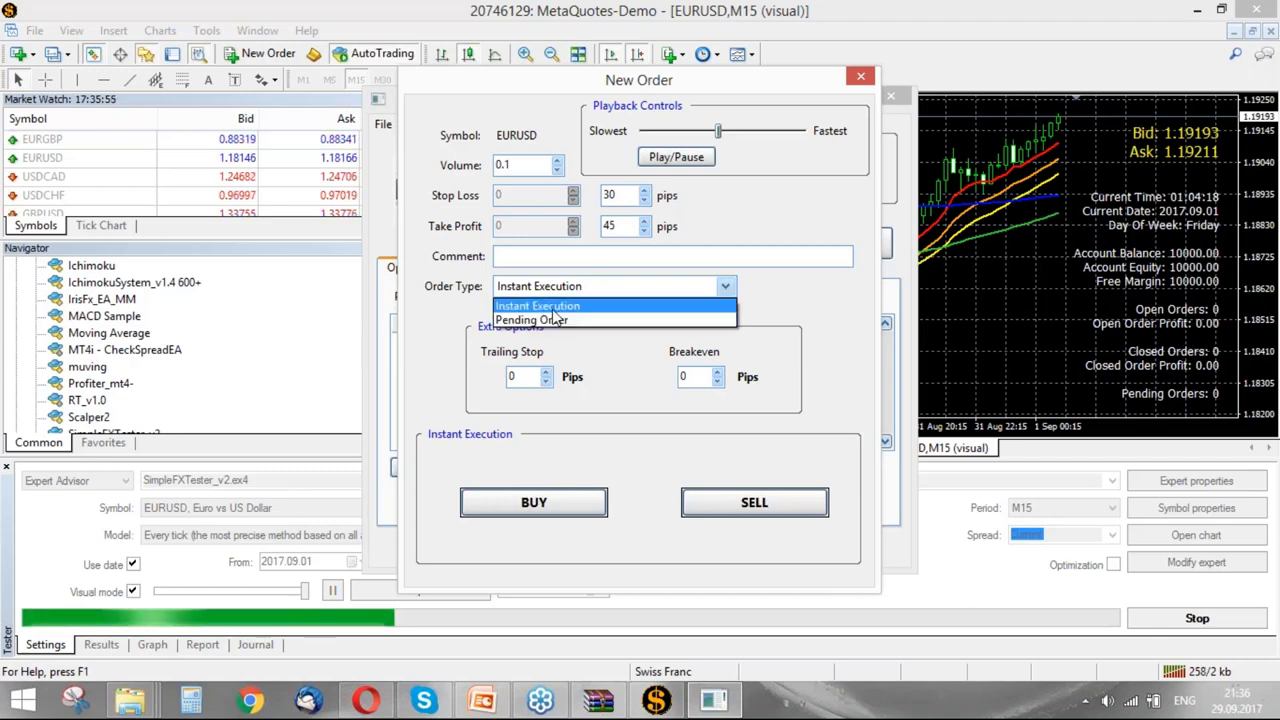
left_click(465, 306)
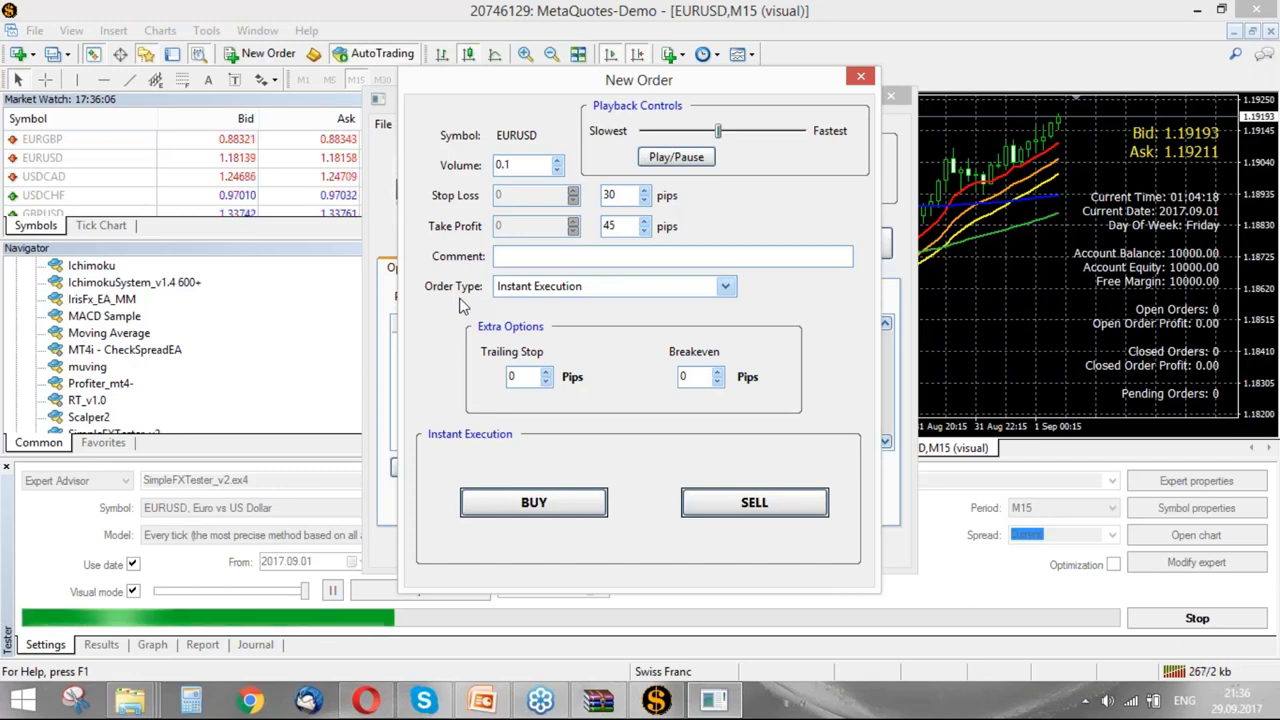
- Buy 0.1 lots of EURUSD with the prepared order, acknowledge the response and close the order form
left_click(561, 511)
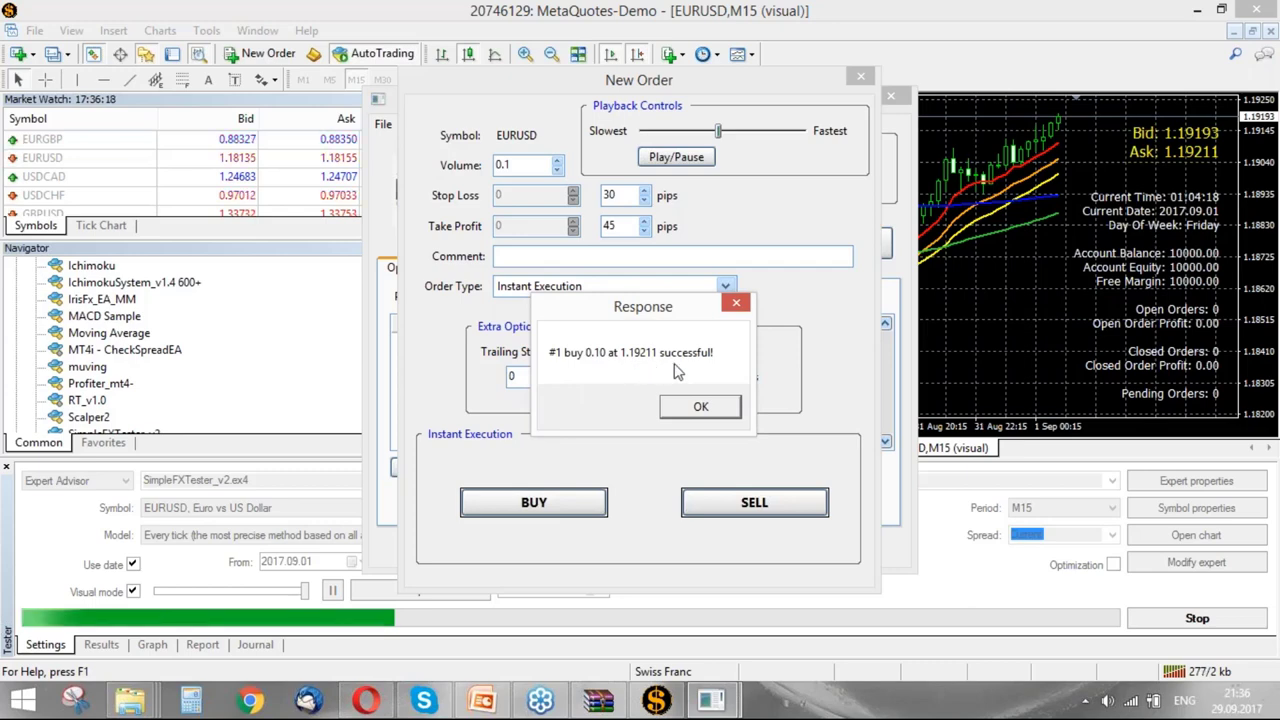
left_click(702, 410)
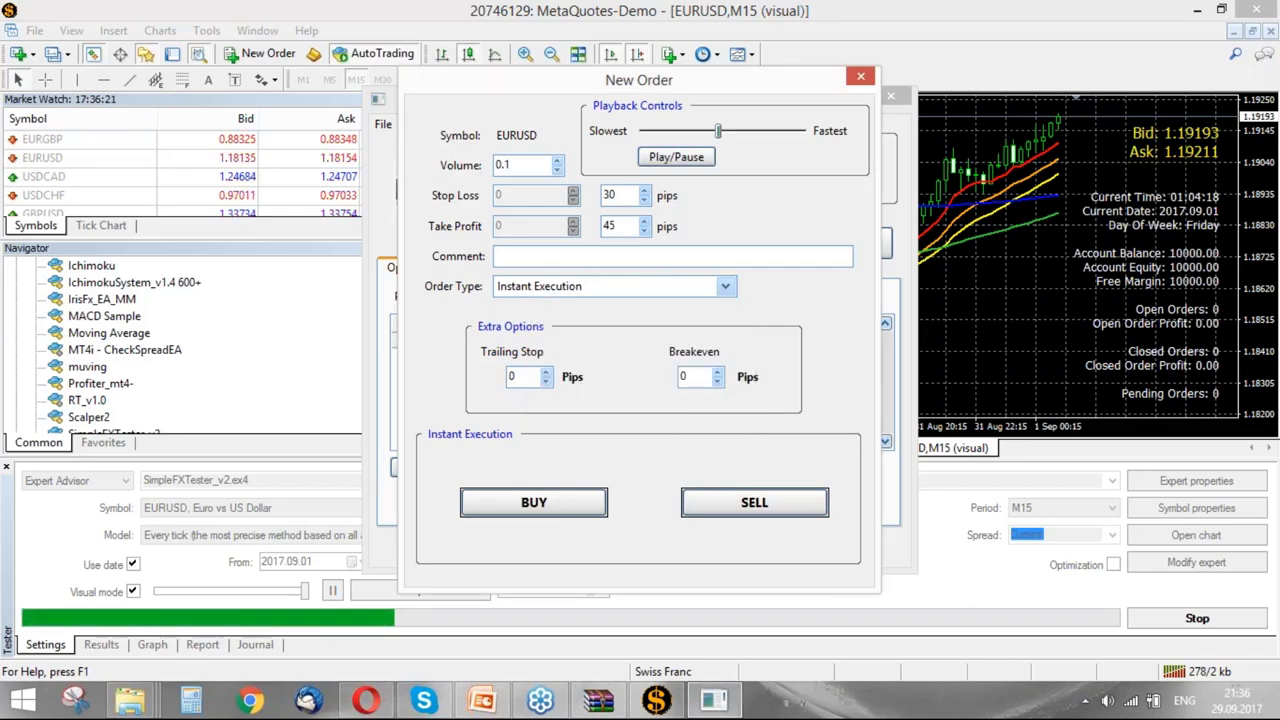
left_click(862, 78)
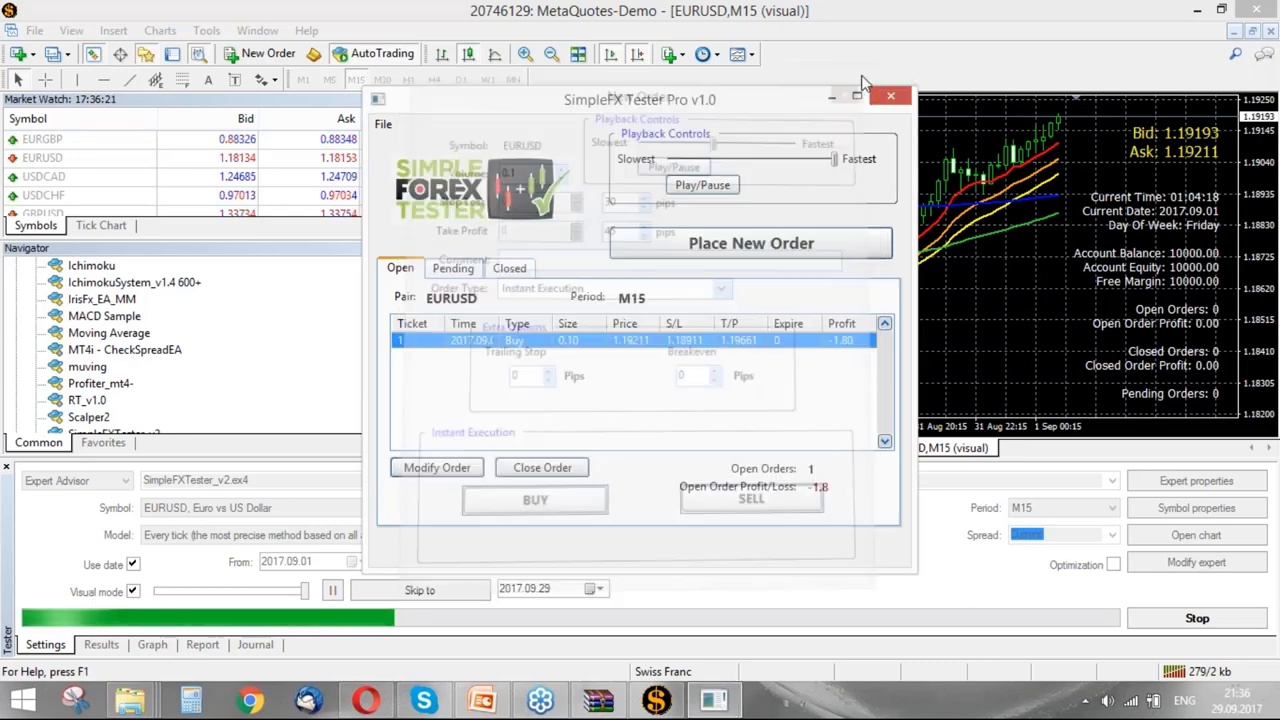
- Resume playback, examine the buy order's levels and account figures on the visual chart, and pause the test
left_click(700, 186)
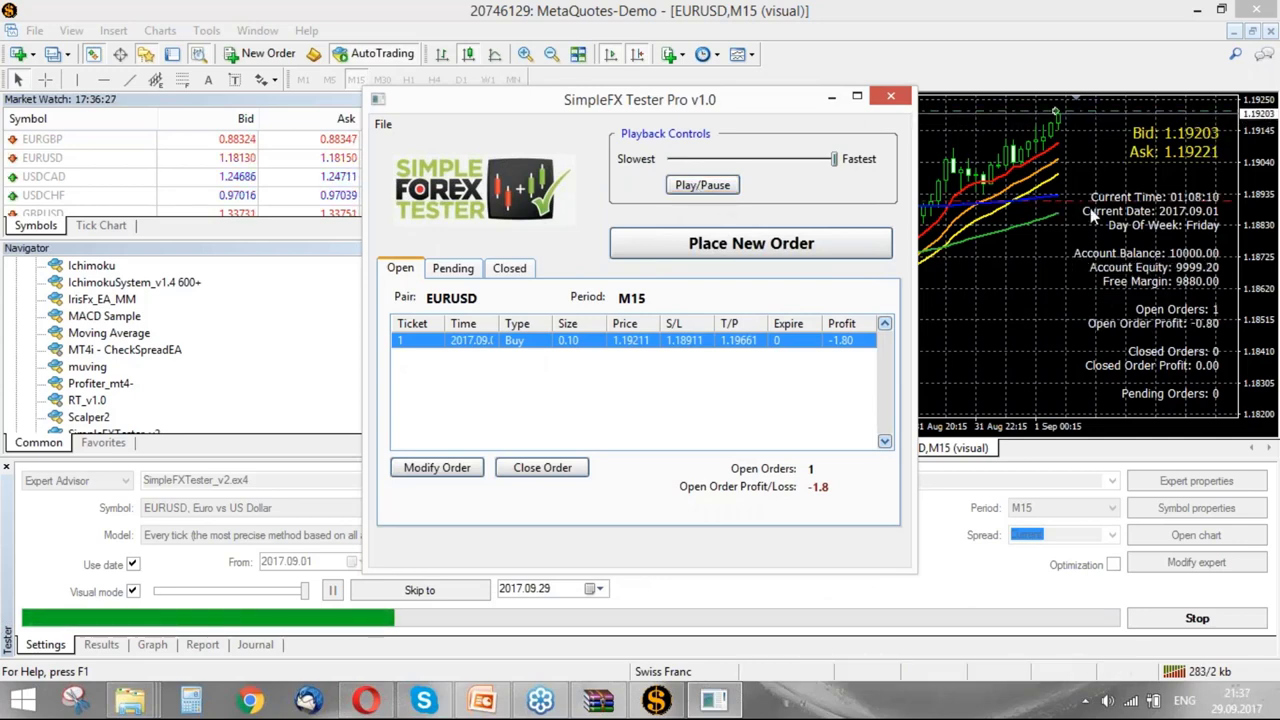
left_click(1059, 202)
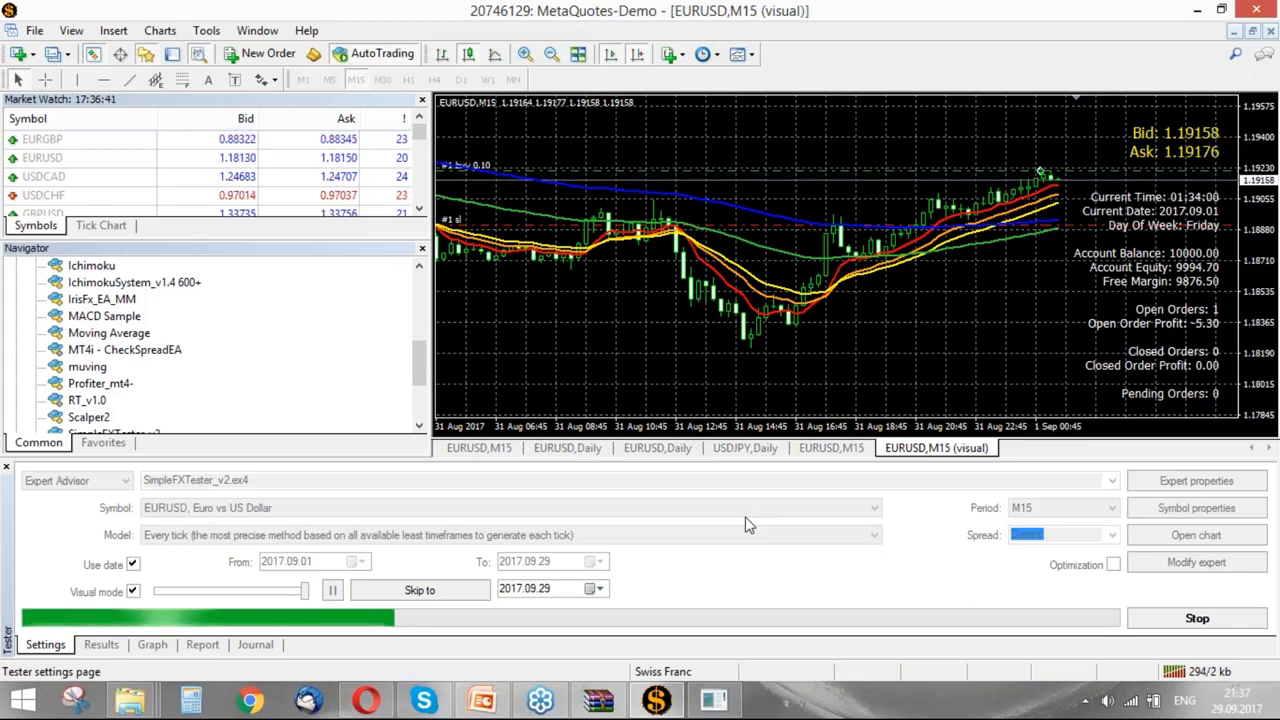
mouse_move(1010, 248)
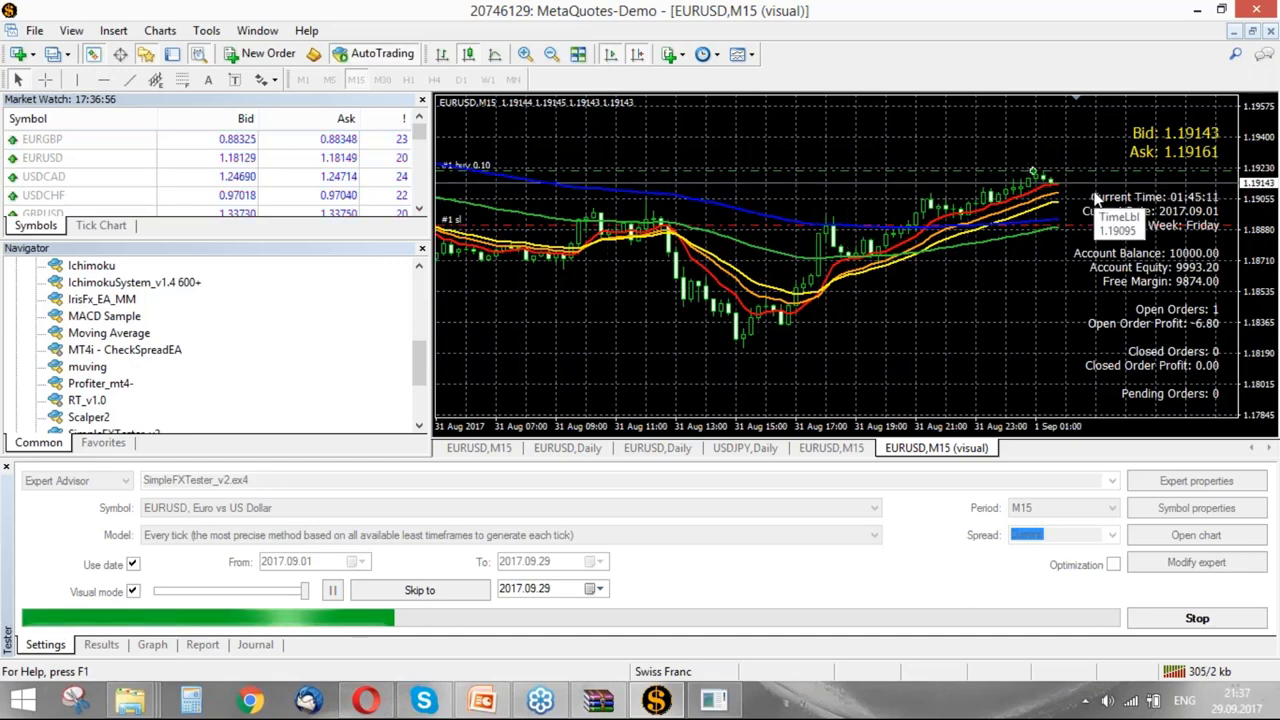
left_click(714, 700)
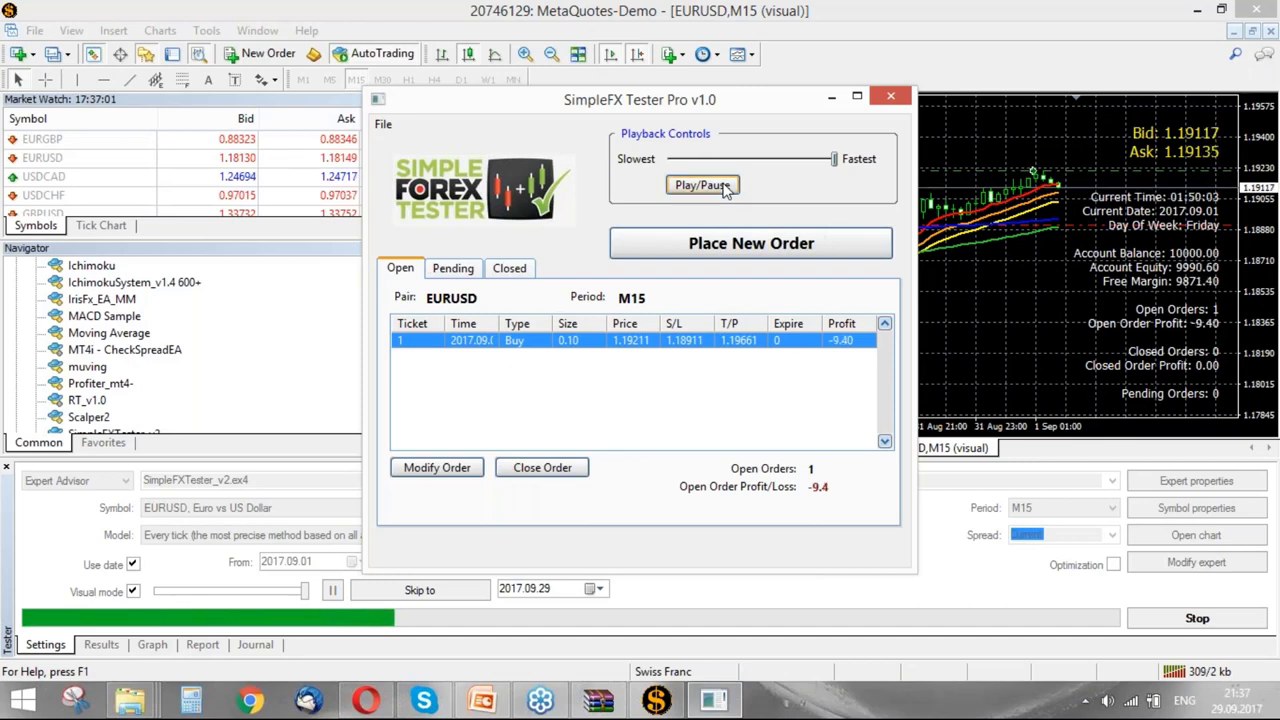
left_click(724, 188)
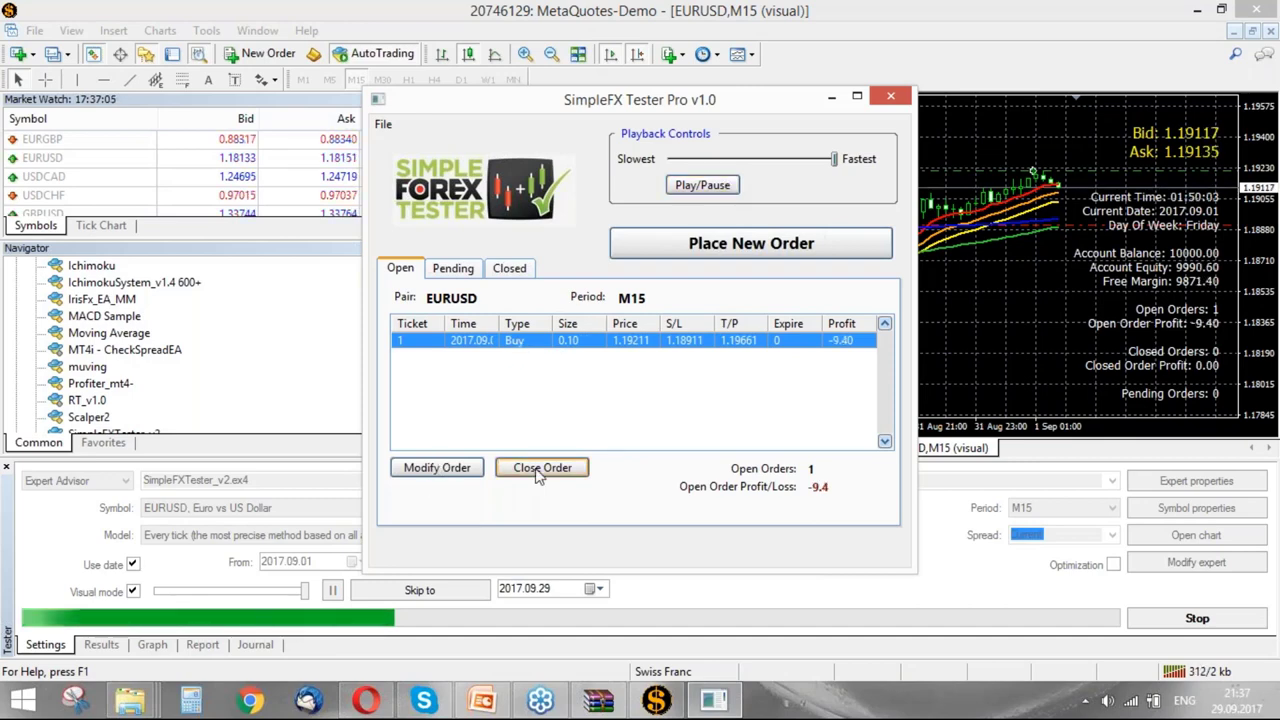
- Try to modify the open EURUSD buy order and dismiss the error dialogs
left_click(420, 470)
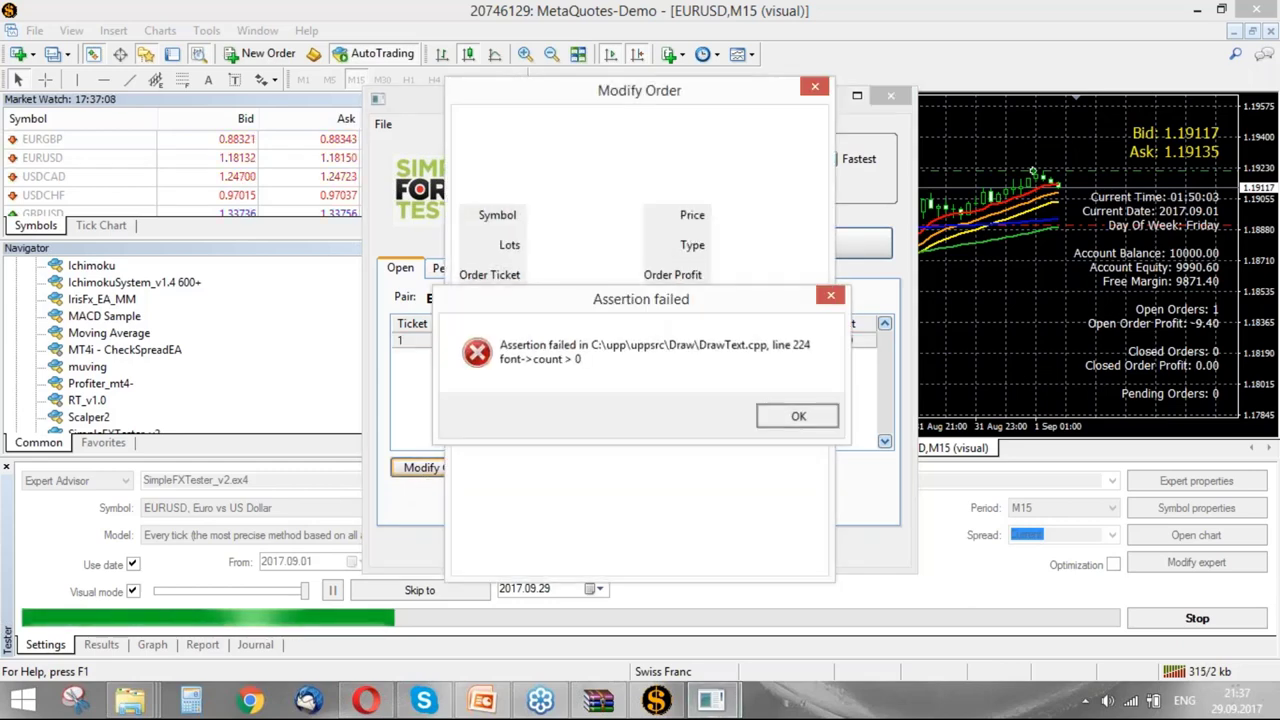
left_click(795, 413)
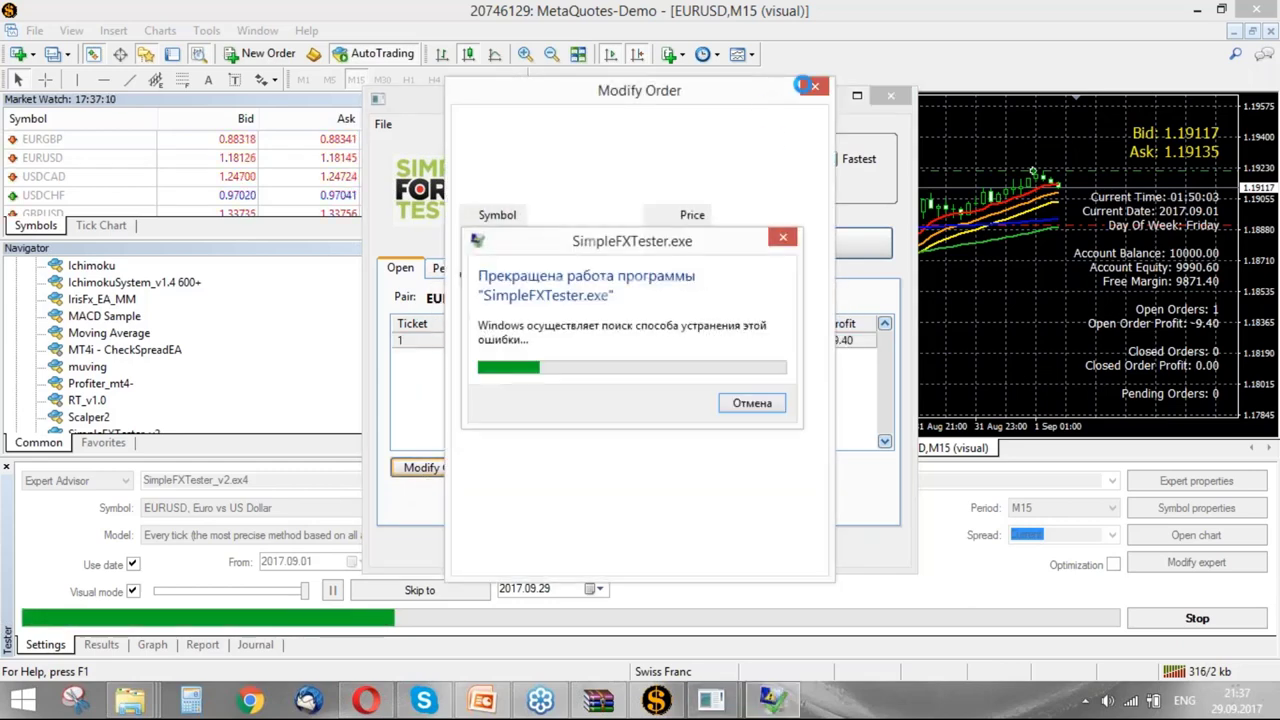
left_click(752, 403)
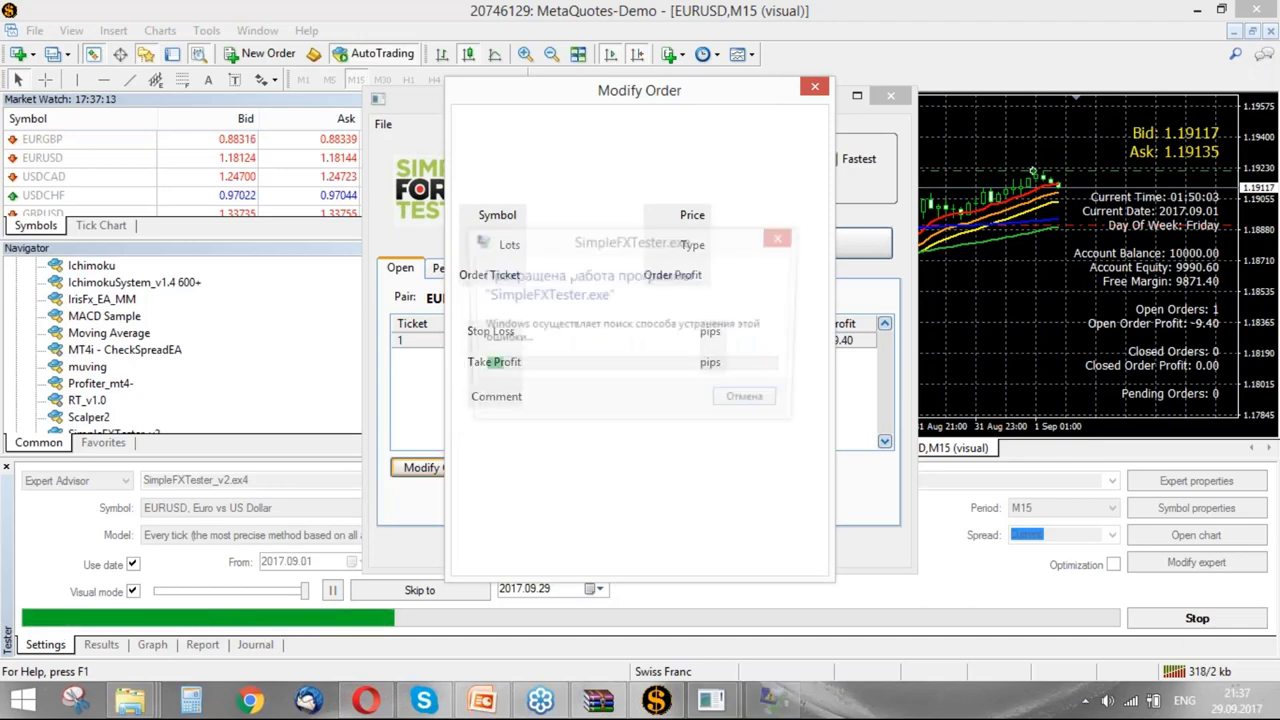
left_click(752, 403)
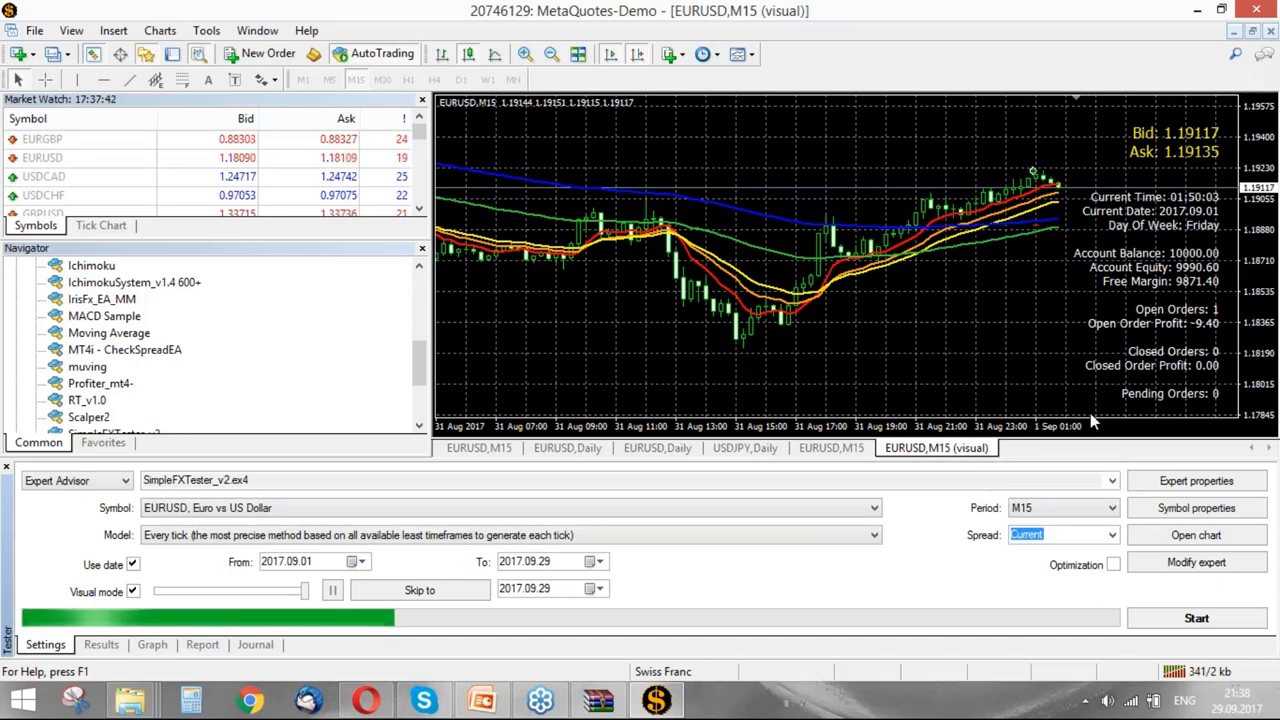
- Restart the SimpleFXTester_v2 visual test, connect the tester program and apply the Rainbow template to the visual chart
left_click(1192, 620)
left_click(771, 406)
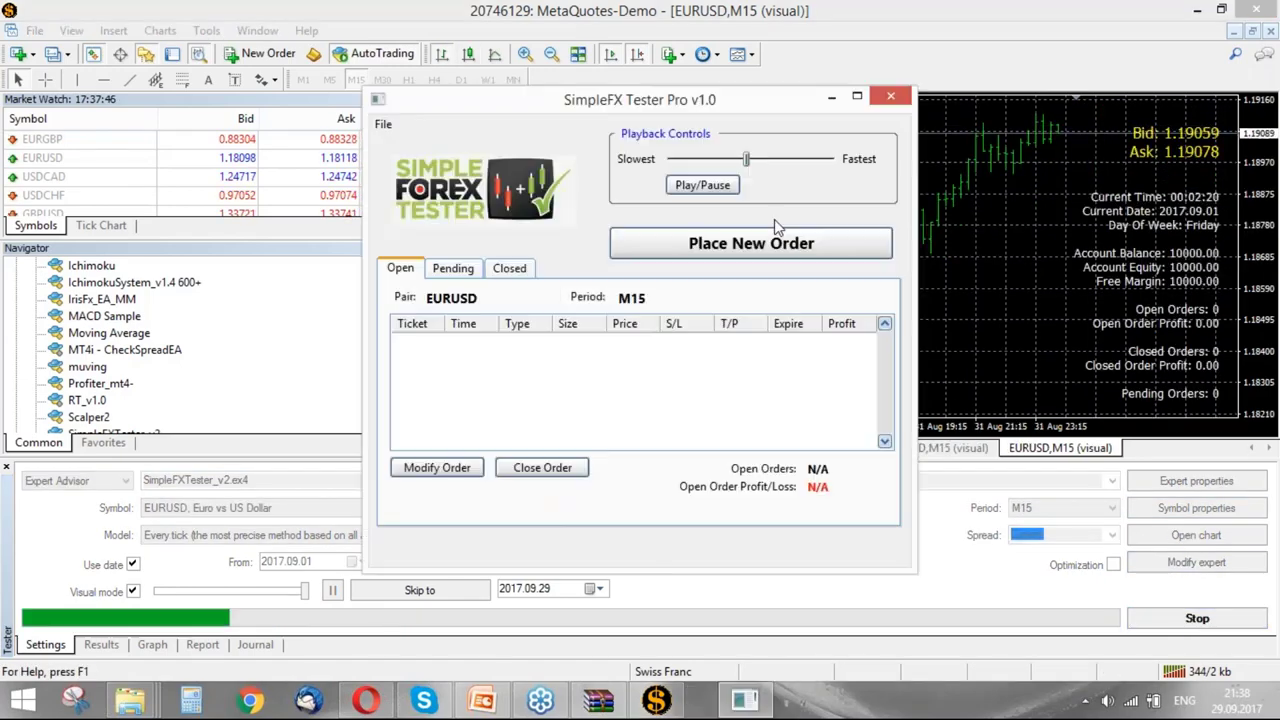
right_click(966, 210)
mouse_move(1000, 295)
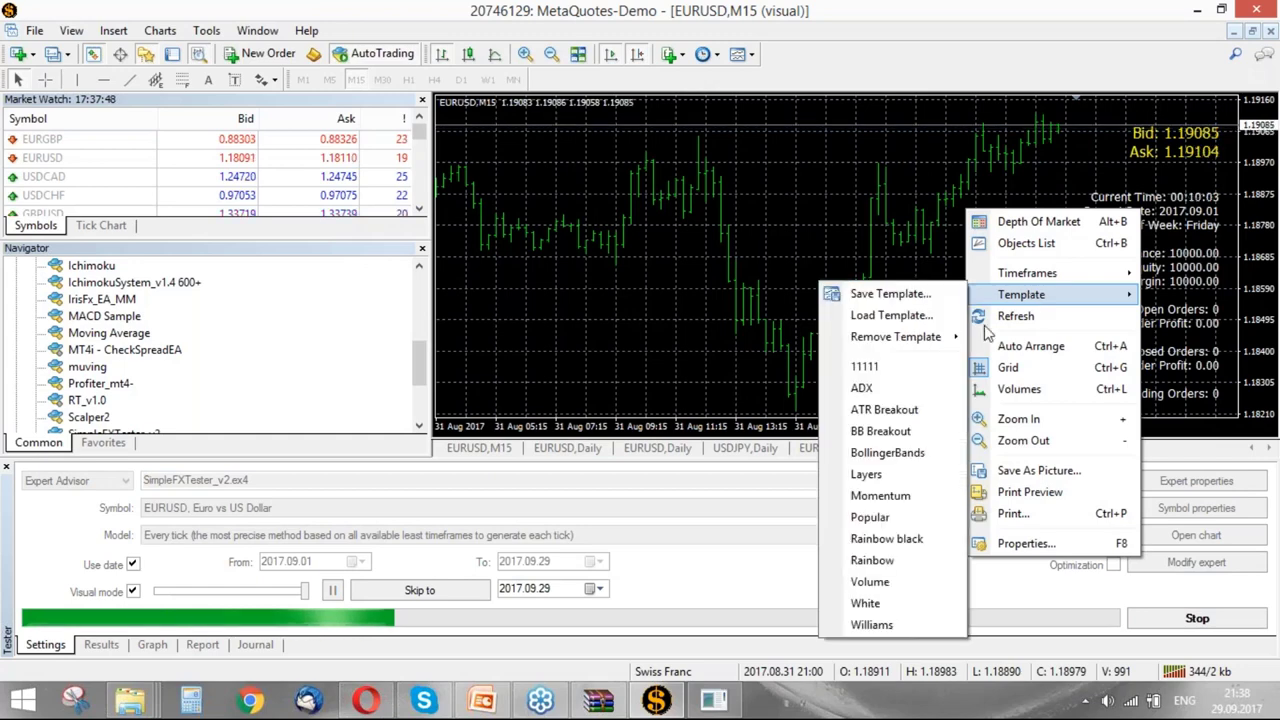
left_click(872, 561)
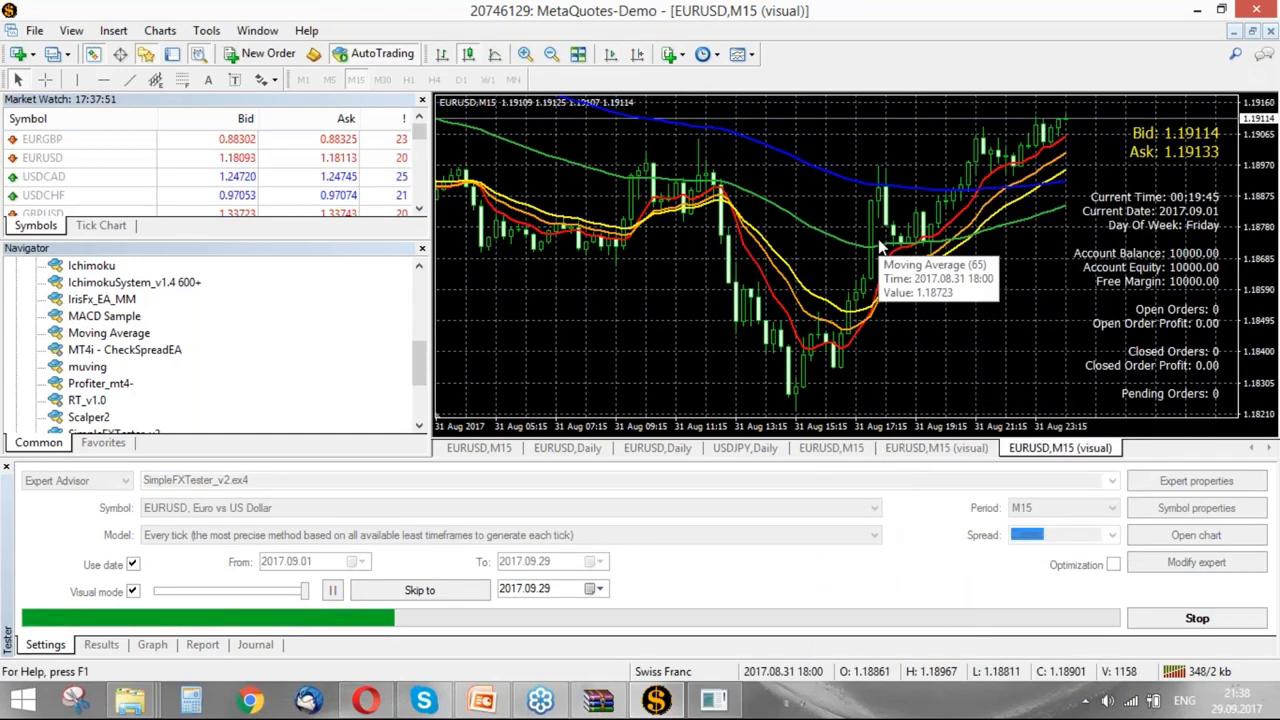
- Return to SimpleFX Tester Pro and prepare a new order with a 30-pip stop loss and a 45-pip take profit
left_click(660, 702)
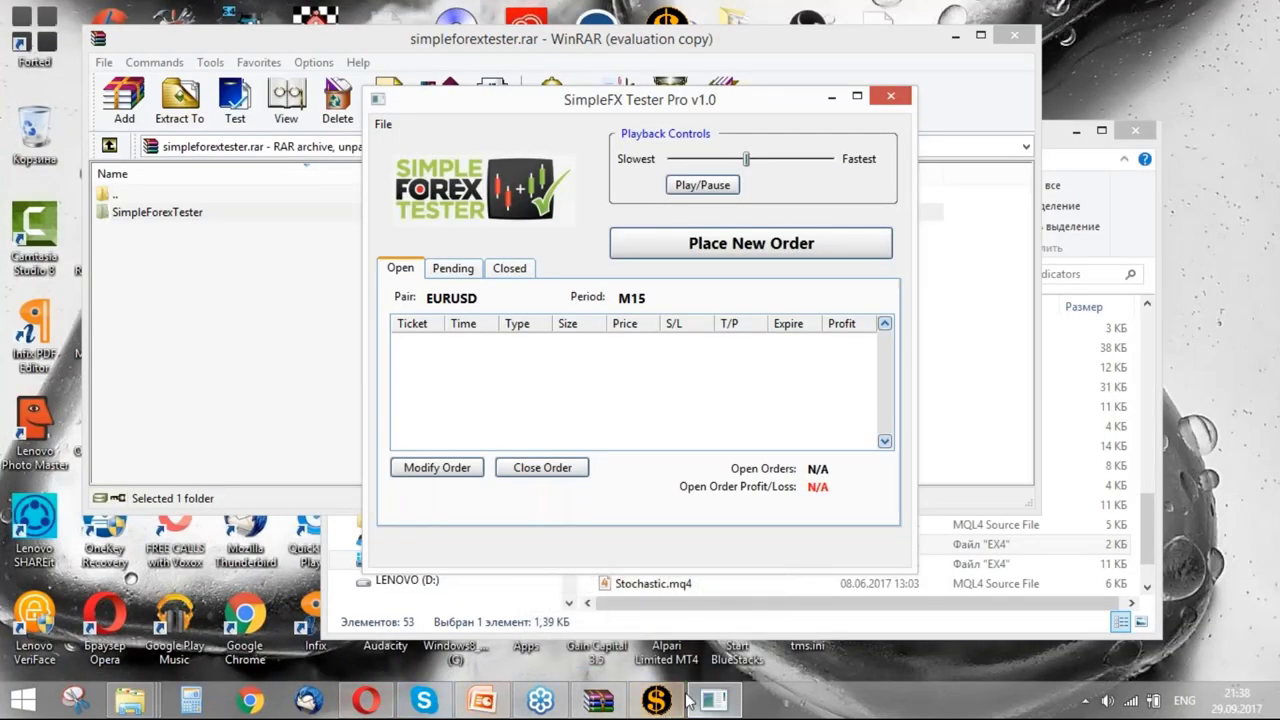
left_click(668, 703)
left_click(714, 705)
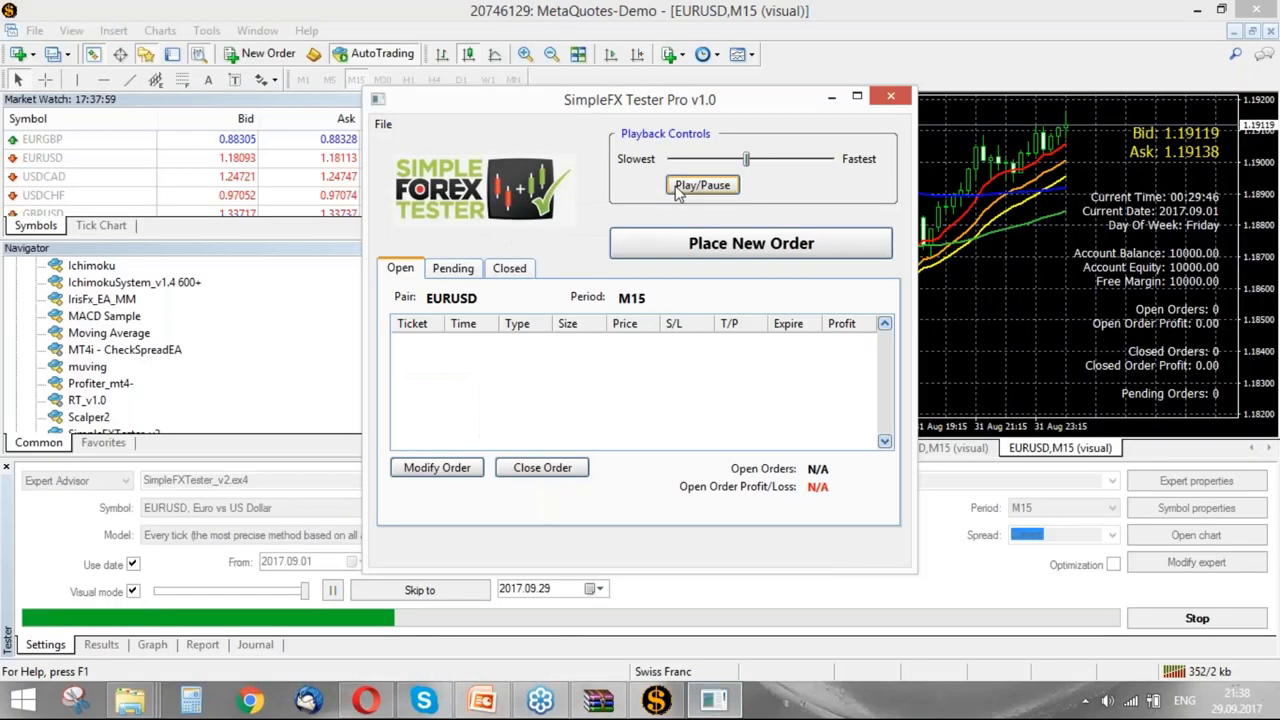
left_click(700, 250)
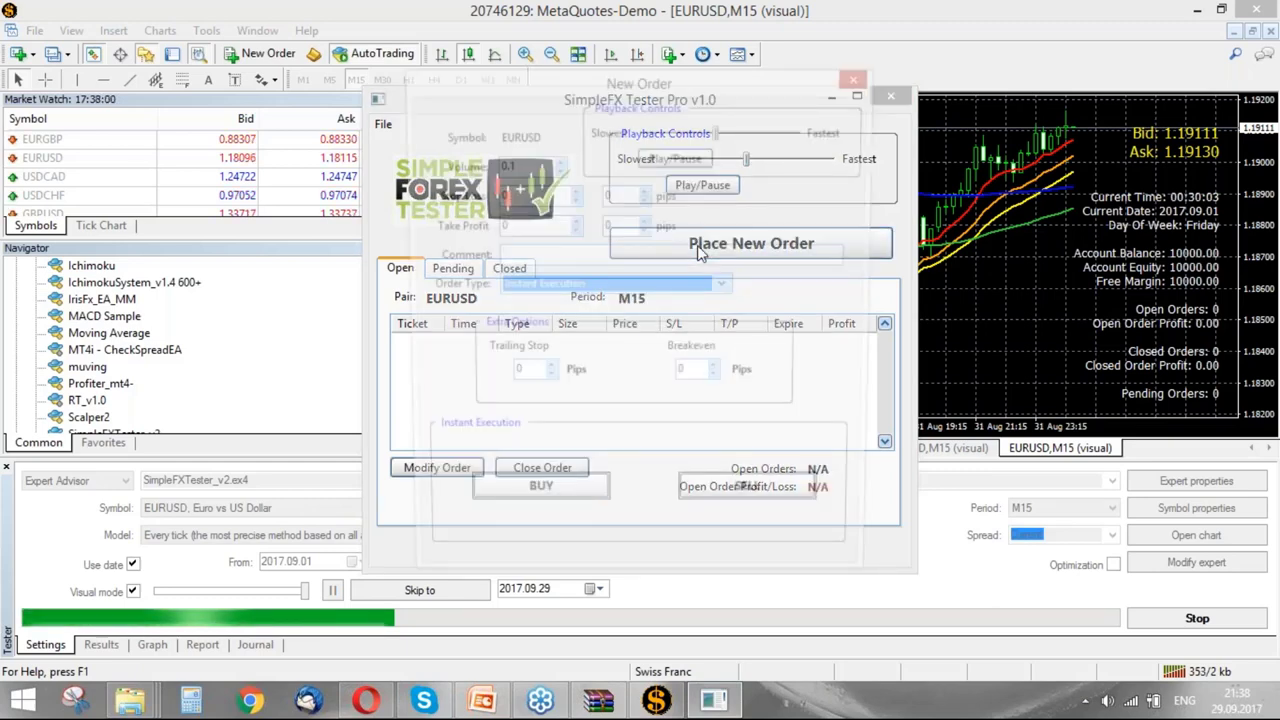
double_click(607, 195)
type("3")
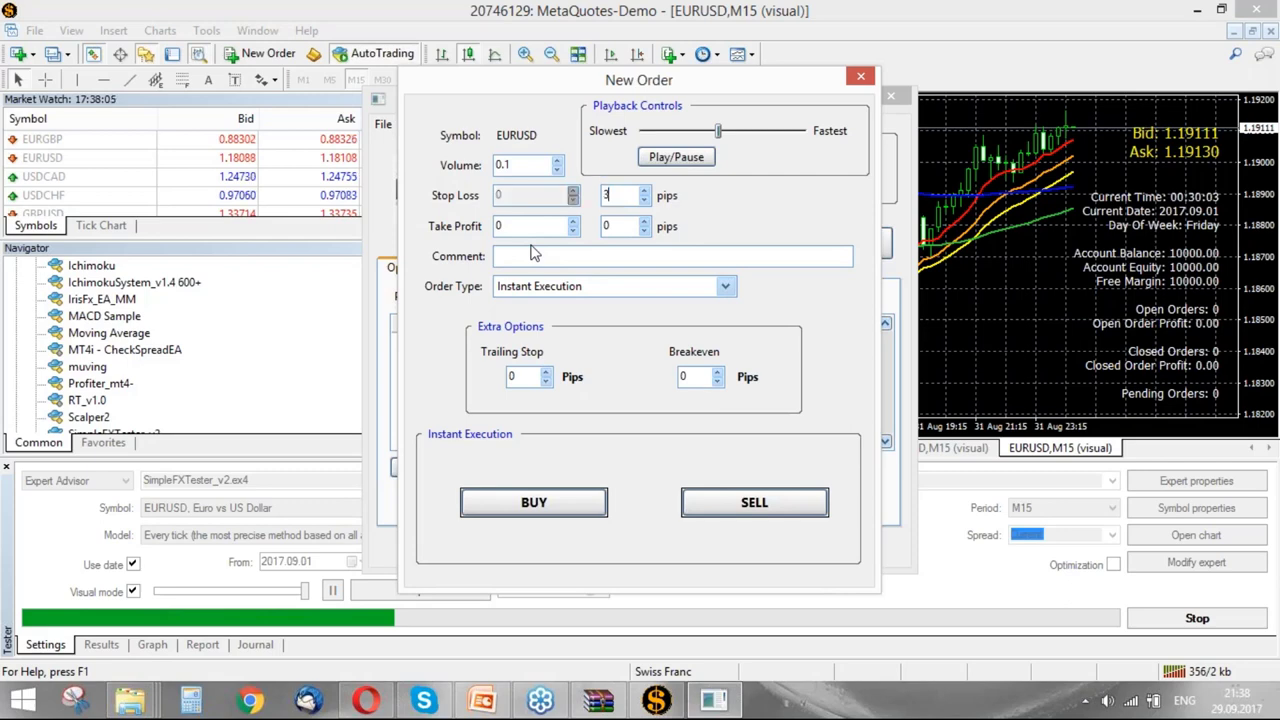
type("0")
double_click(609, 226)
type("45")
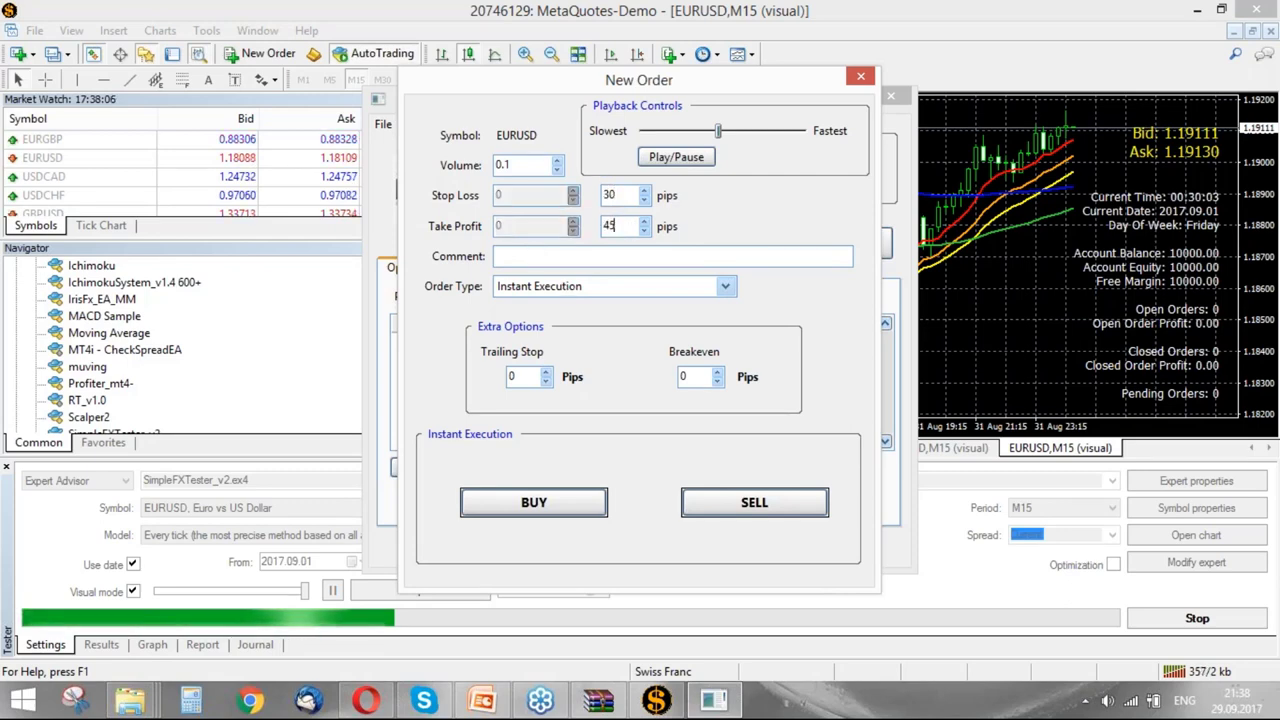
- Execute the 0.1-lot EURUSD buy order, acknowledge the response and close the order form
left_click(563, 504)
left_click(701, 406)
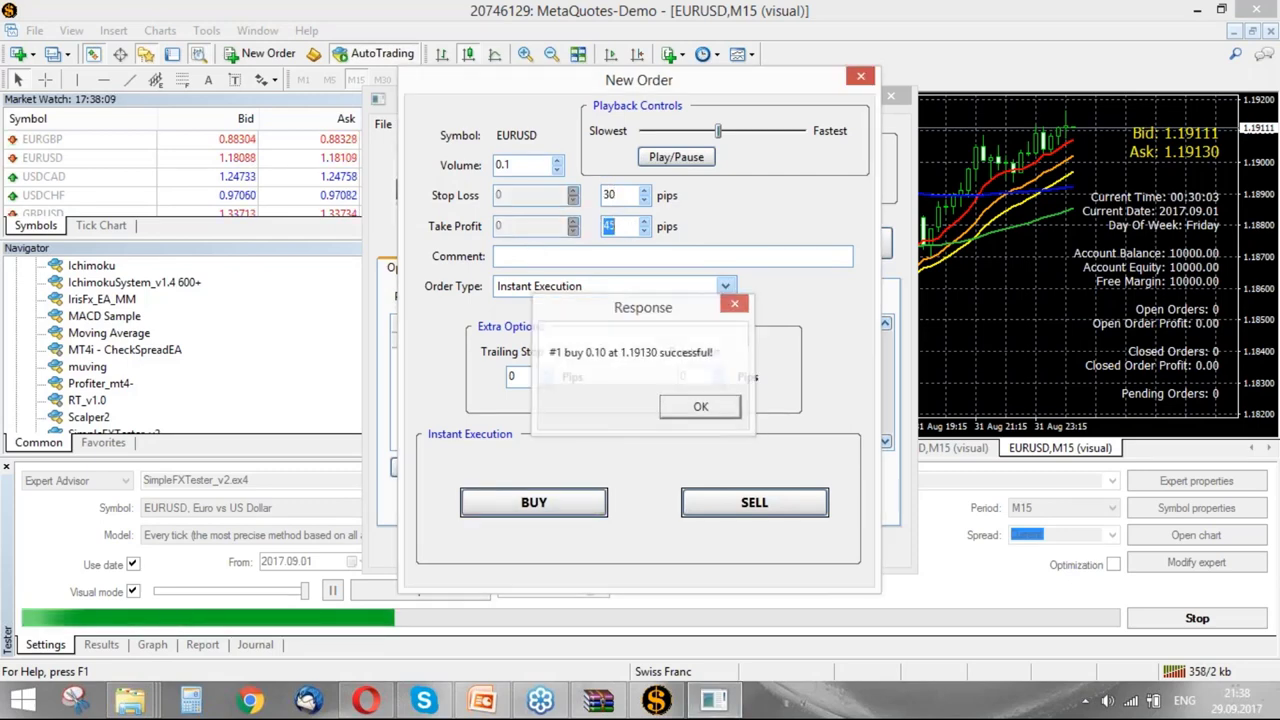
left_click(860, 76)
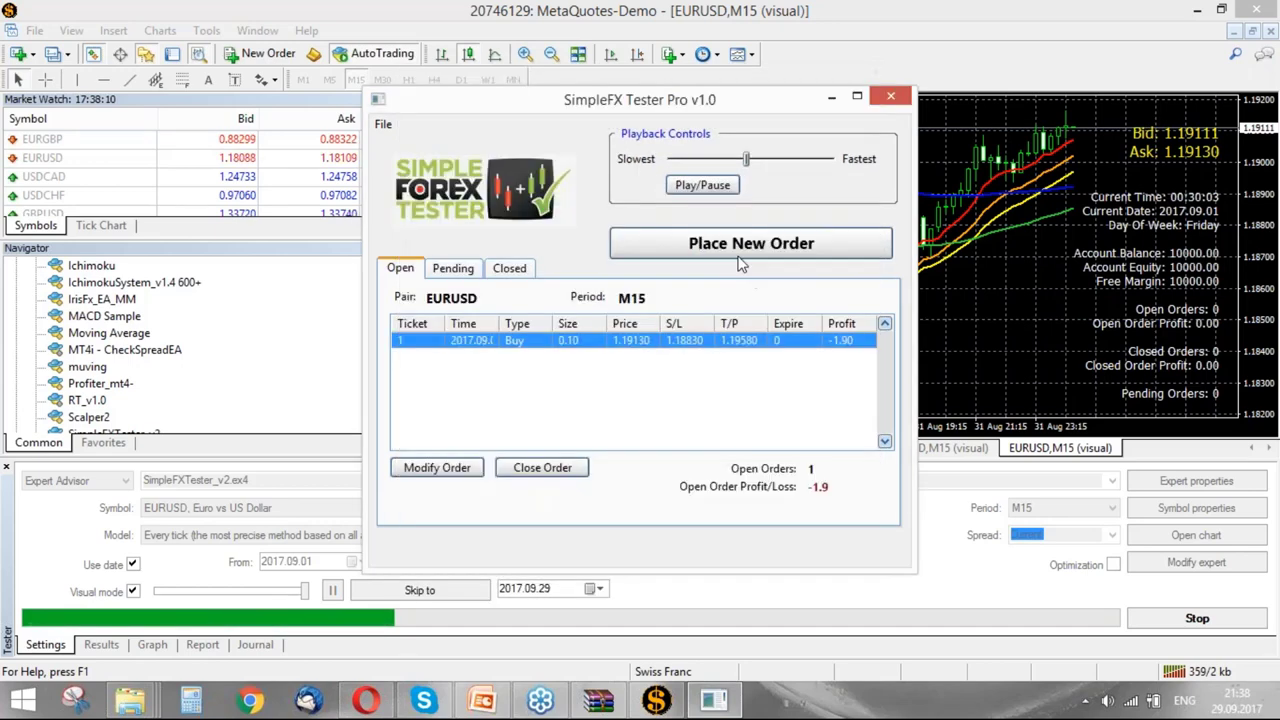
- Resume playback and close the open EURUSD buy order
left_click(712, 187)
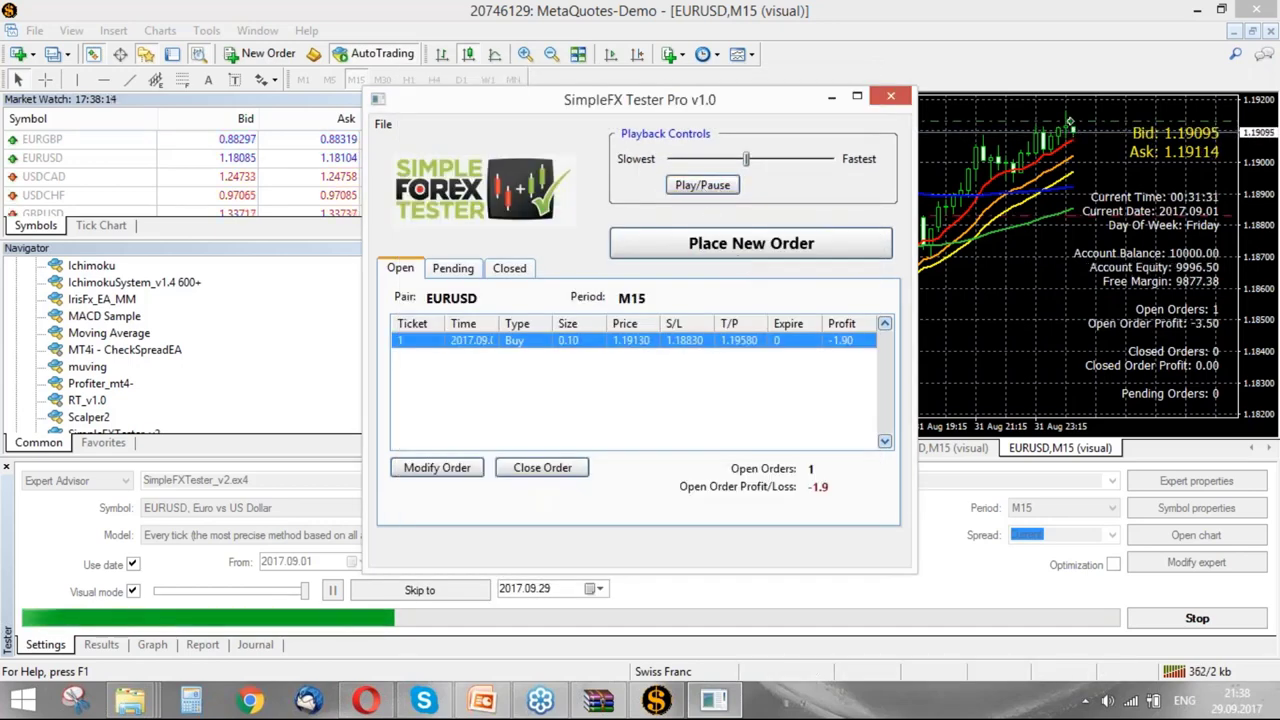
left_click(555, 468)
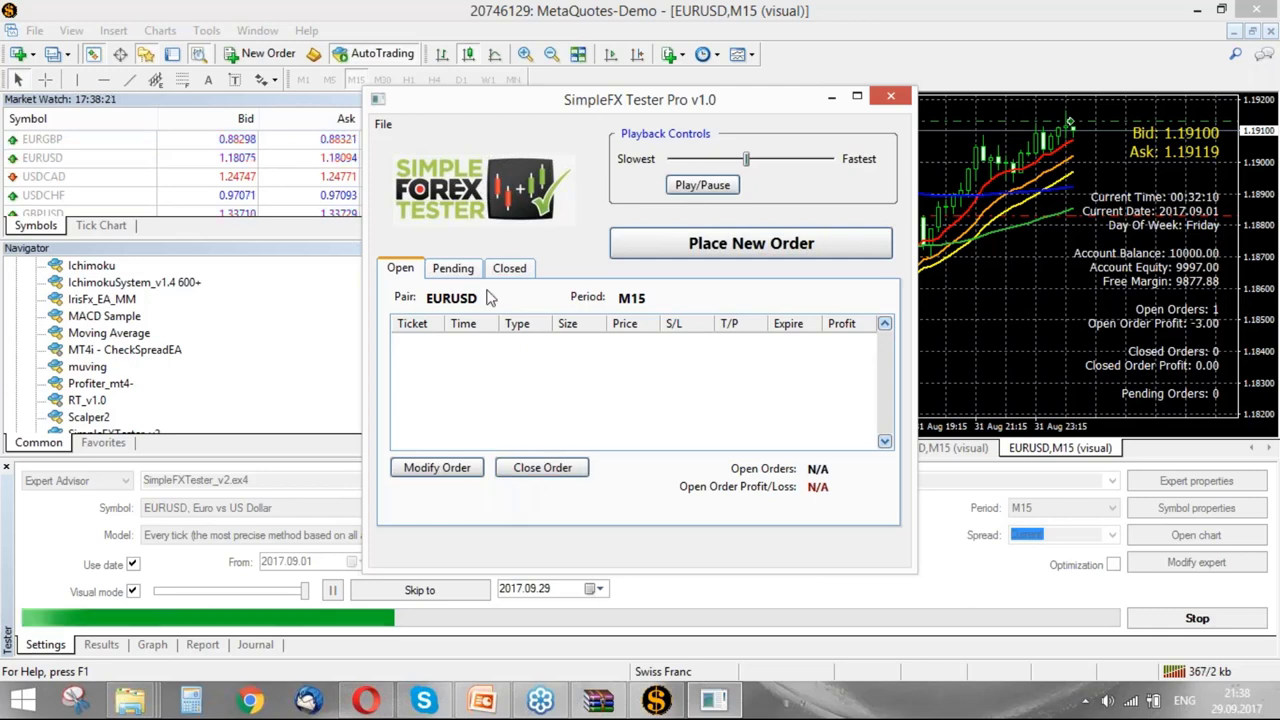
- Review the closed and pending order lists, ending on the open orders
left_click(512, 270)
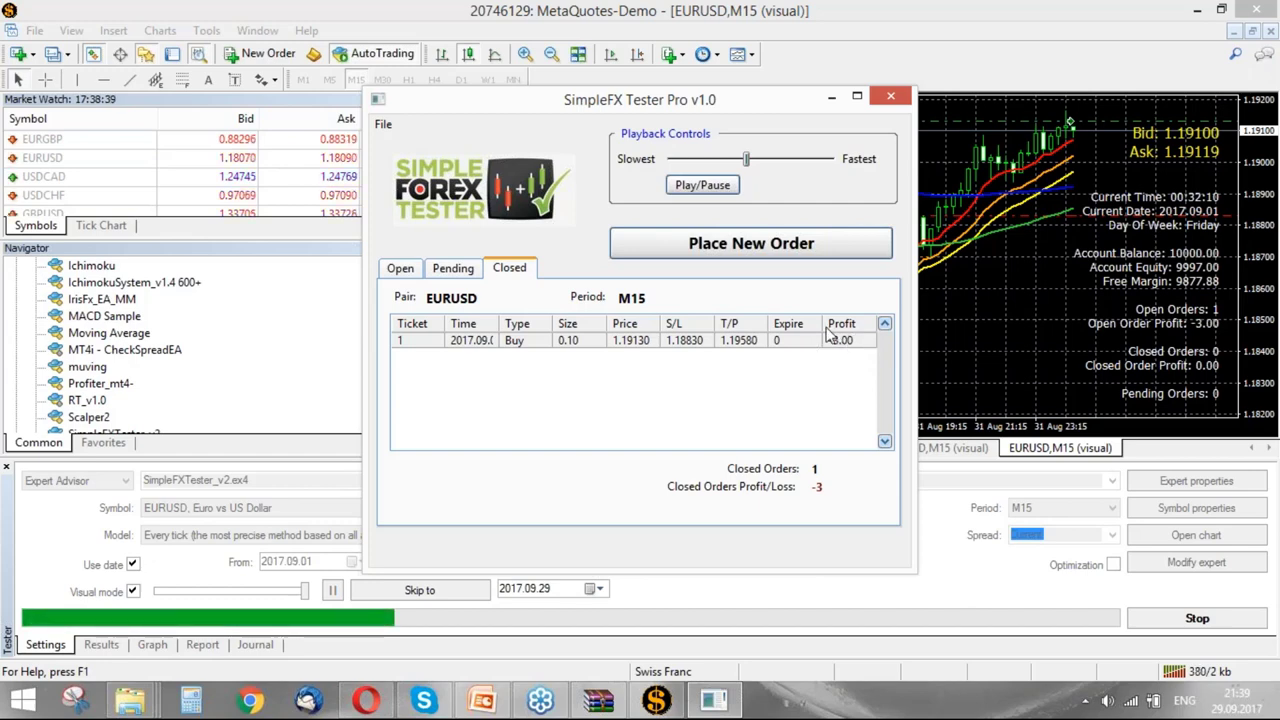
left_click(437, 278)
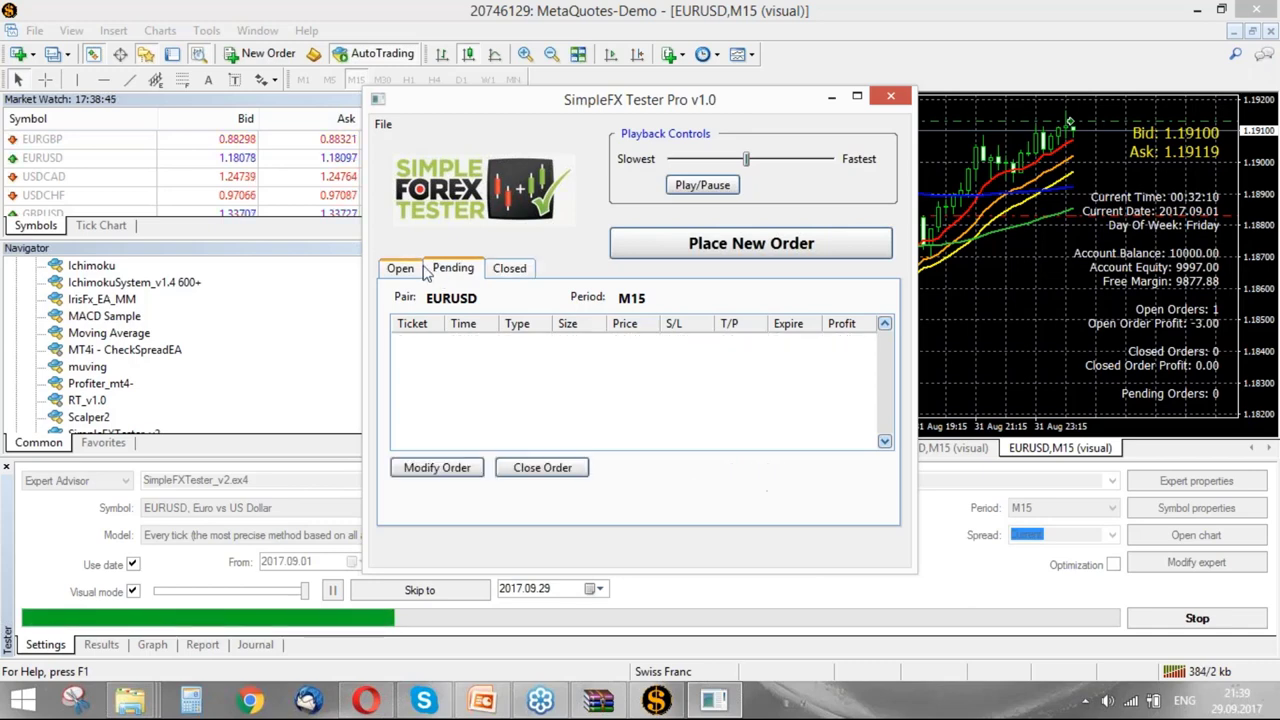
left_click(411, 272)
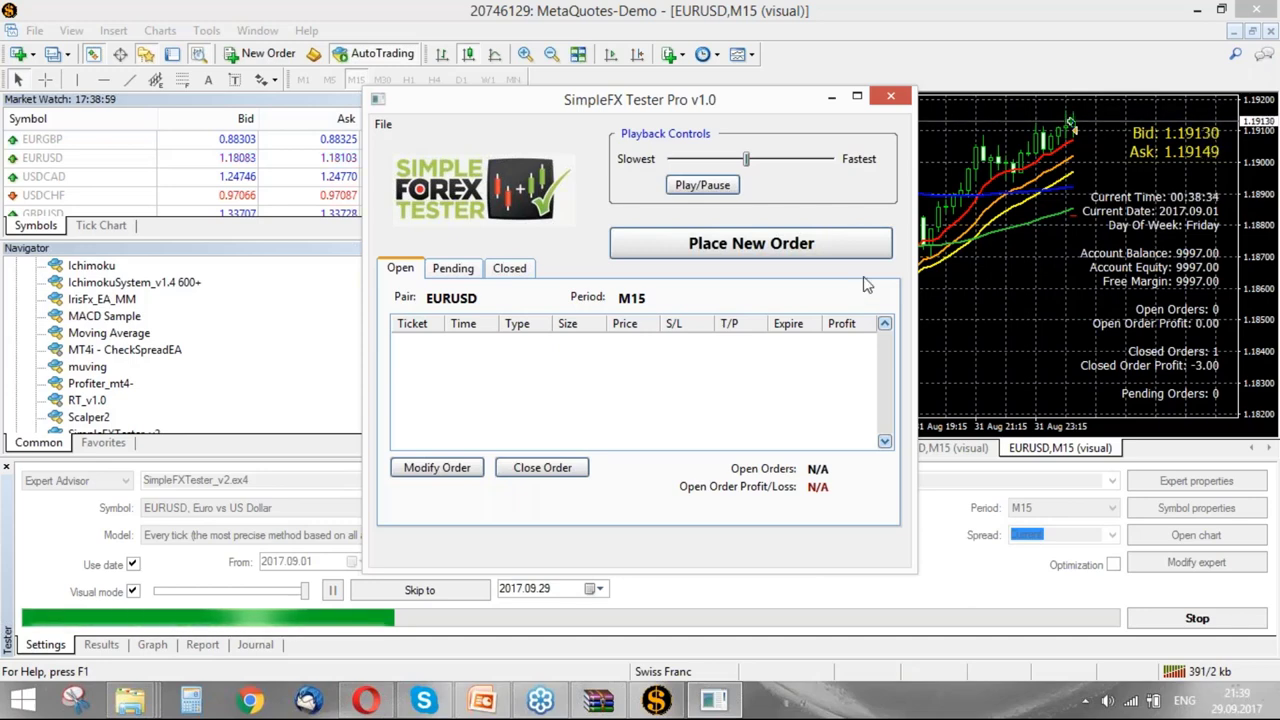
- Pause playback at the fastest speed setting and start a new pending order of type Buy Stop
left_click_drag(748, 163, 836, 165)
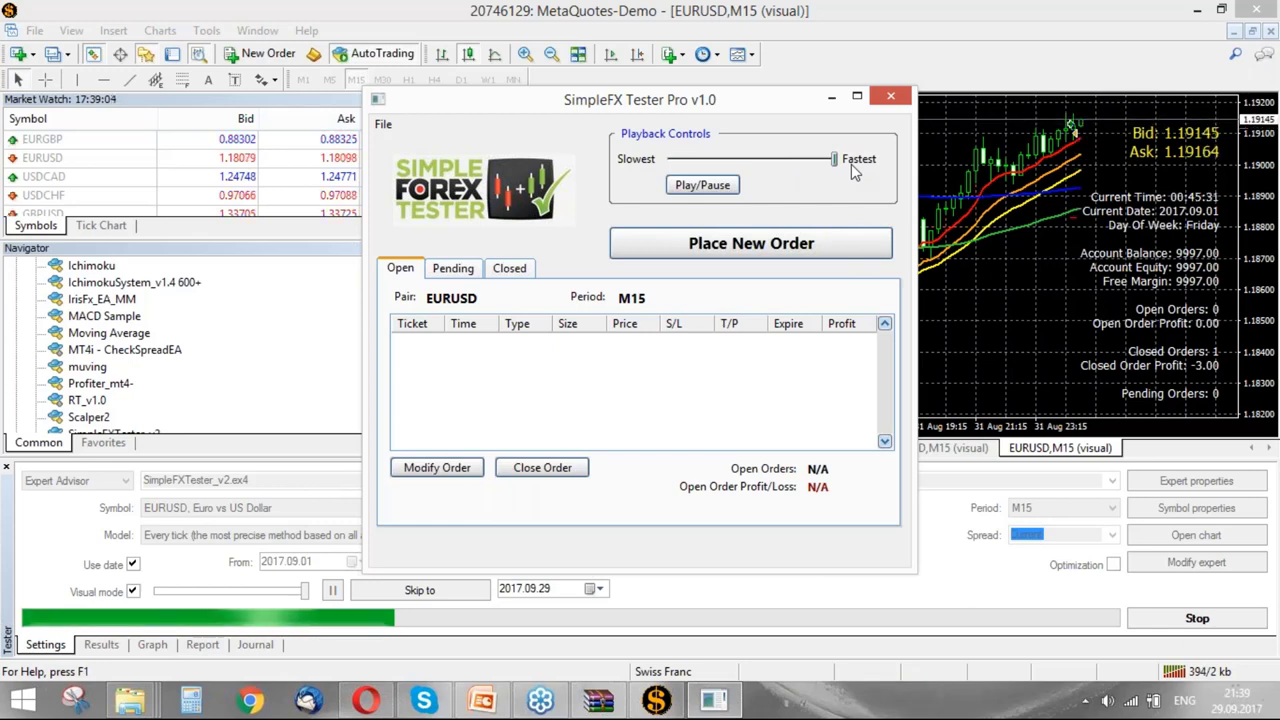
left_click(703, 186)
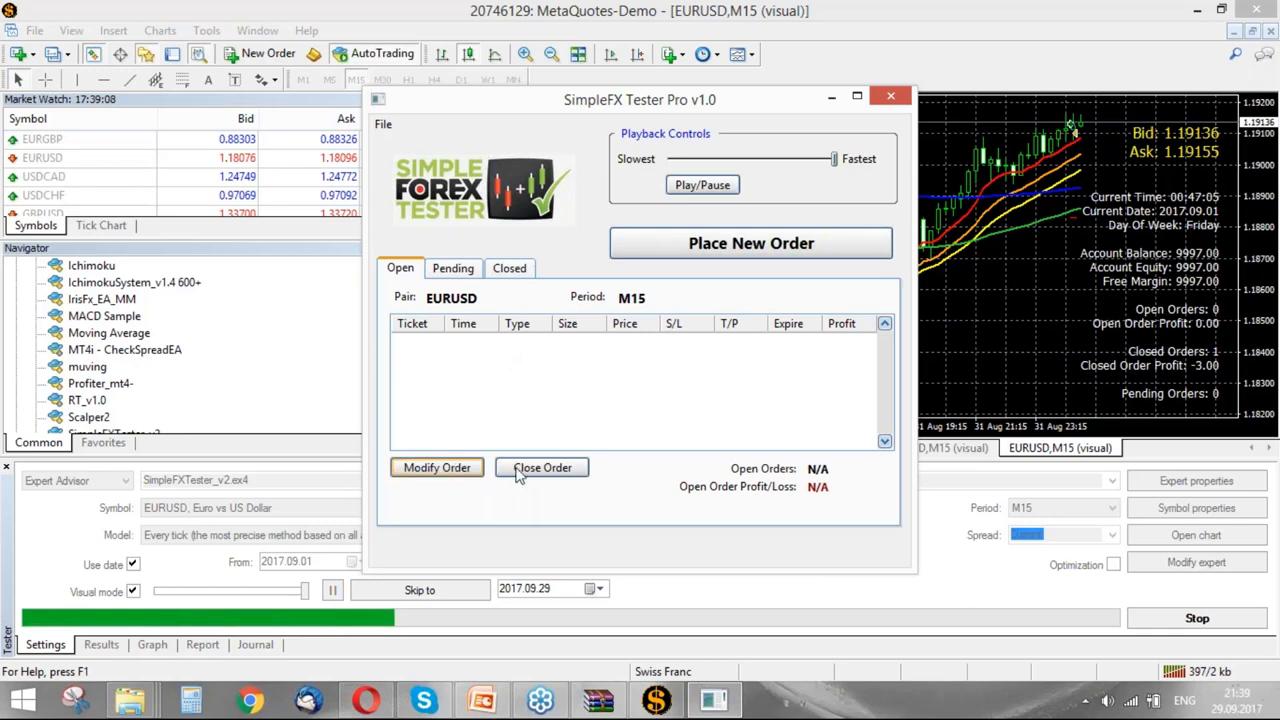
left_click(728, 243)
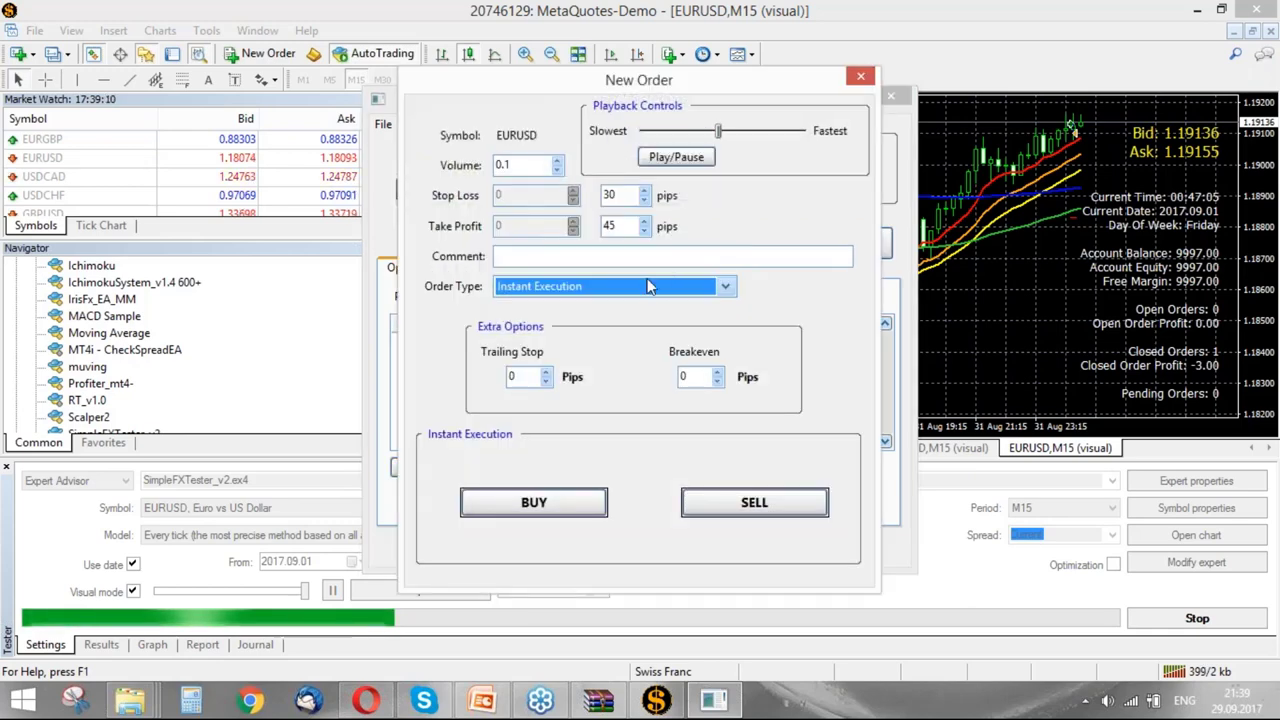
left_click(648, 285)
left_click(630, 315)
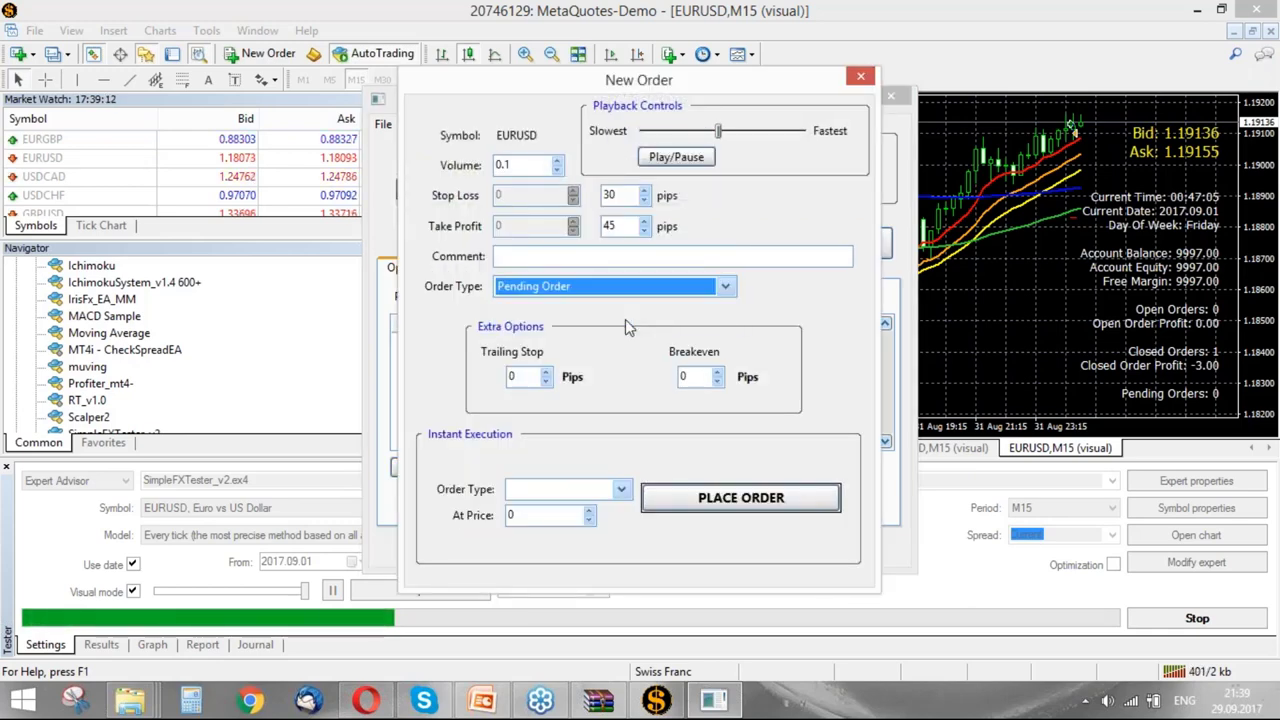
left_click(539, 490)
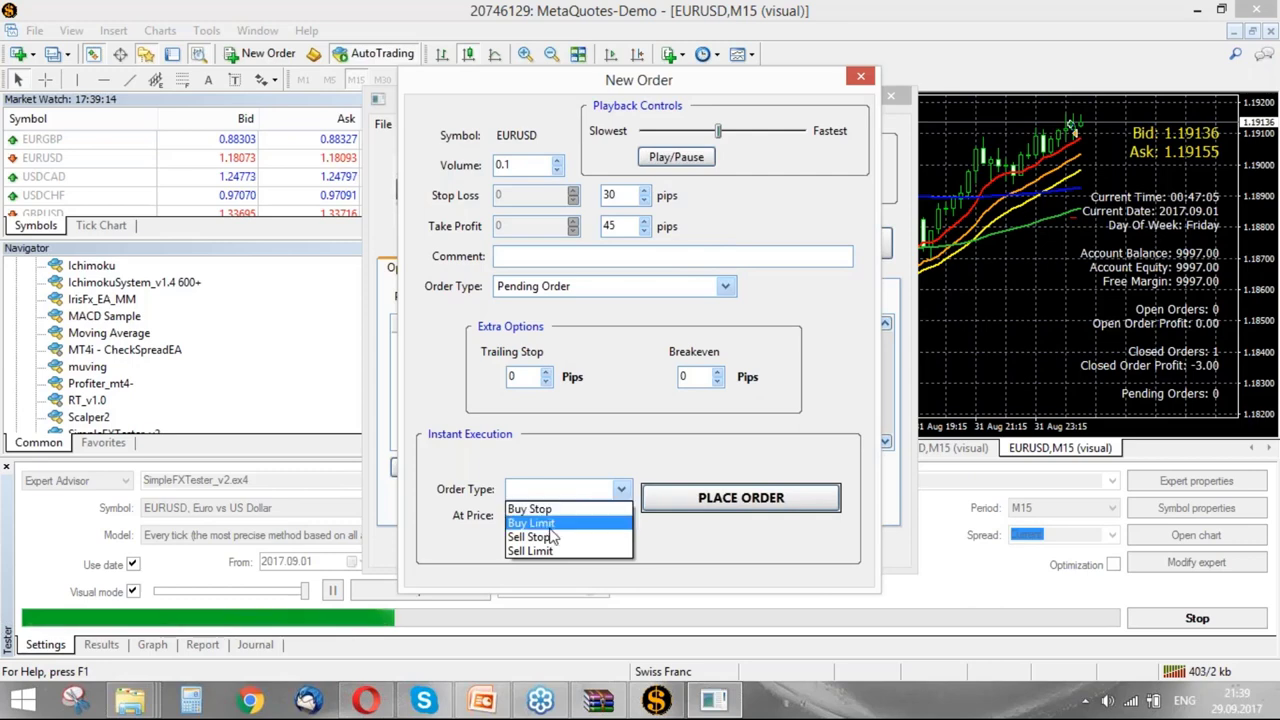
left_click(530, 509)
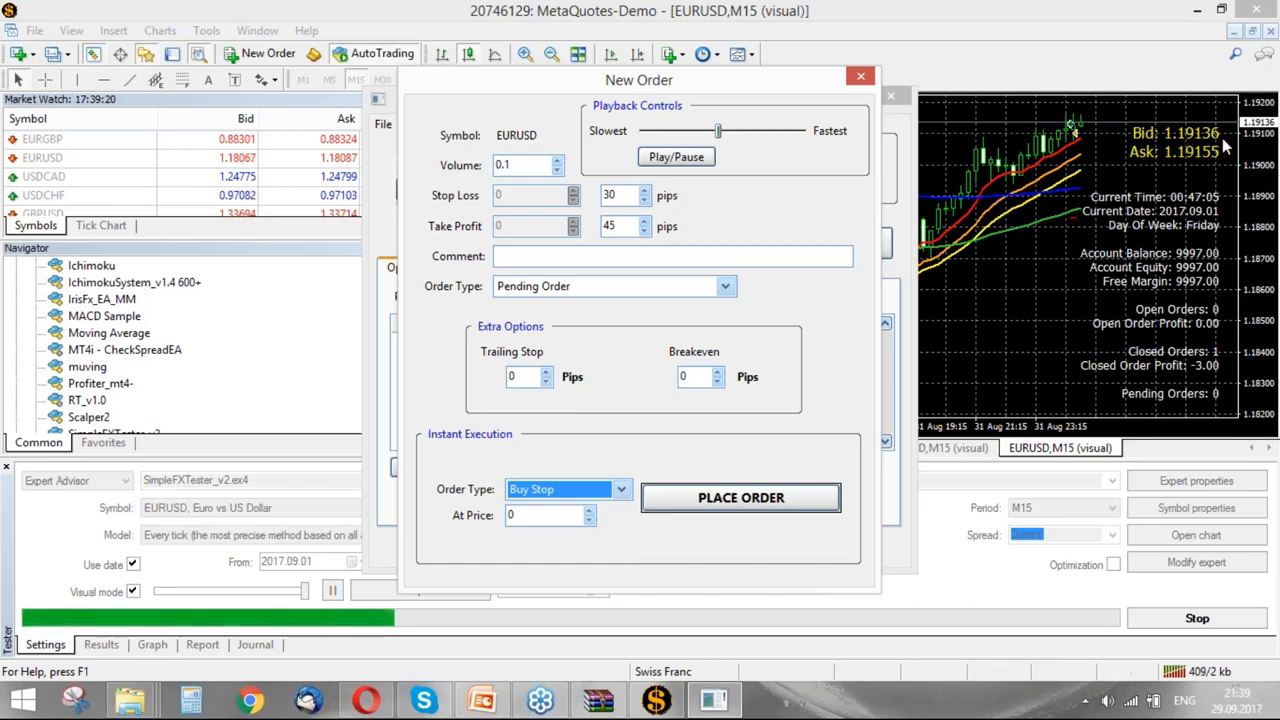
- Place the 0.1-lot buy stop order at a price of 1.1917 and close the order form
left_click(555, 517)
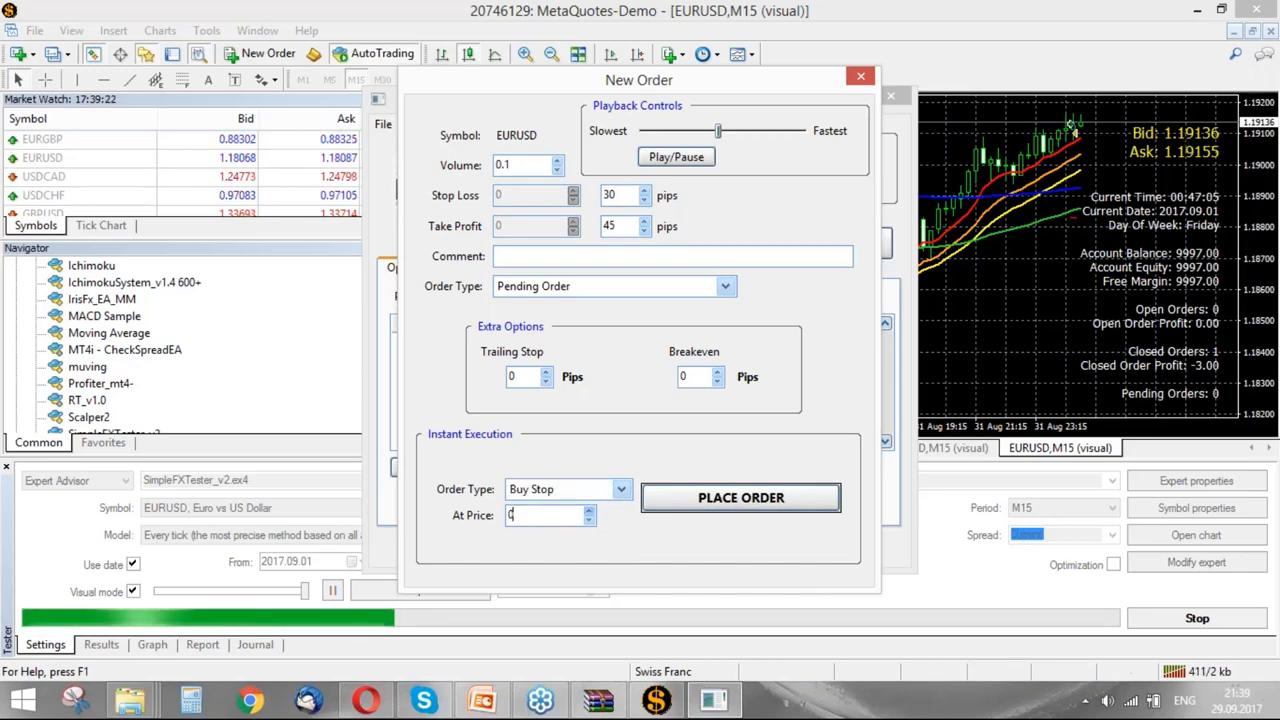
key("Up")
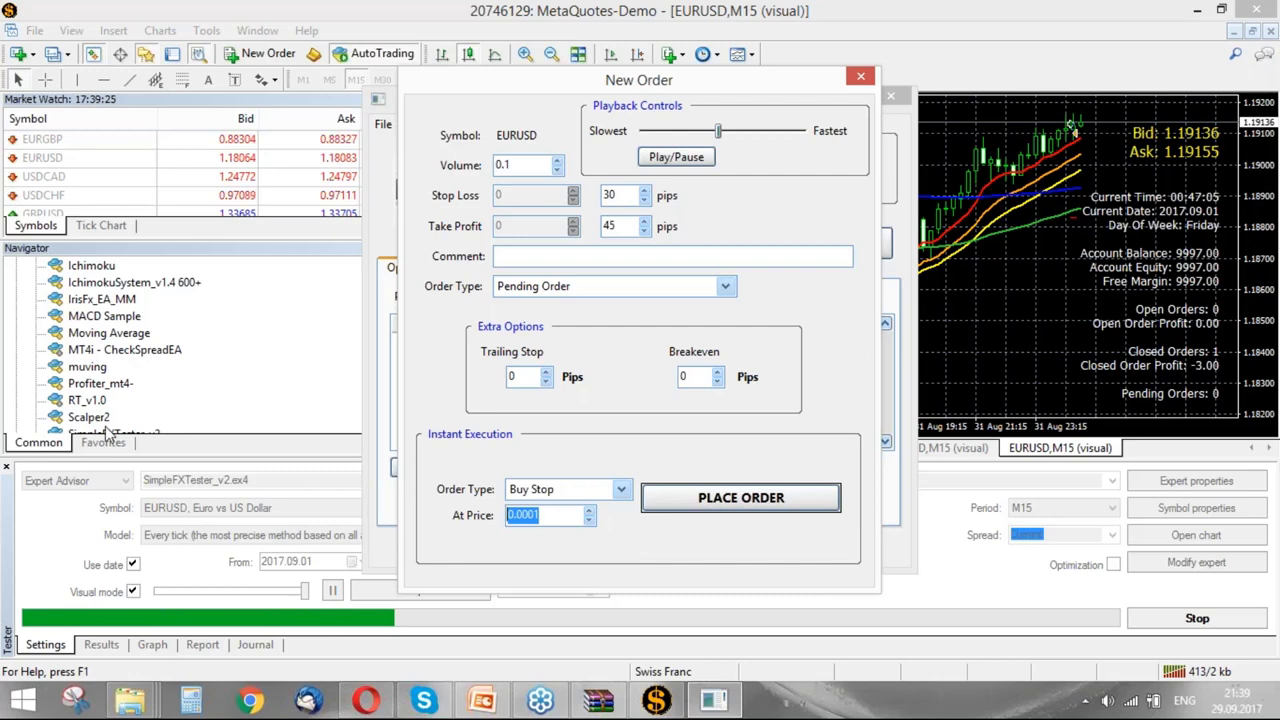
type("1")
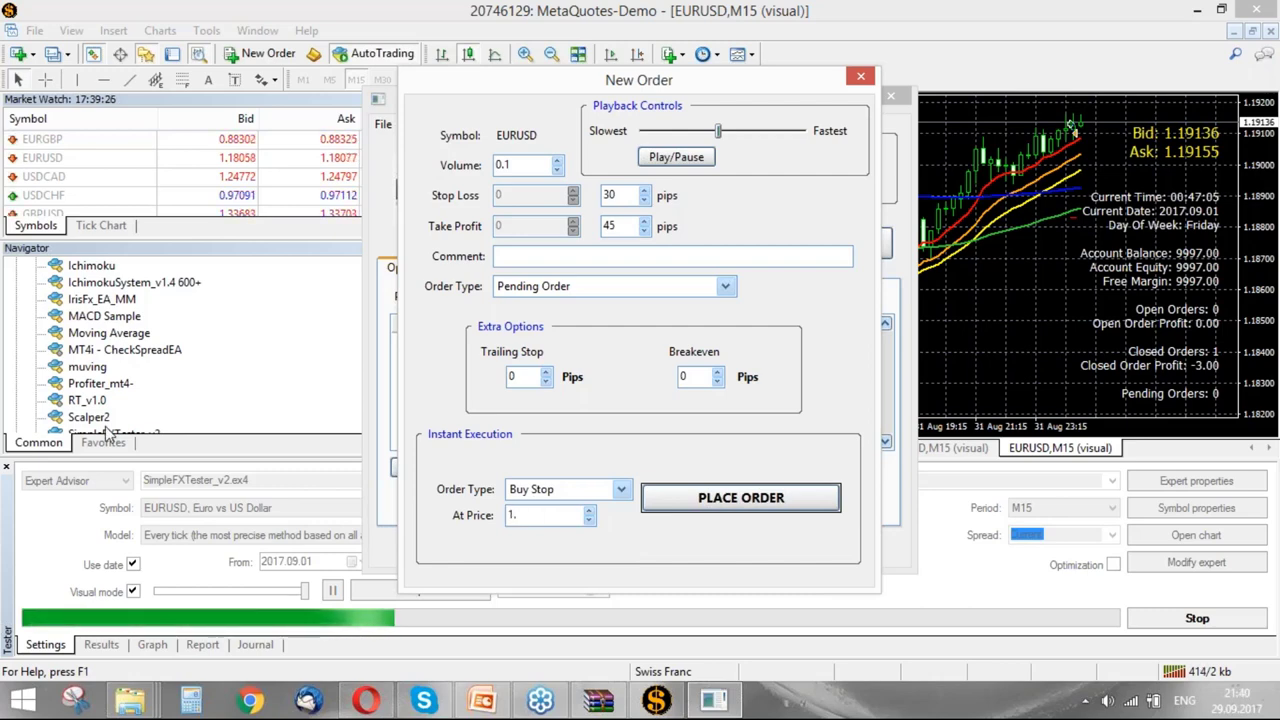
type(".15")
key("BackSpace")
type("915")
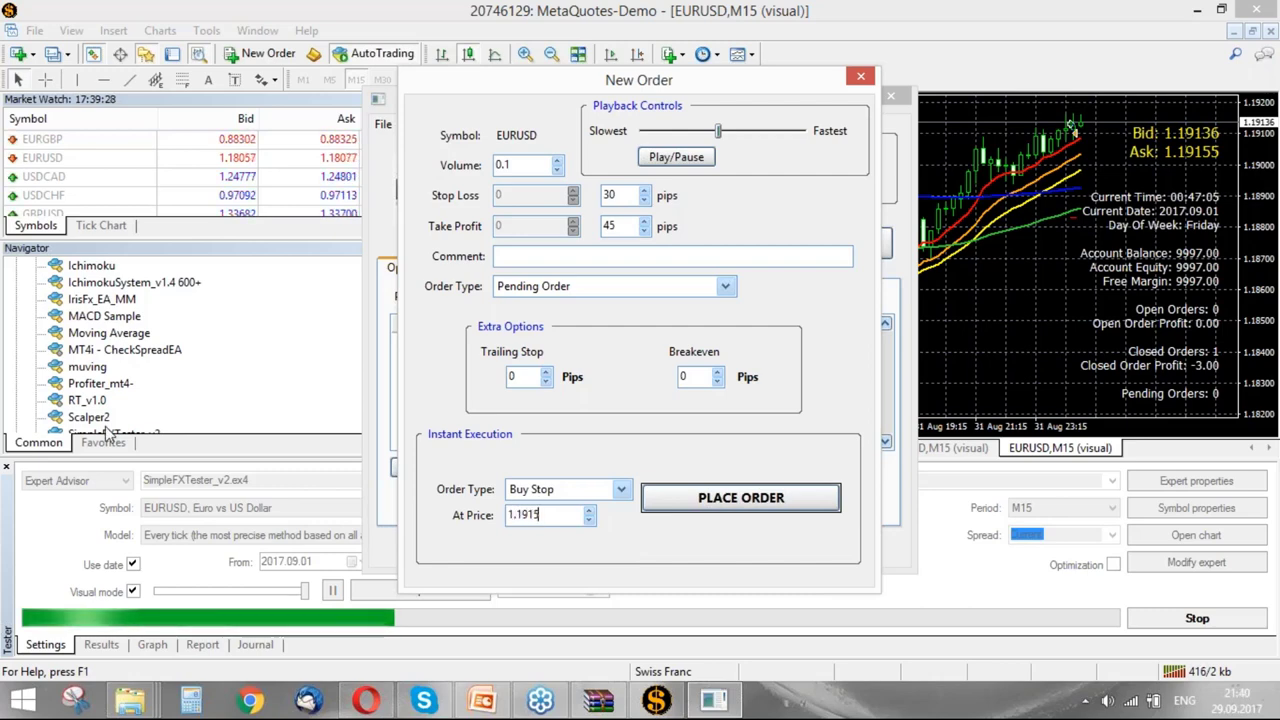
key("BackSpace")
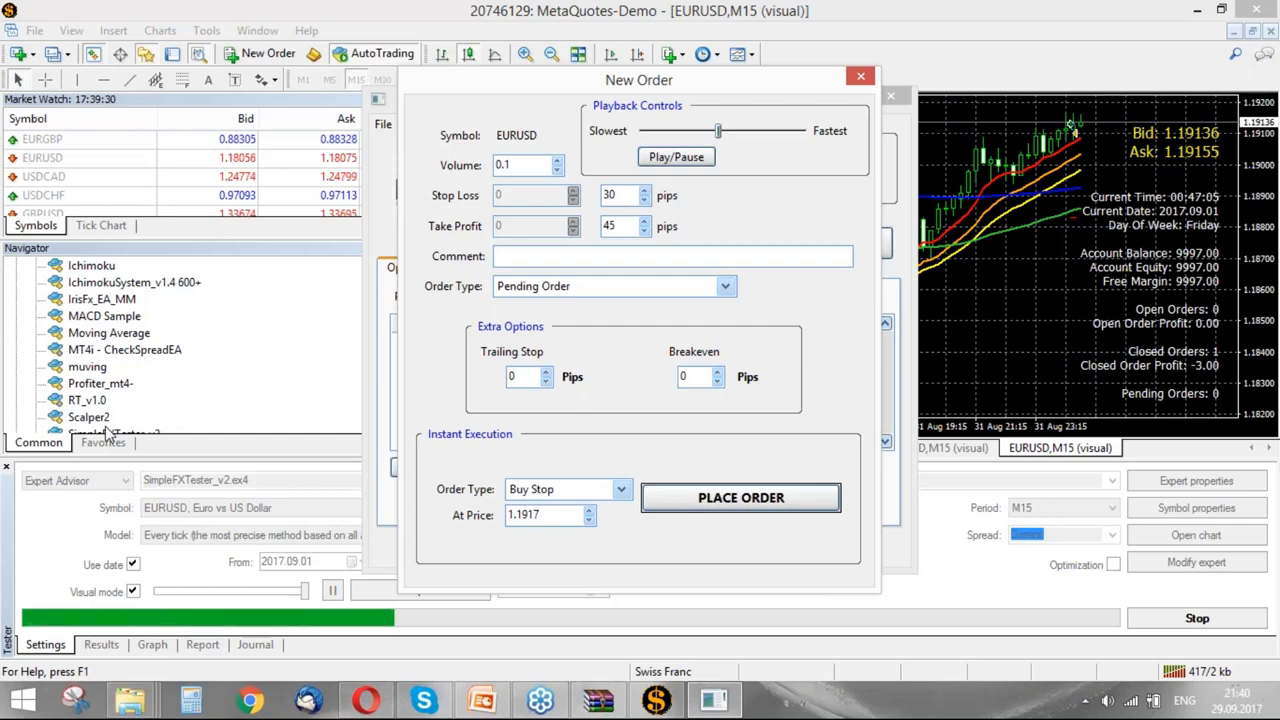
left_click(680, 492)
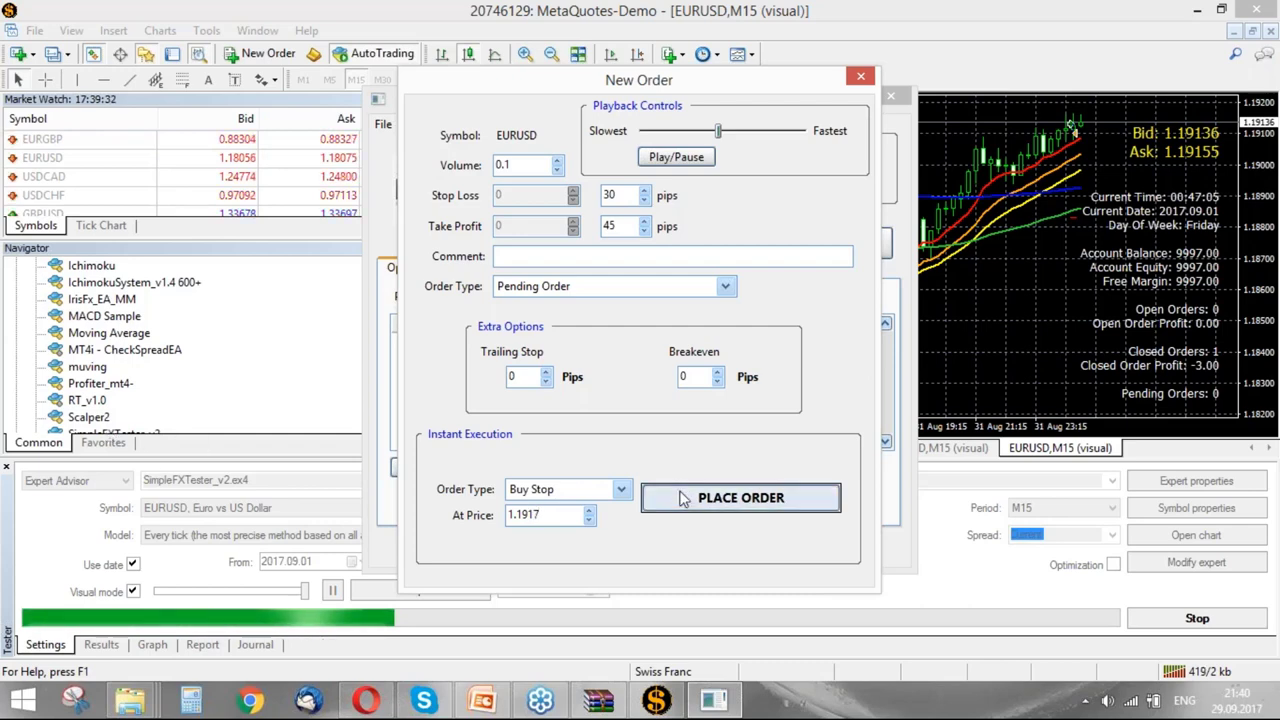
left_click(712, 410)
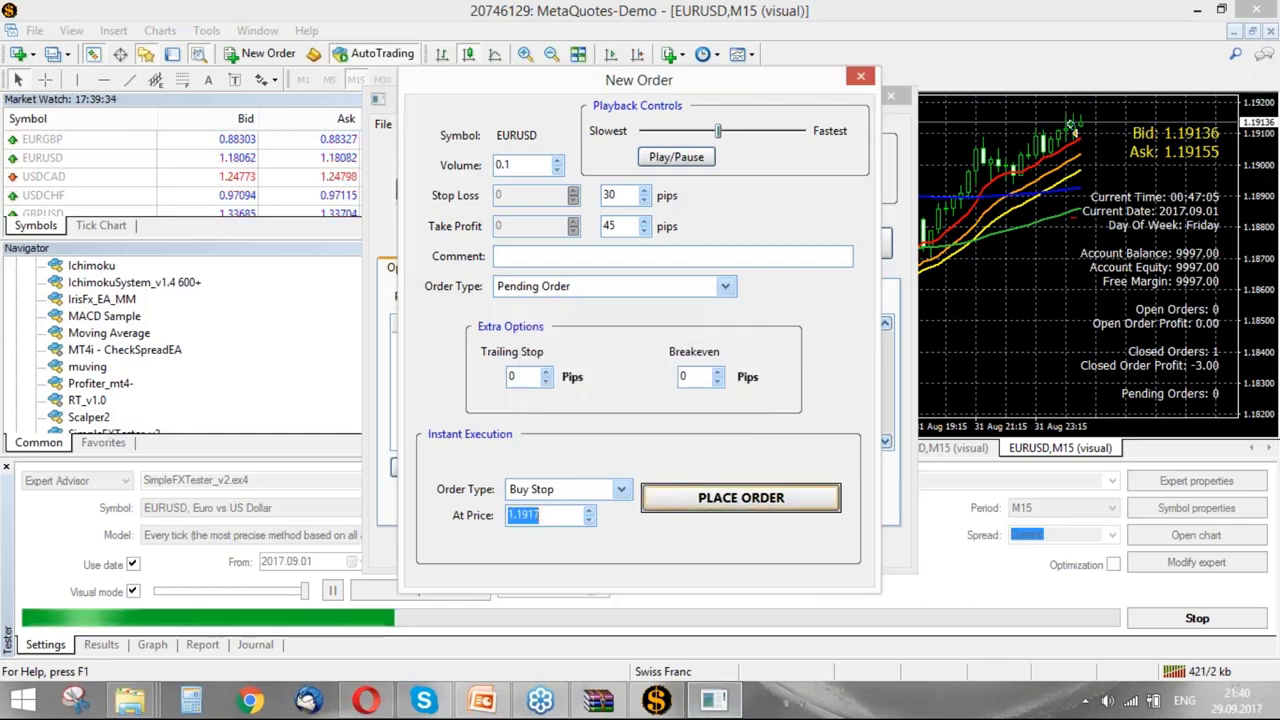
left_click(861, 77)
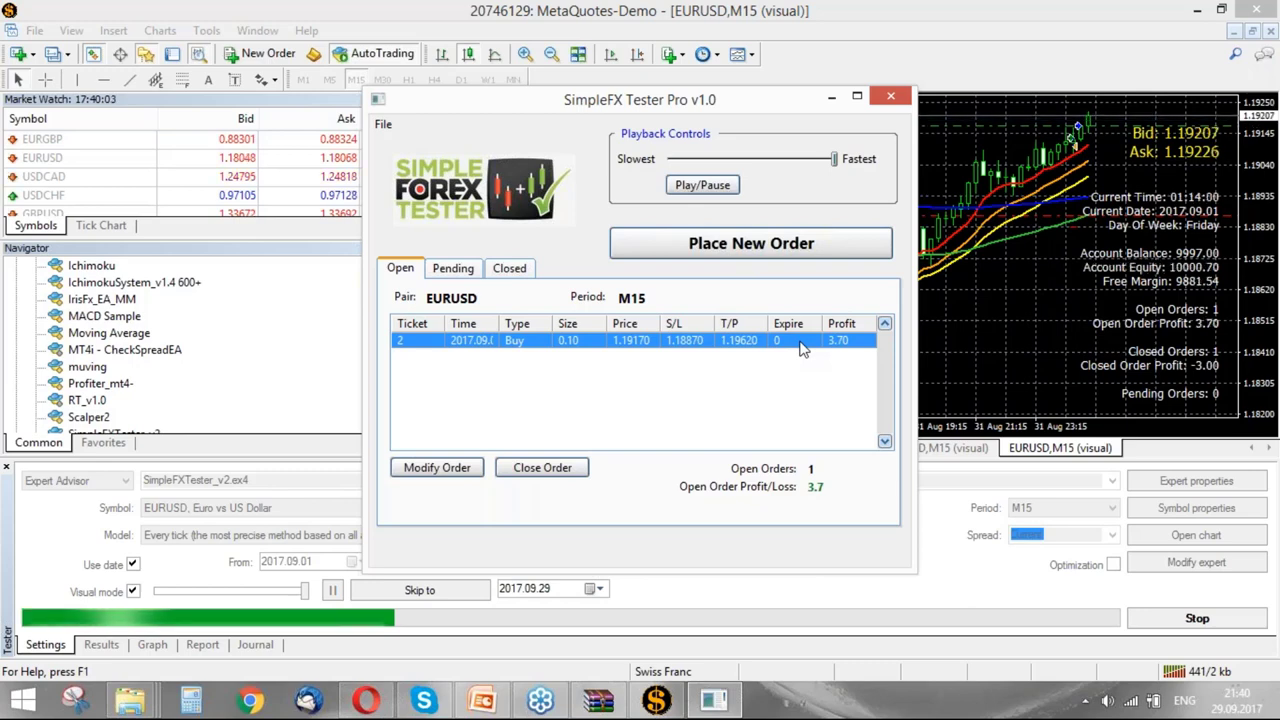
- Pause playback, close the open EURUSD buy order and check it in the closed orders list
left_click(712, 190)
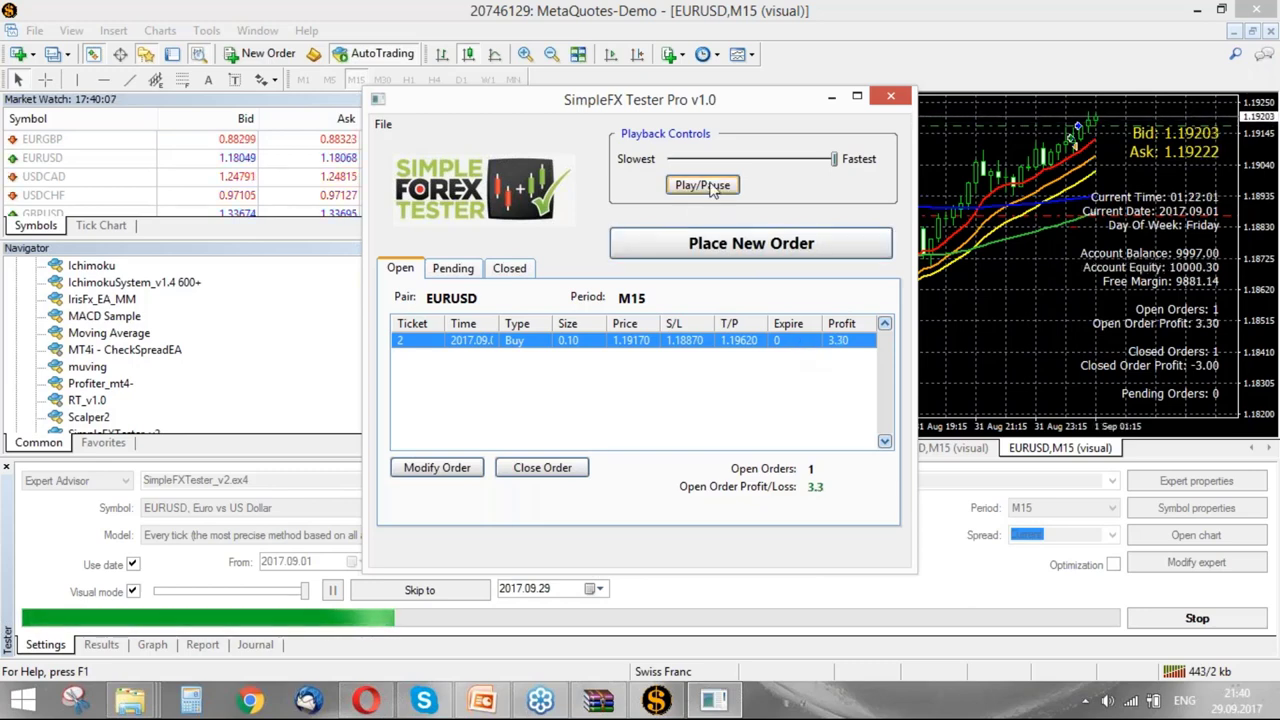
left_click(558, 470)
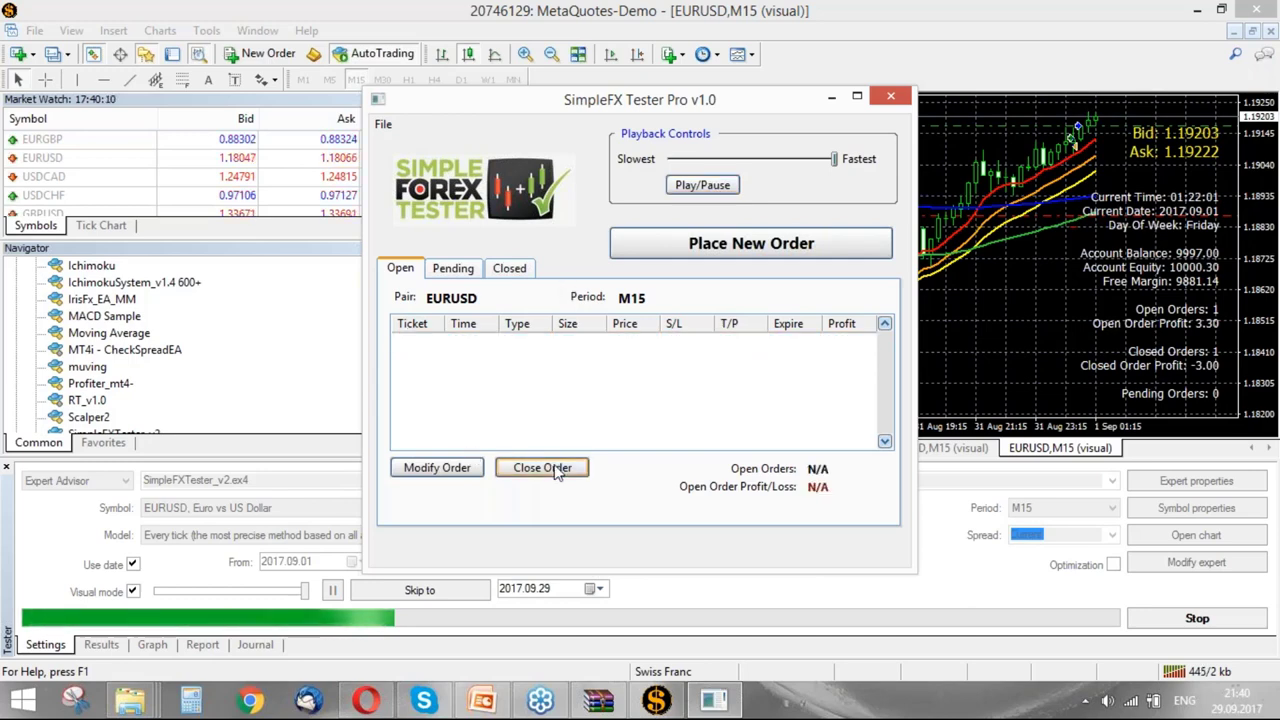
left_click(500, 270)
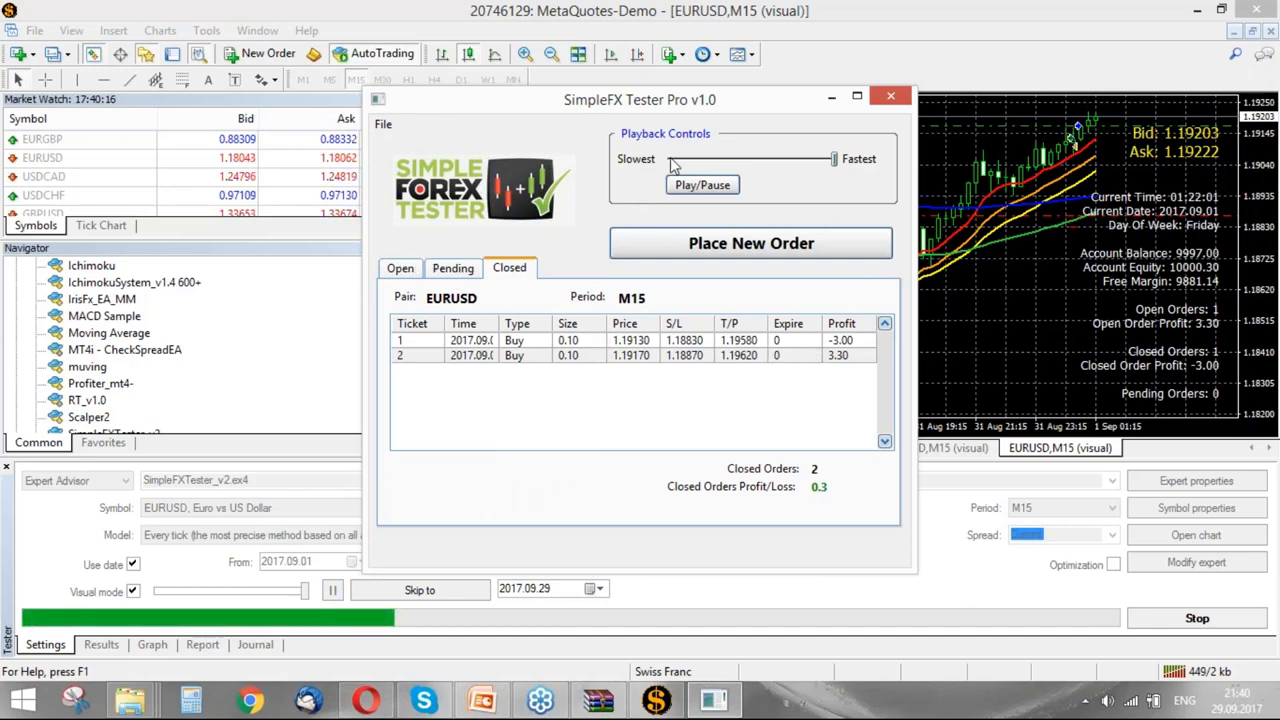
- Run the test forward, pause it again and open a new instant-execution order
left_click(708, 186)
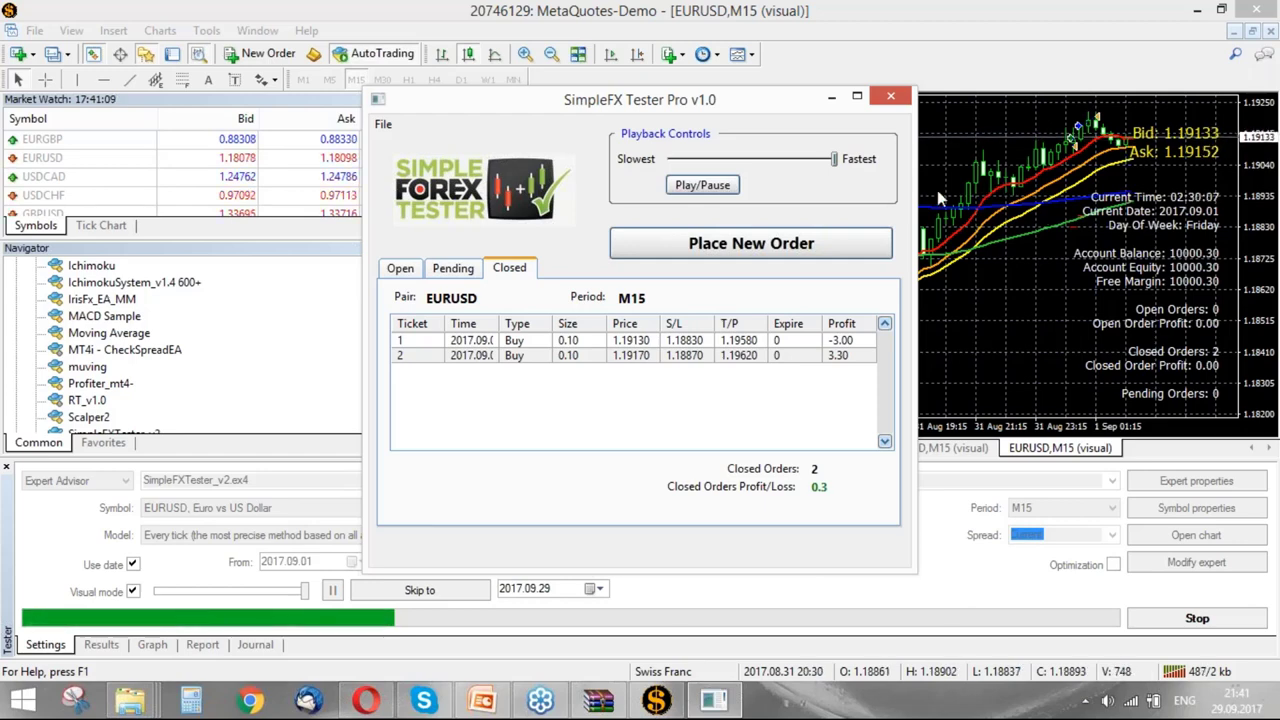
left_click(697, 190)
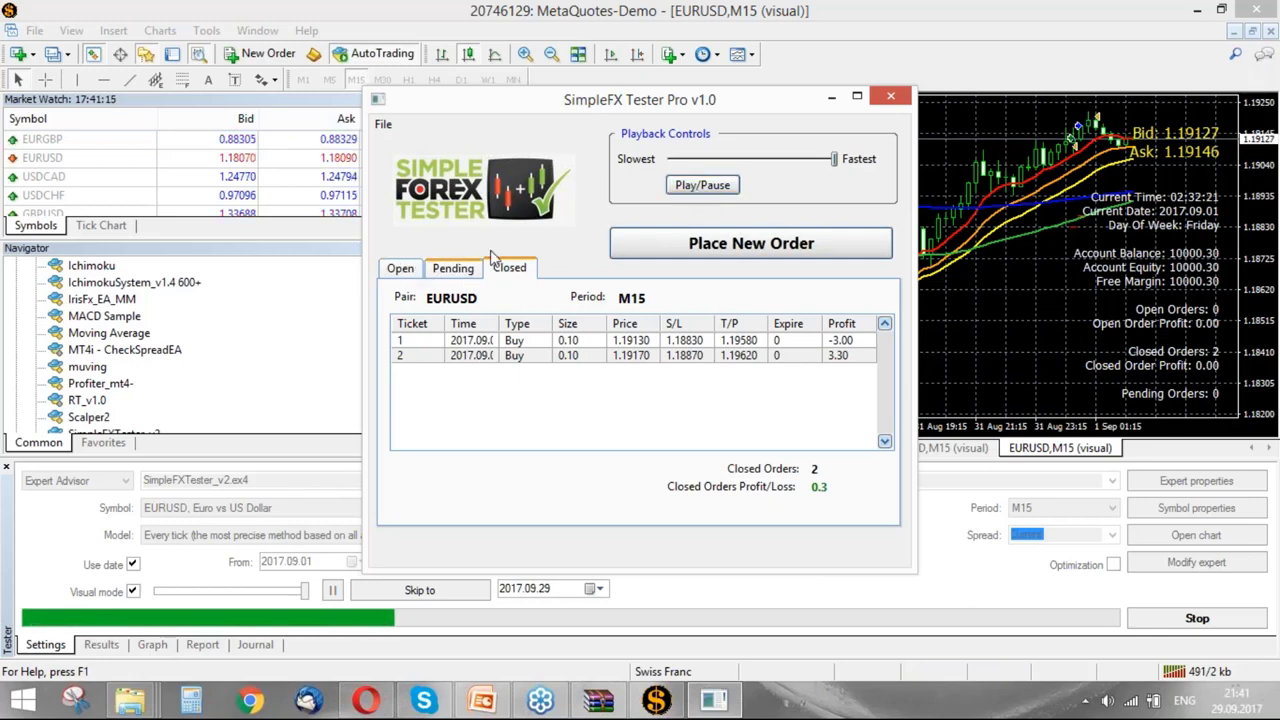
left_click(410, 272)
left_click(645, 243)
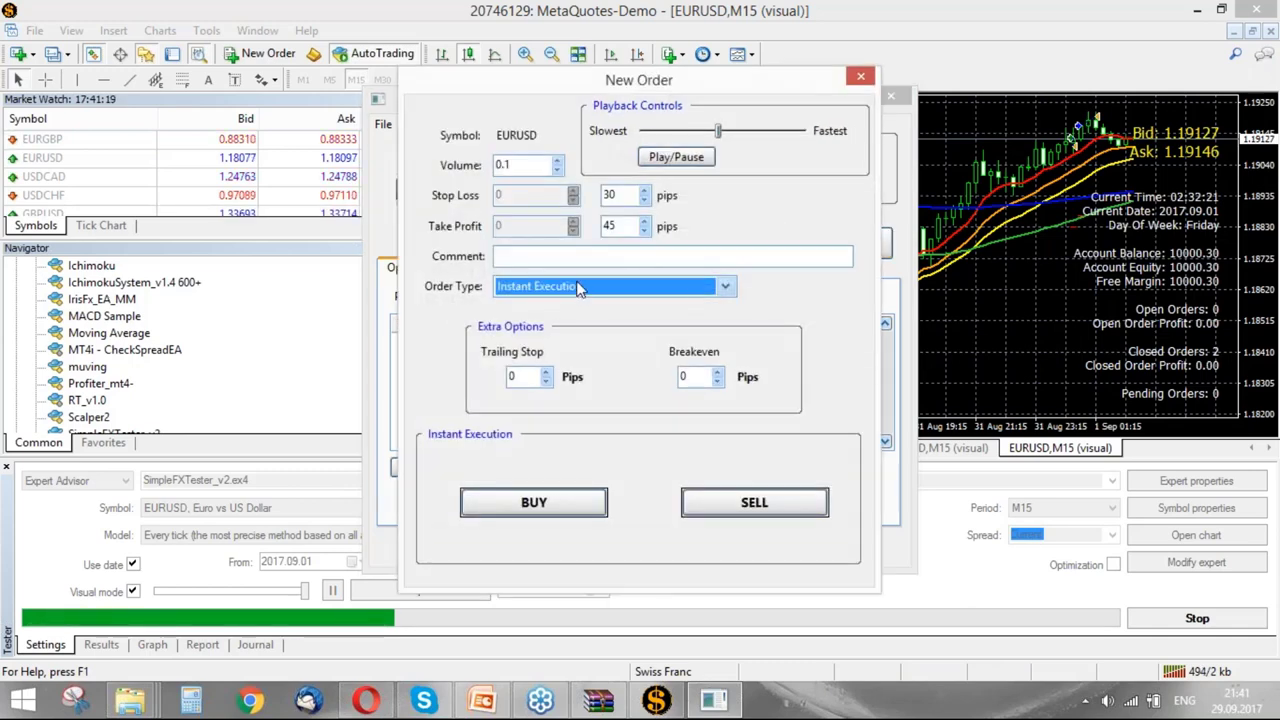
- Execute a 0.1-lot EURUSD sell order with a 10-pip trailing stop and a breakeven level, and close the order form
left_click(520, 379)
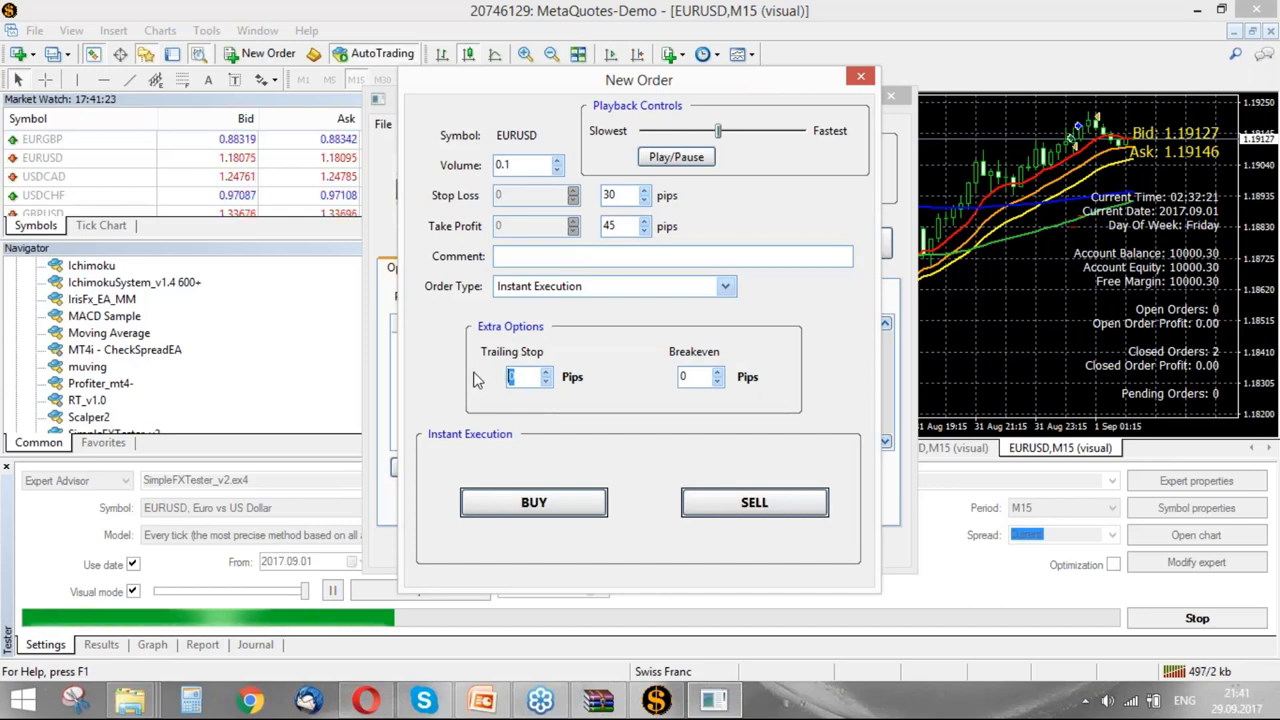
type("10")
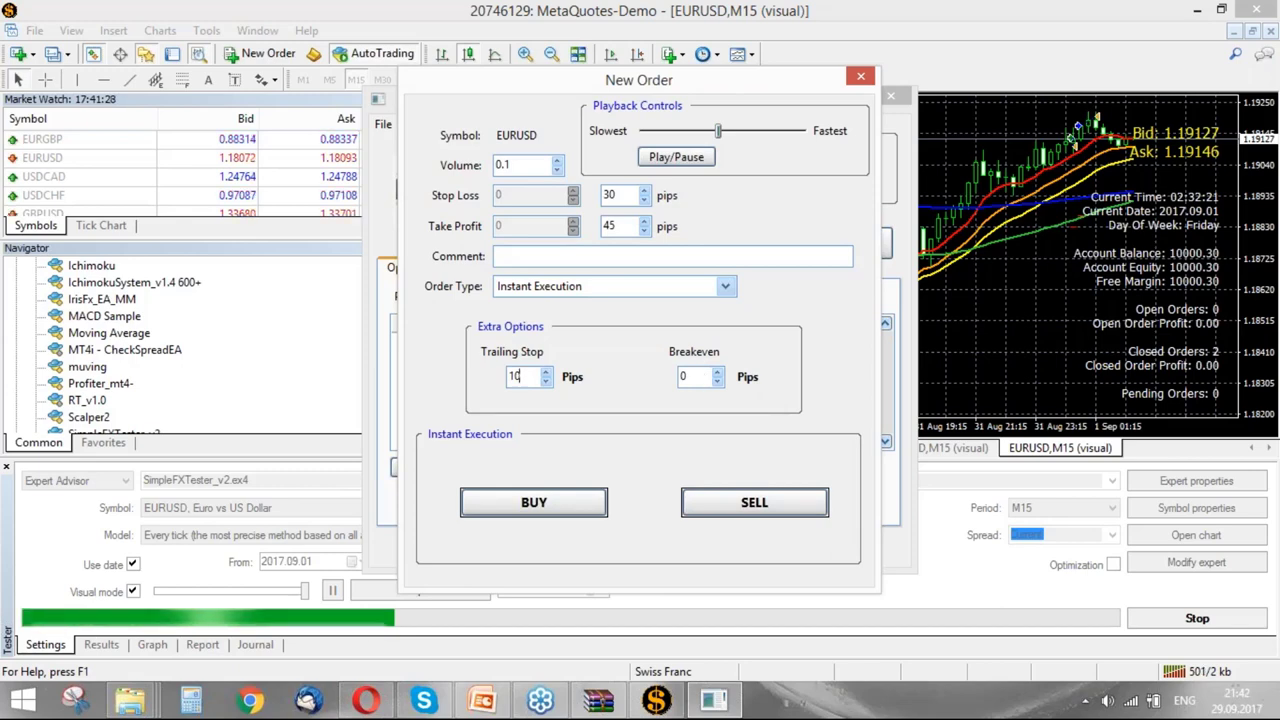
double_click(684, 377)
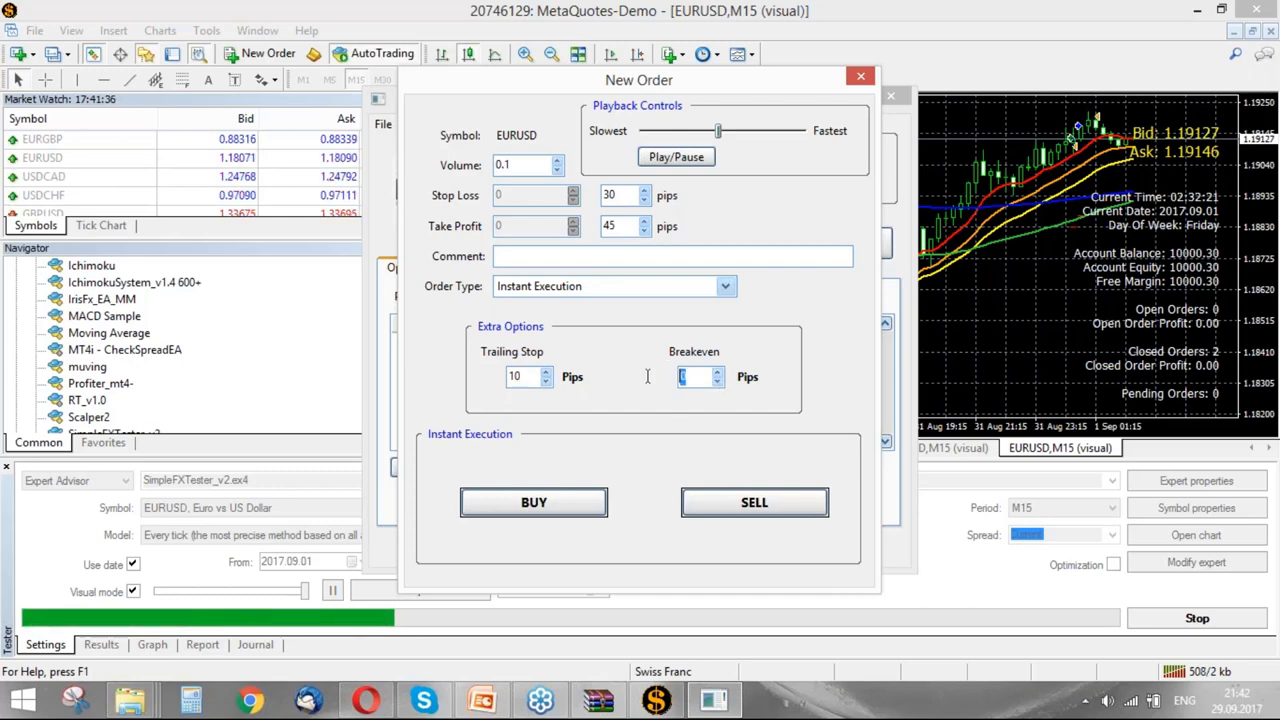
type("1")
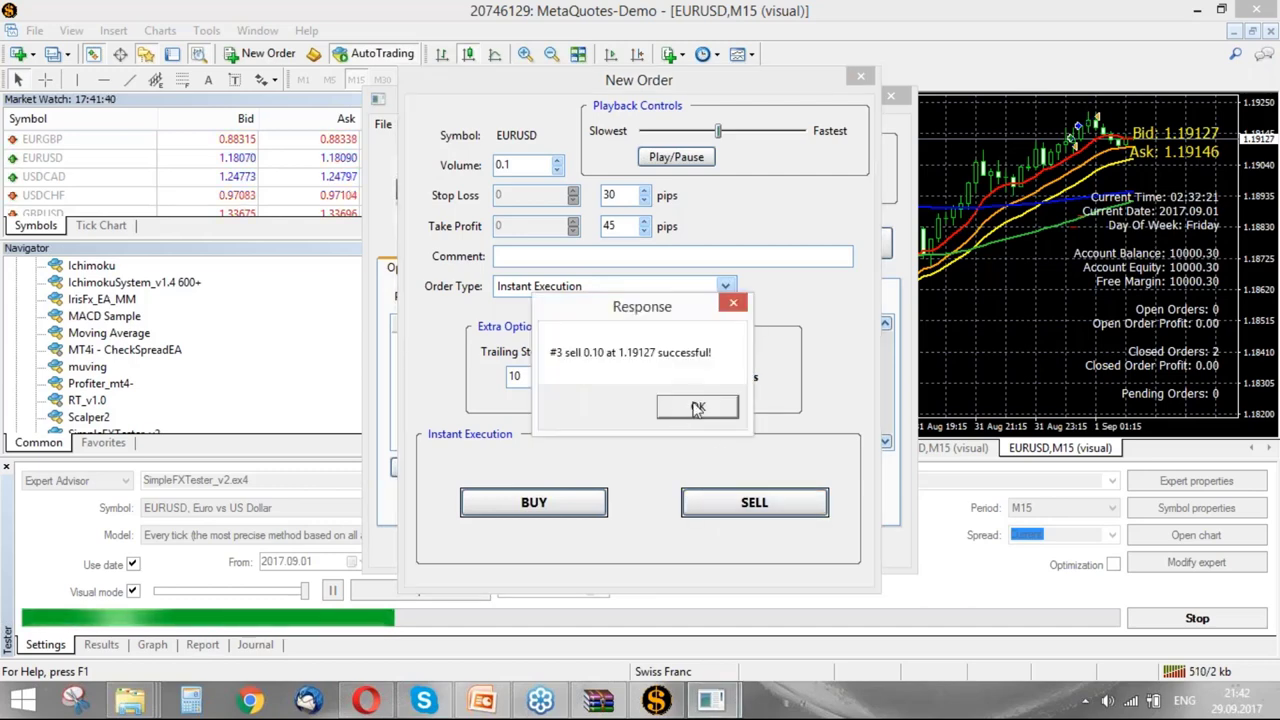
left_click(698, 409)
left_click(860, 77)
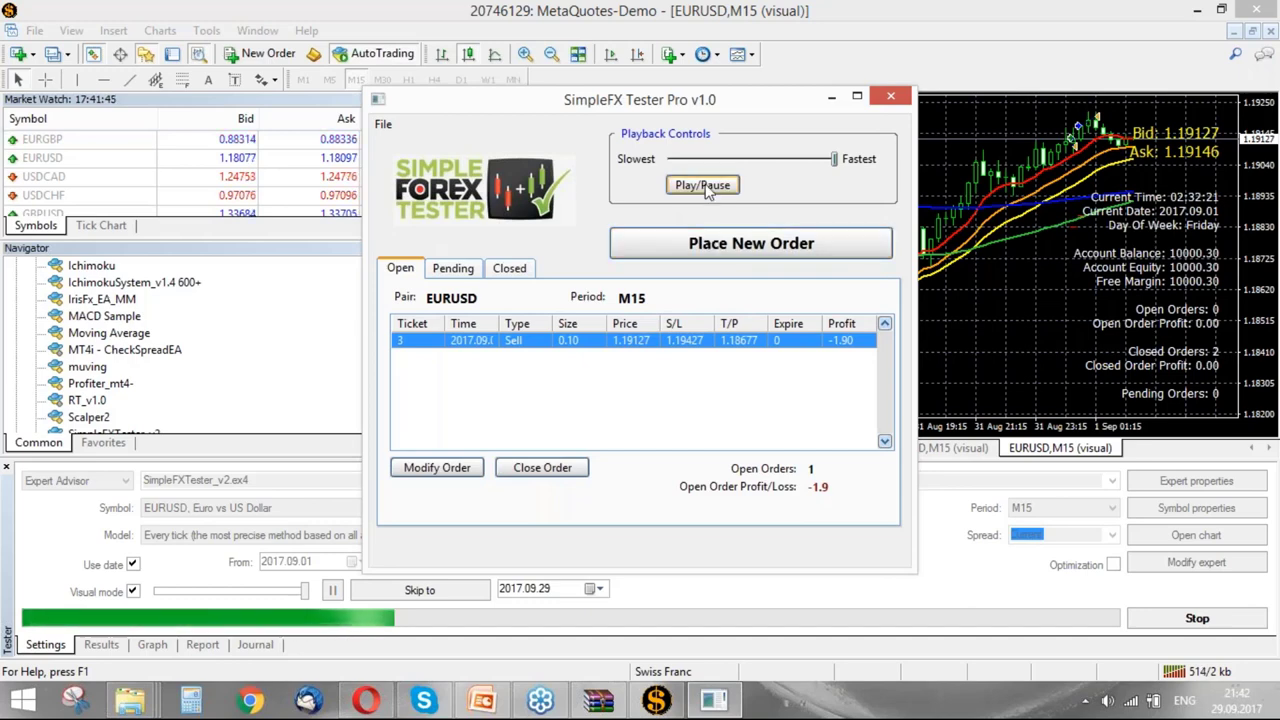
- Resume playback, move the tester window off the visual chart and turn on chart shift
left_click(706, 190)
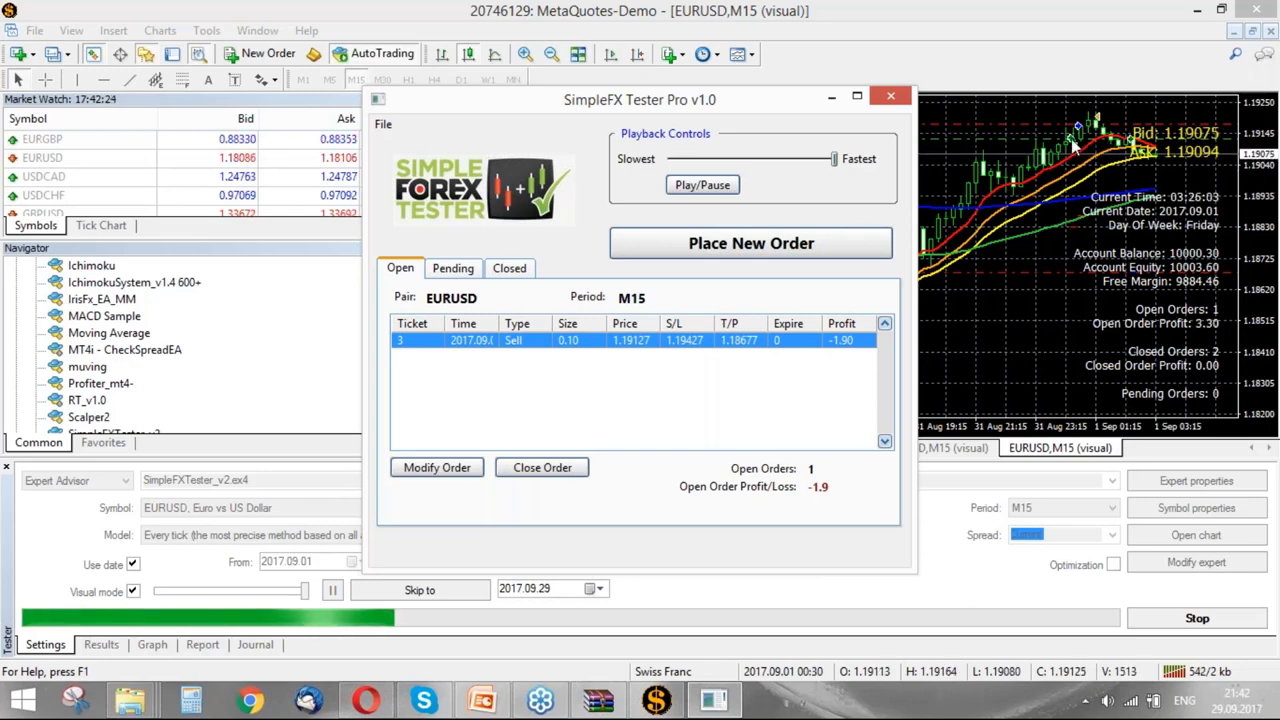
left_click_drag(638, 104, 243, 74)
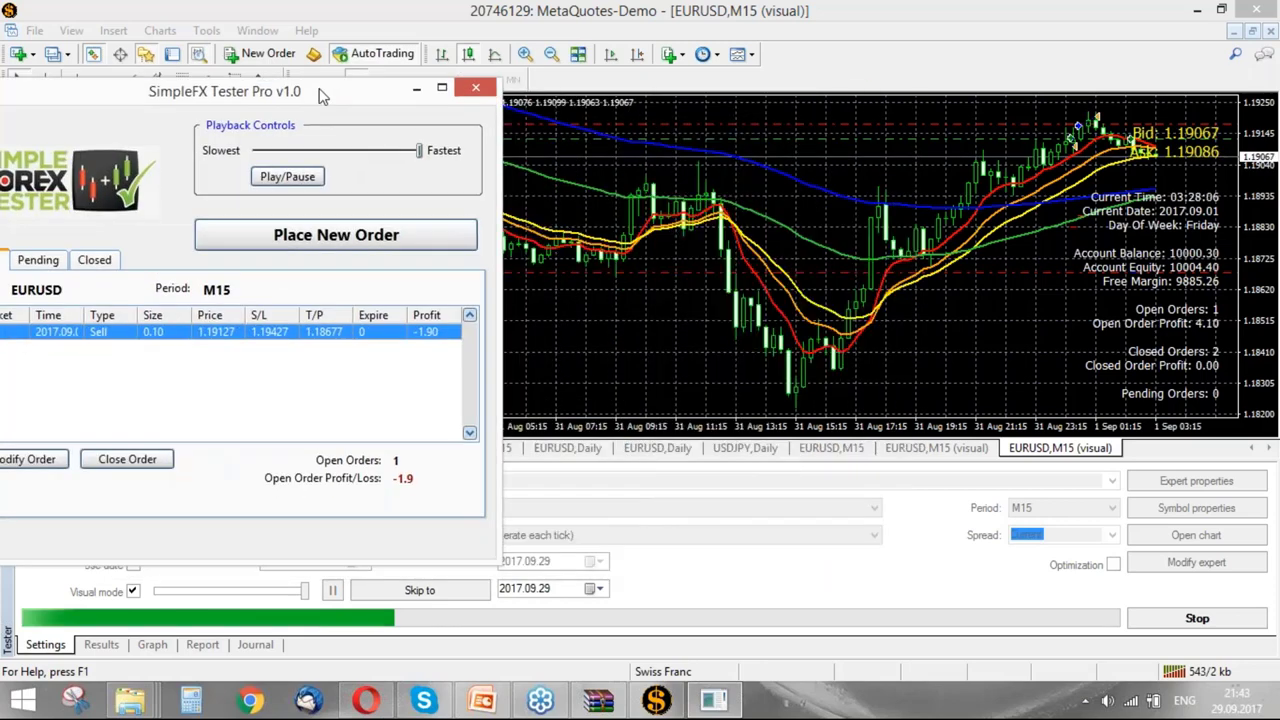
left_click(637, 55)
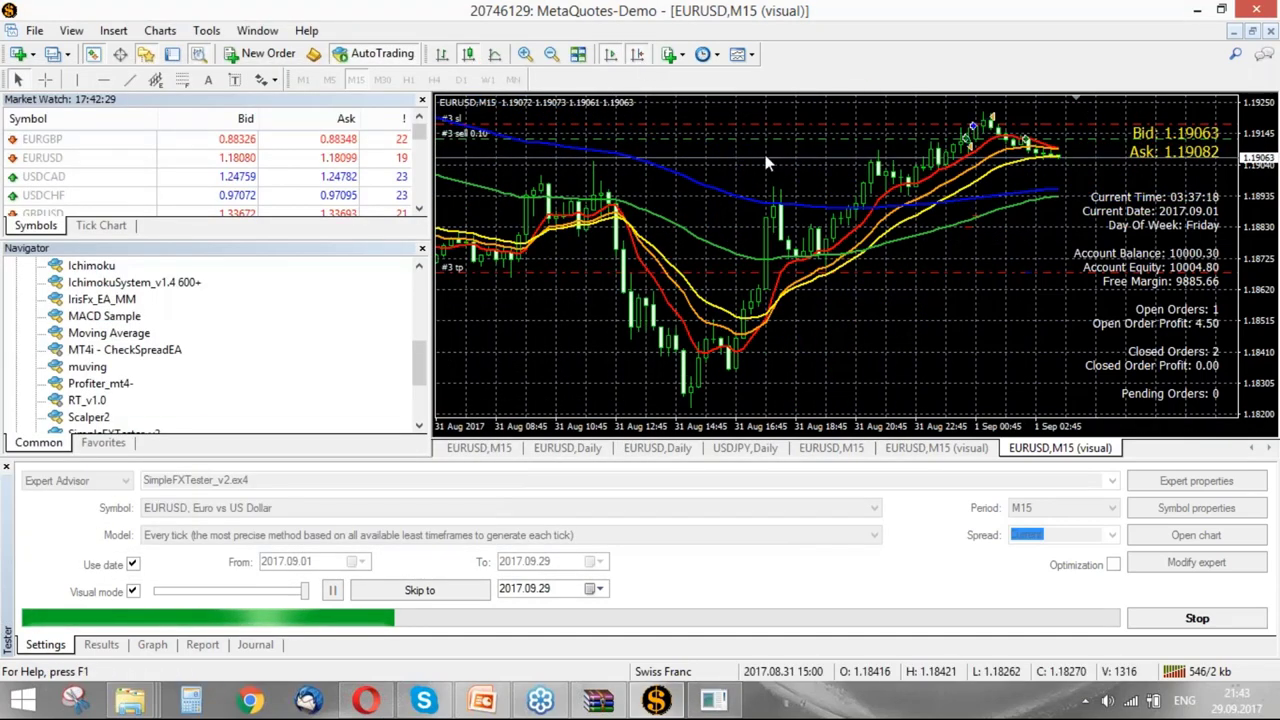
- Bring the SimpleFX Tester Pro window back, place it beside the latest candles of the chart and pause playback
left_click(714, 700)
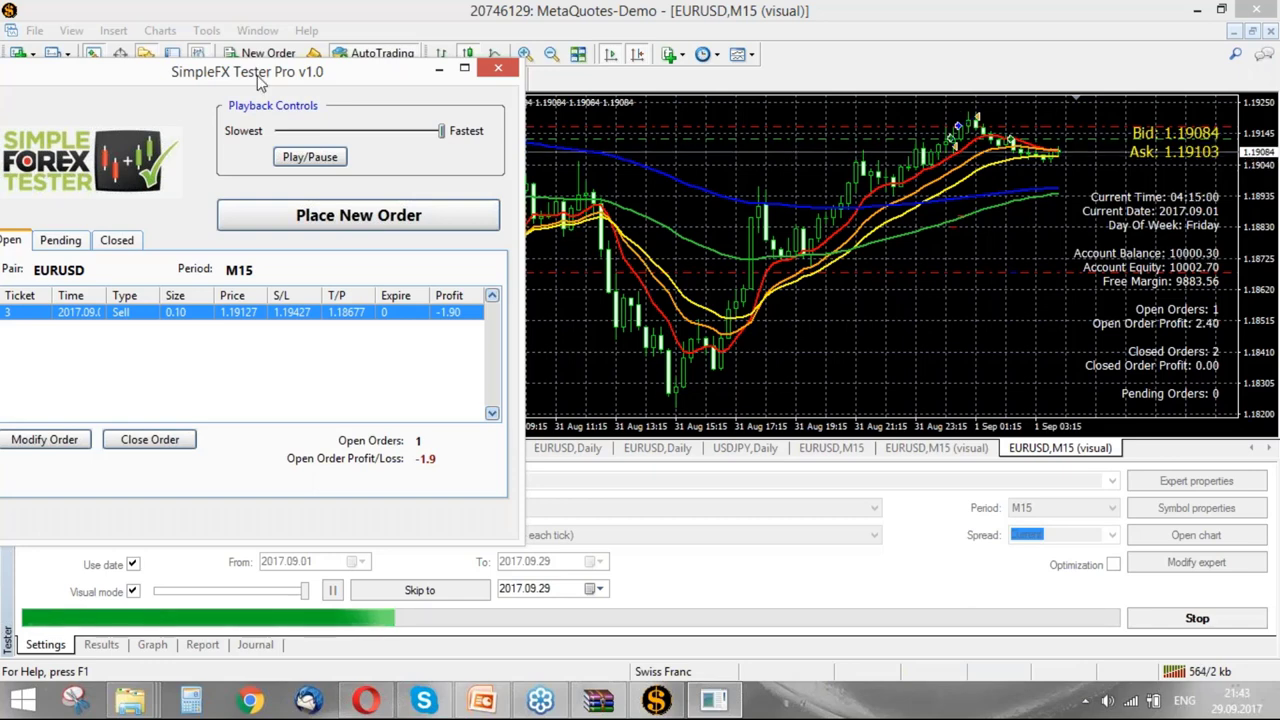
left_click_drag(258, 79, 335, 77)
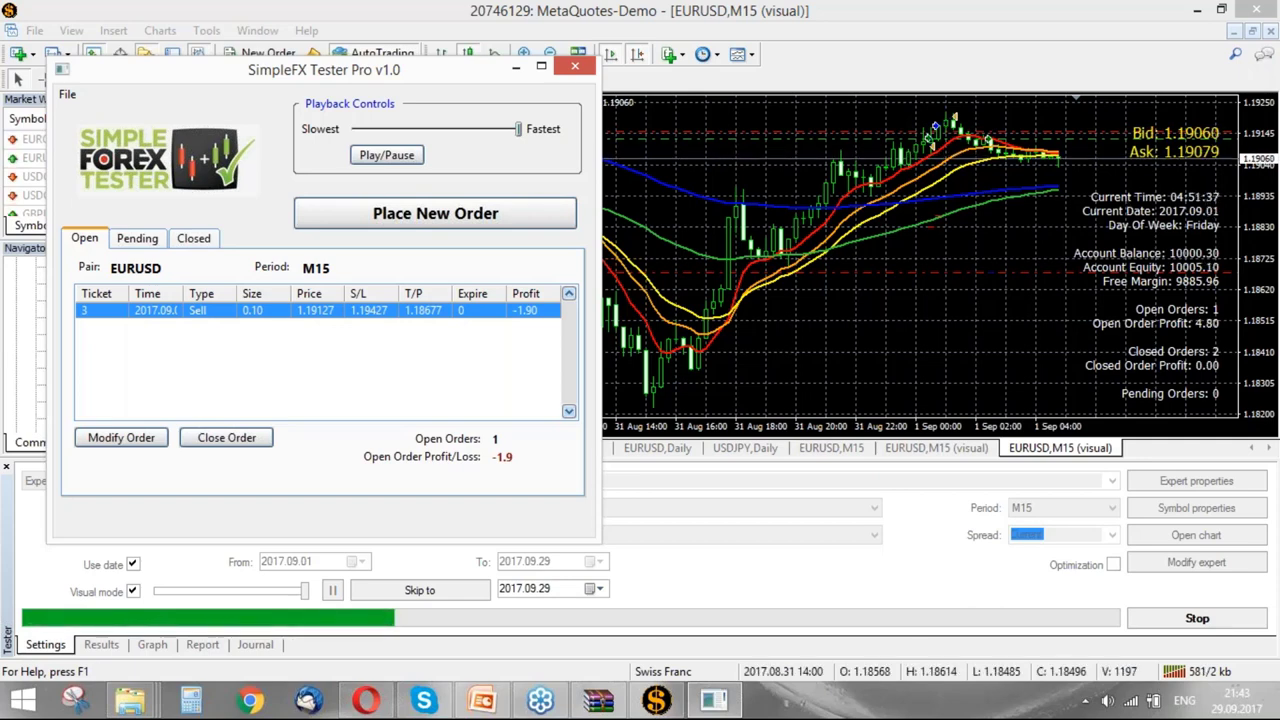
left_click_drag(387, 71, 510, 145)
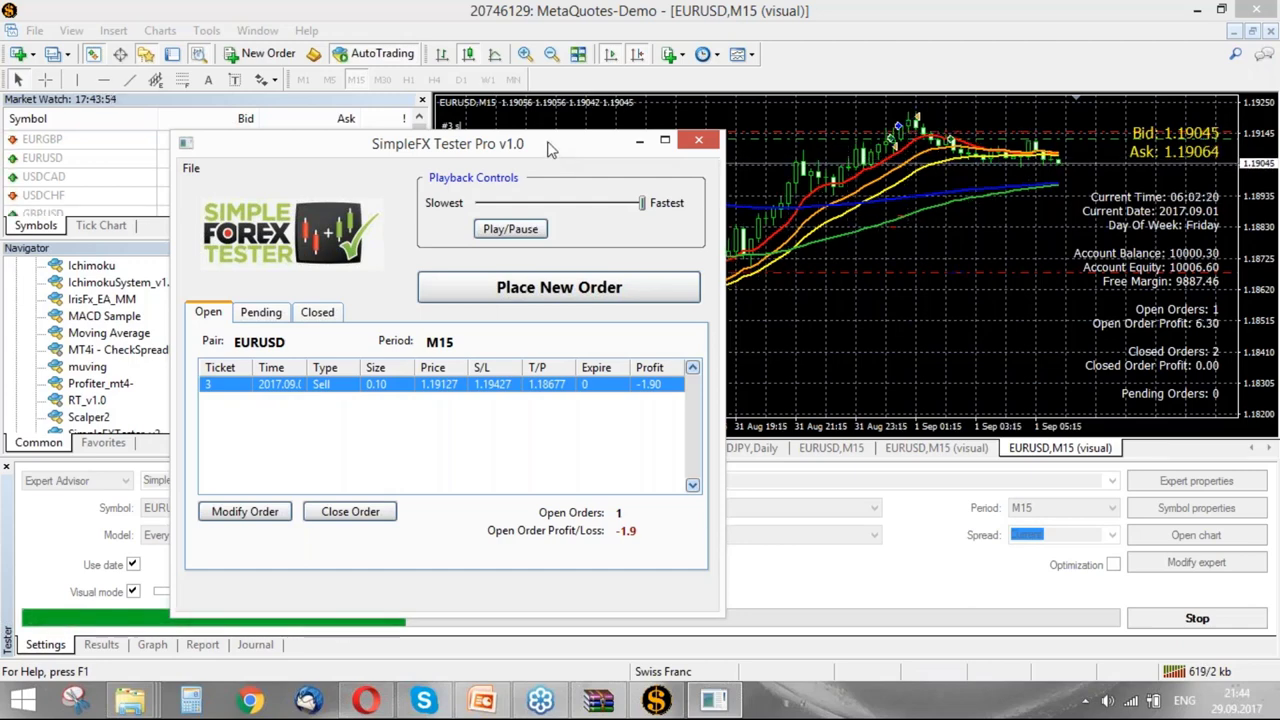
left_click_drag(563, 148, 627, 118)
left_click(575, 205)
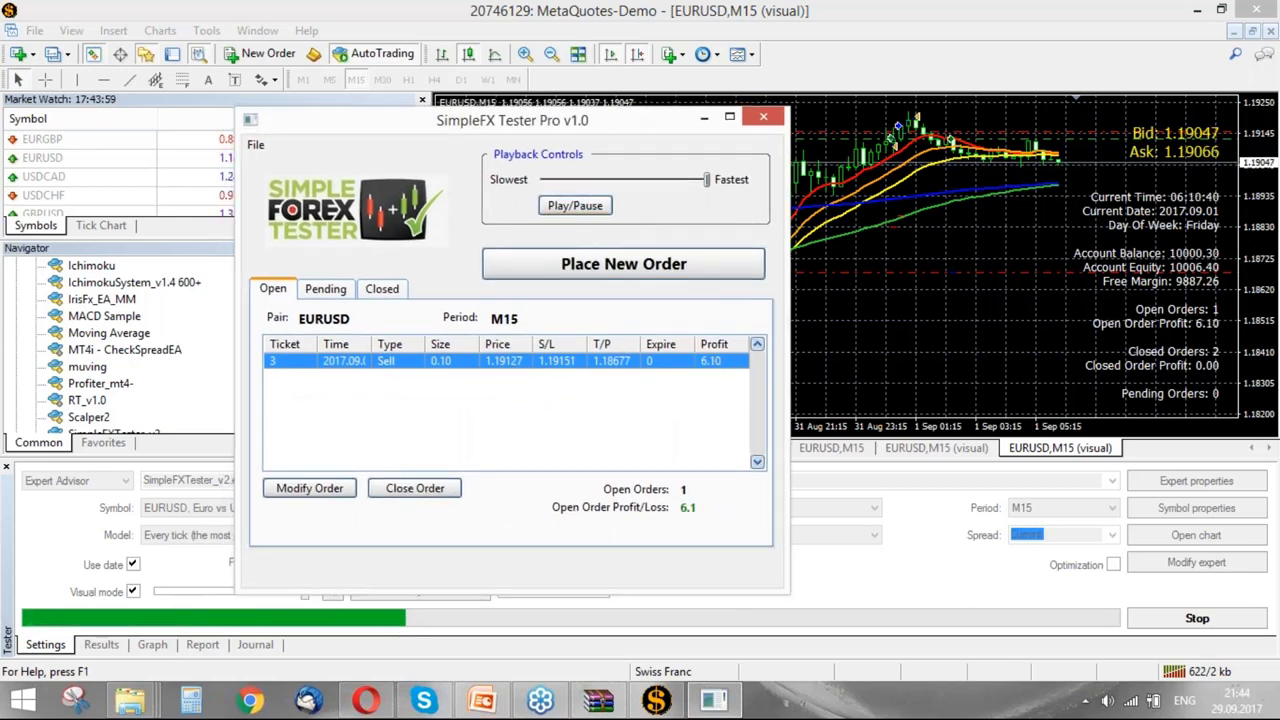
- Close the open EURUSD sell order, resume playback and inspect the closed trade on the visual chart
left_click(414, 488)
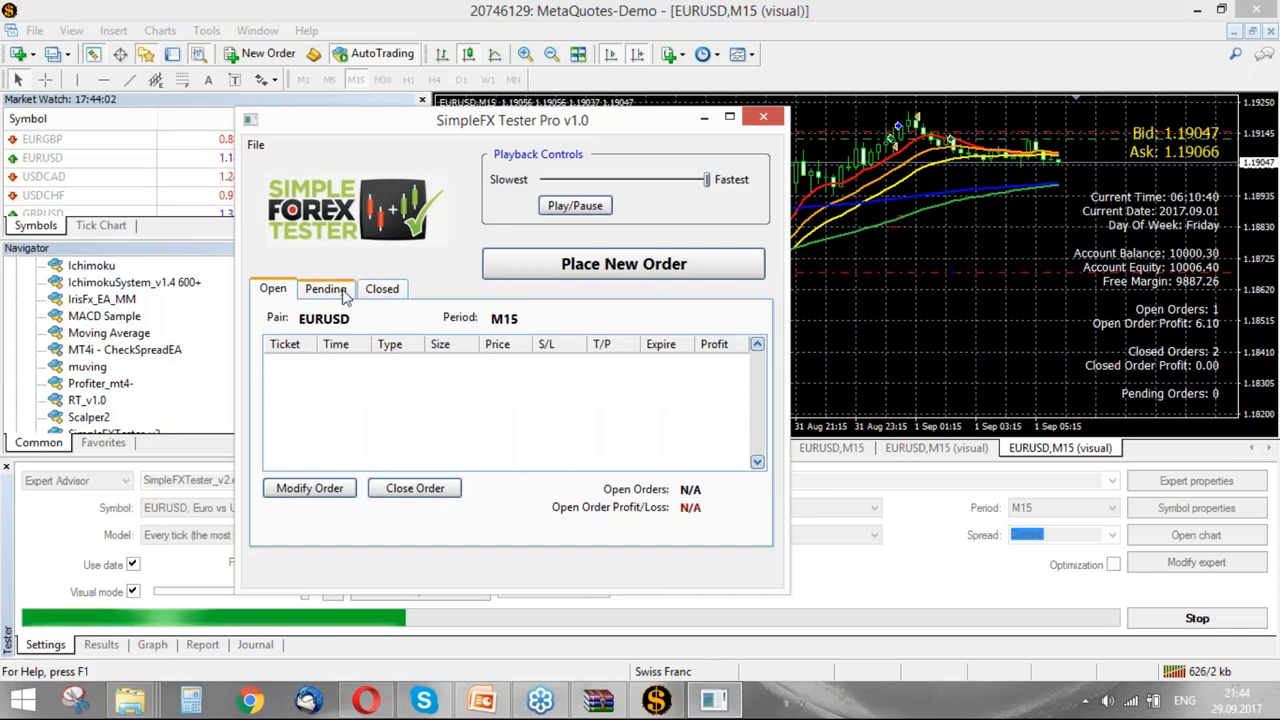
left_click(576, 207)
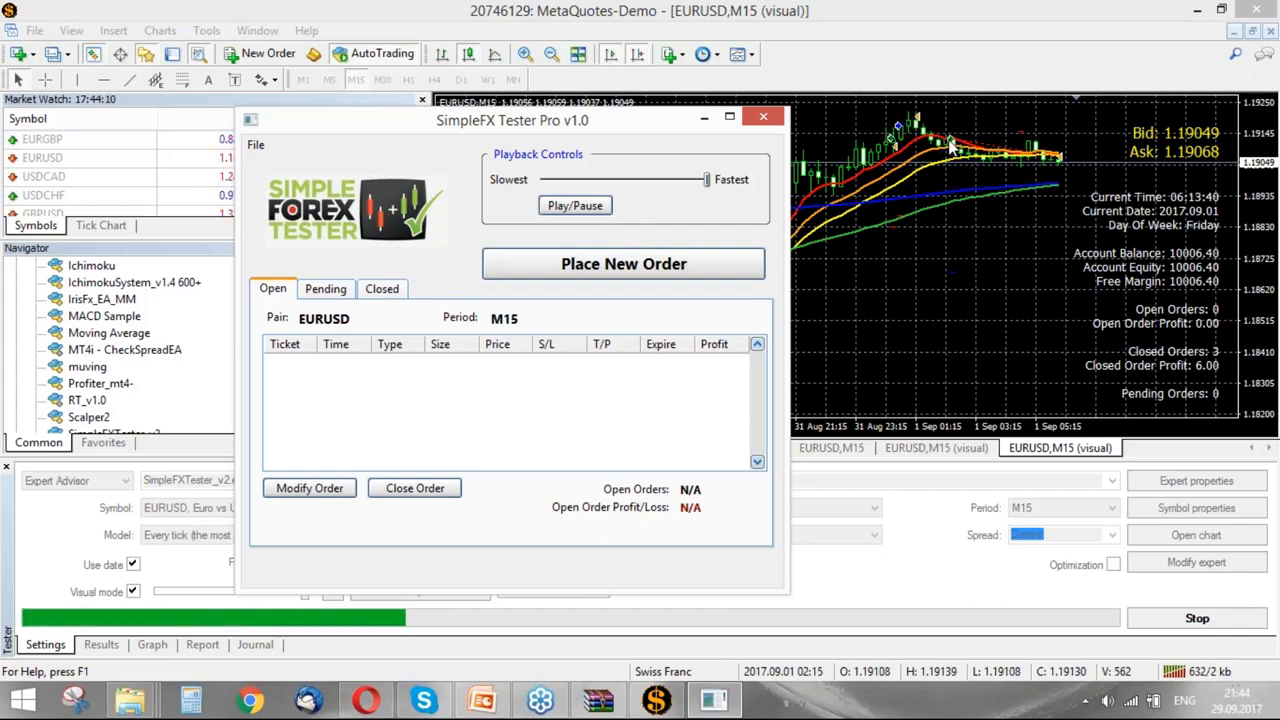
left_click(950, 150)
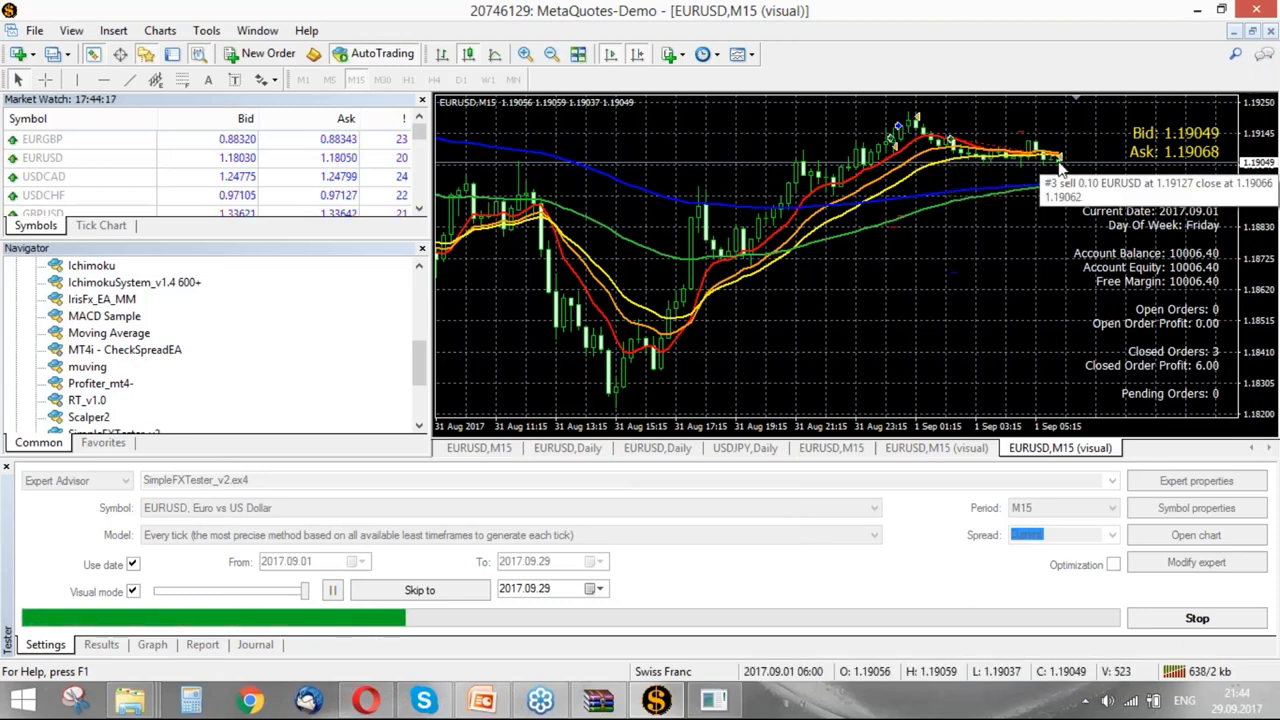
- Buy 0.1 lots of EURUSD with the comment "not correct setup", a 30-pip stop loss, 45-pip take profit, 10-pip trailing stop and 15-pip breakeven
left_click(713, 702)
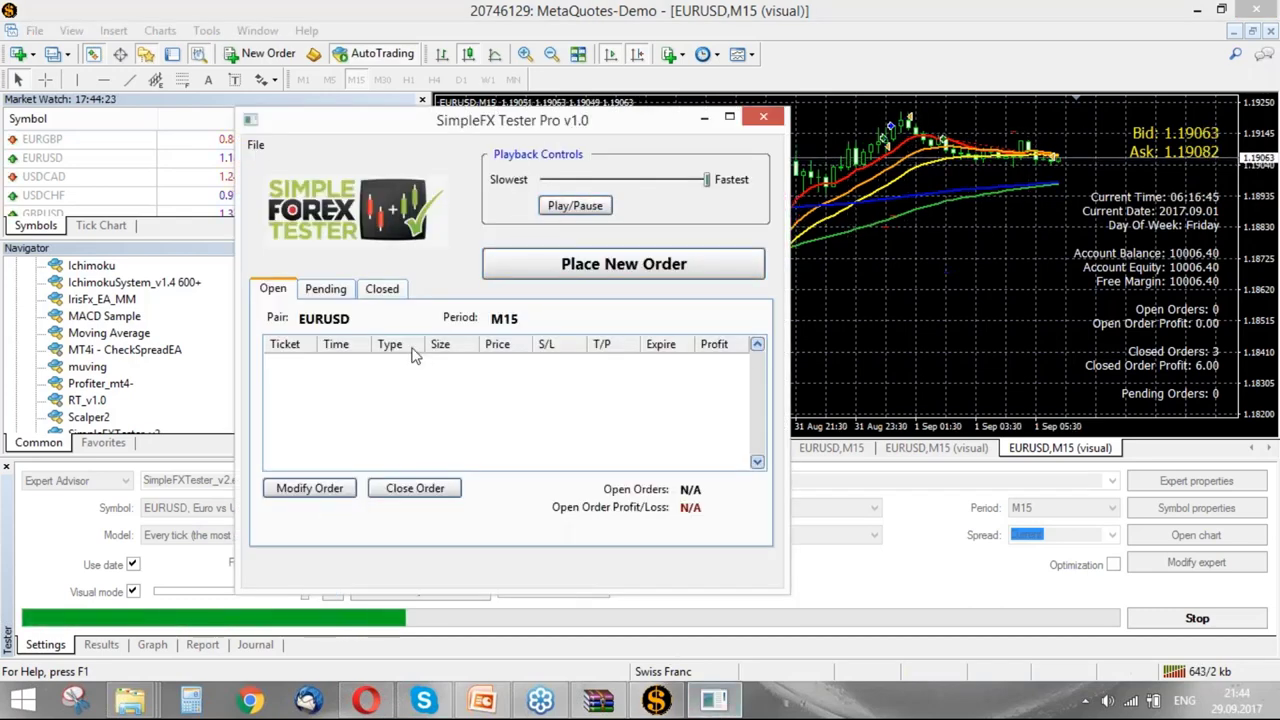
left_click(575, 265)
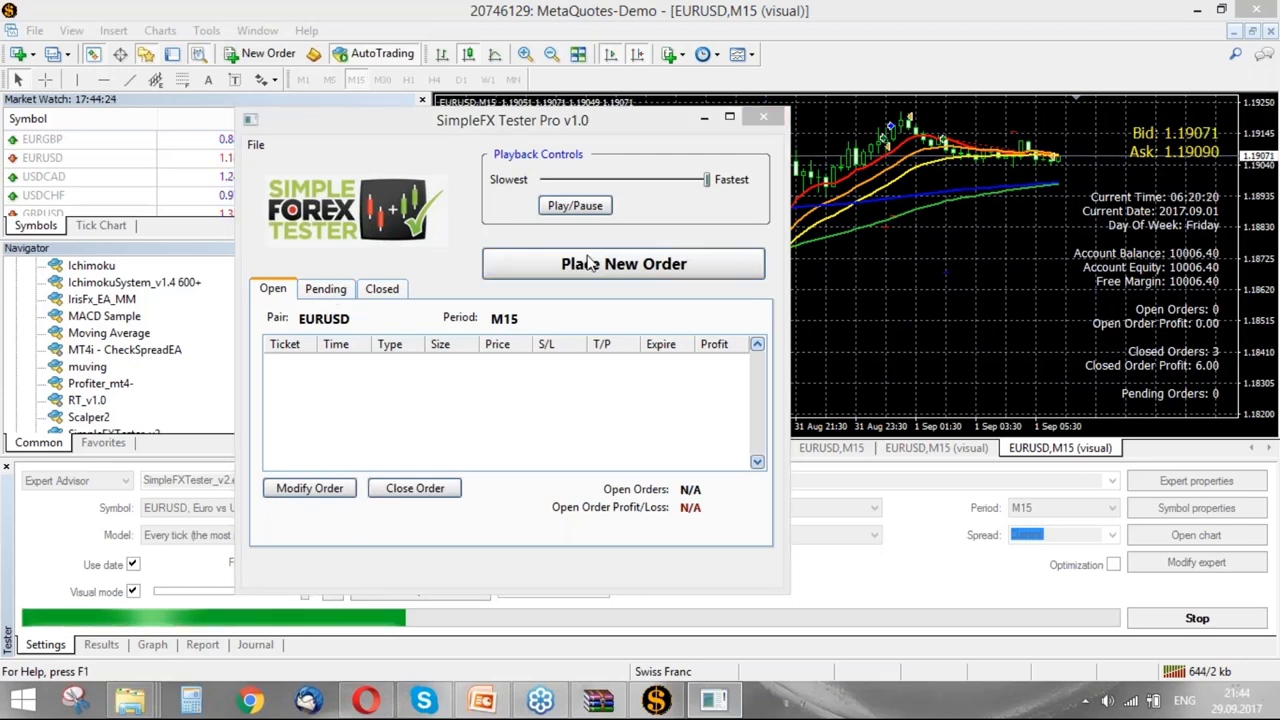
left_click(450, 276)
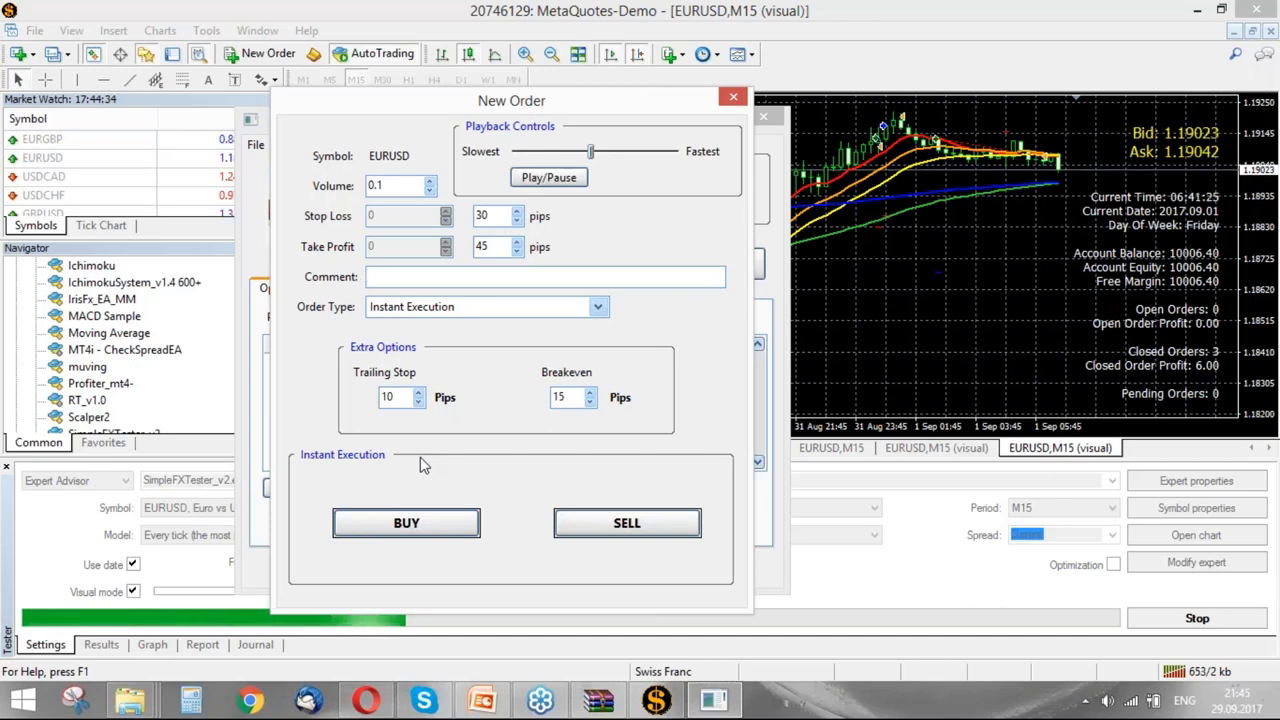
type("&&")
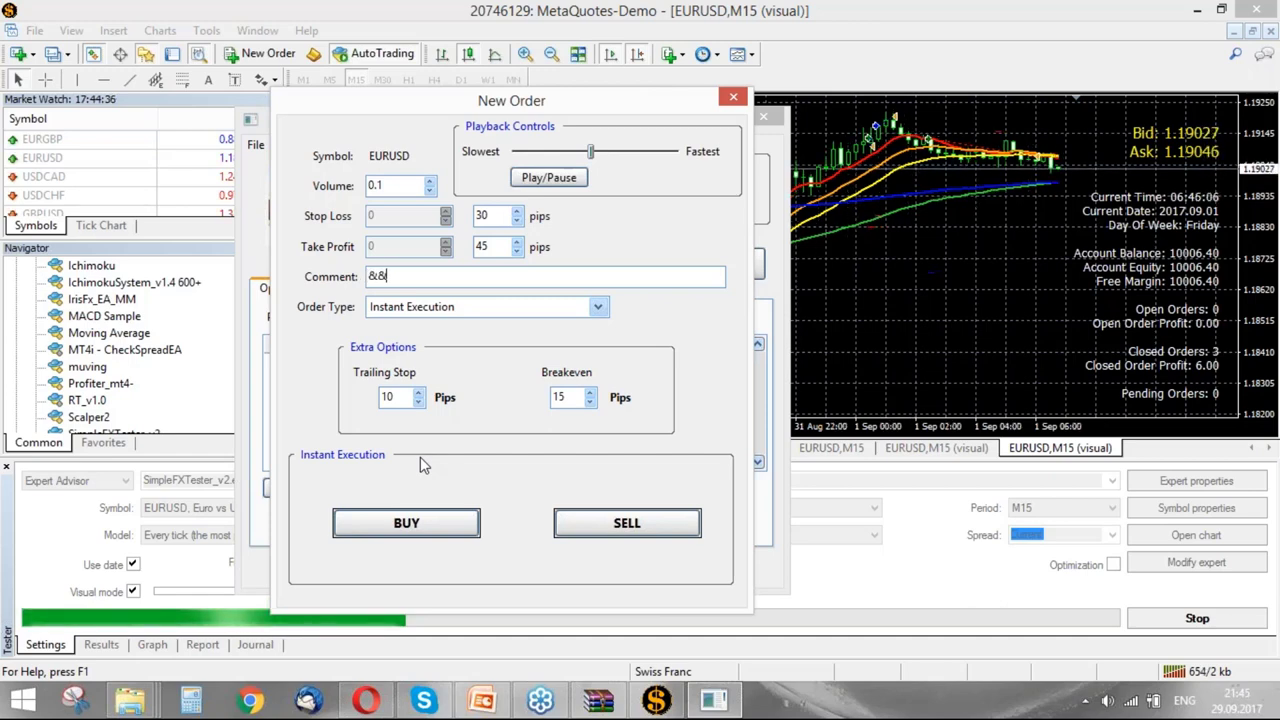
key("BackSpace")
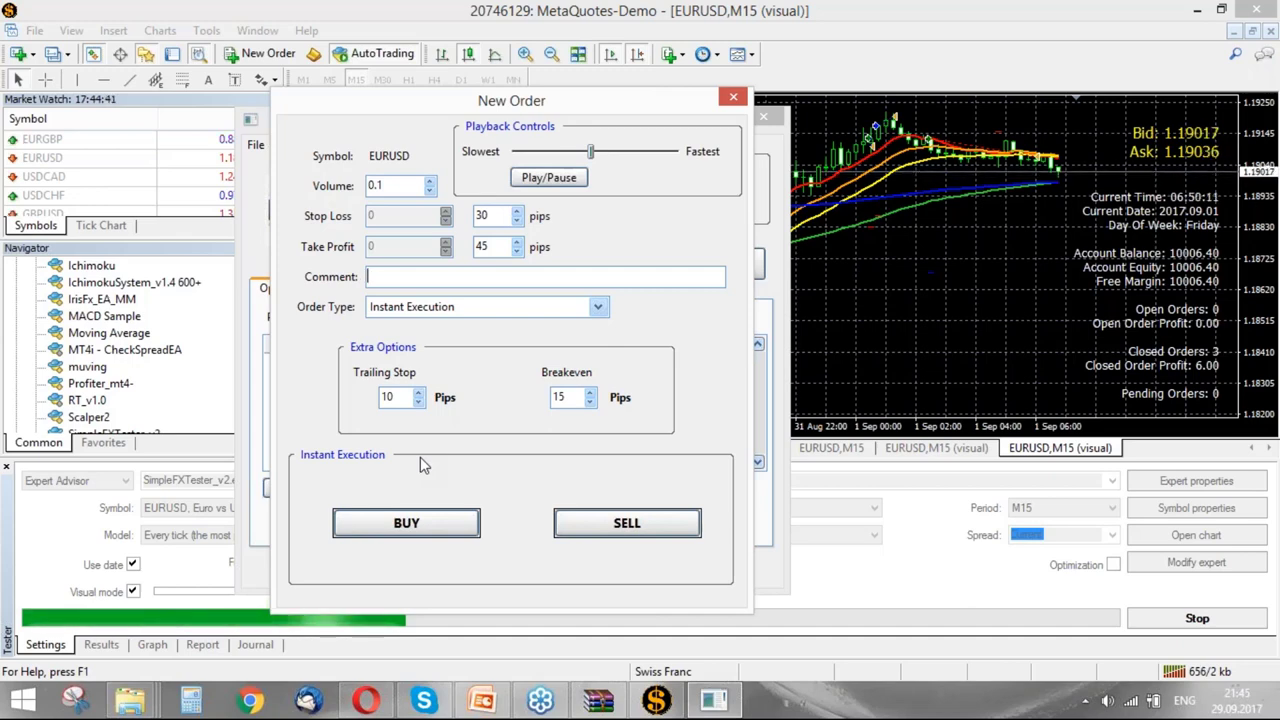
type("r")
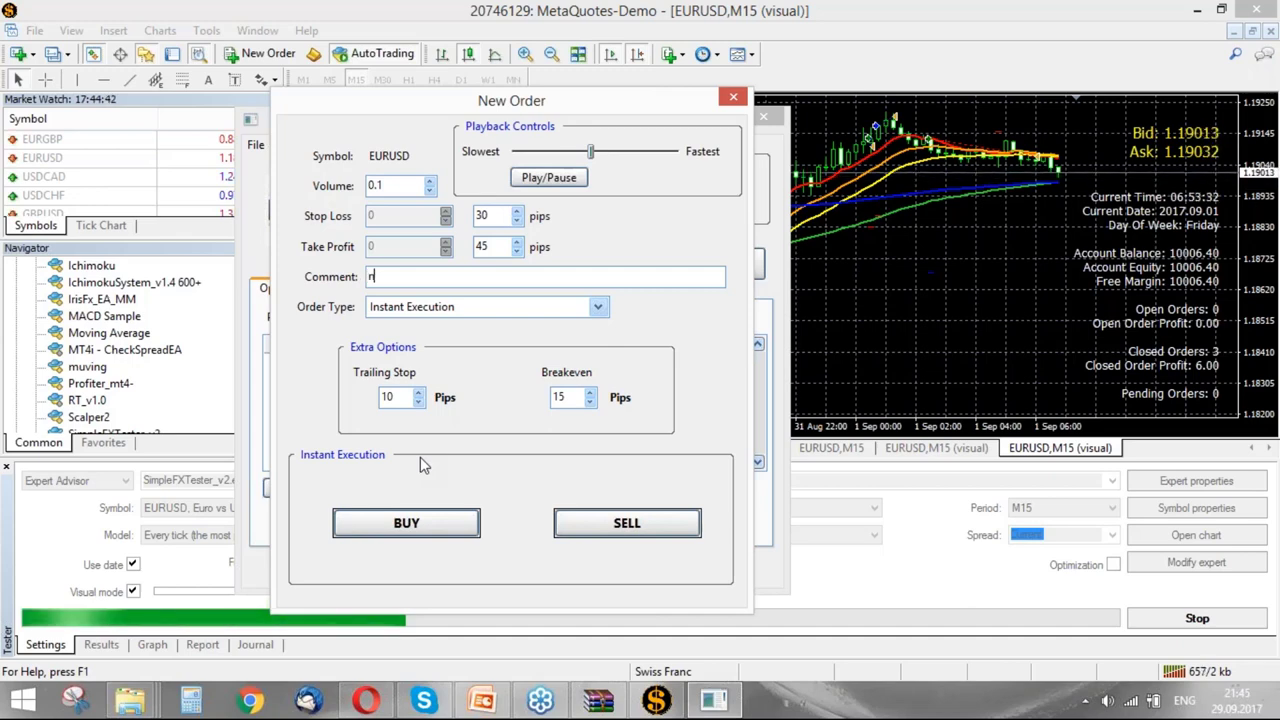
type("ot corre")
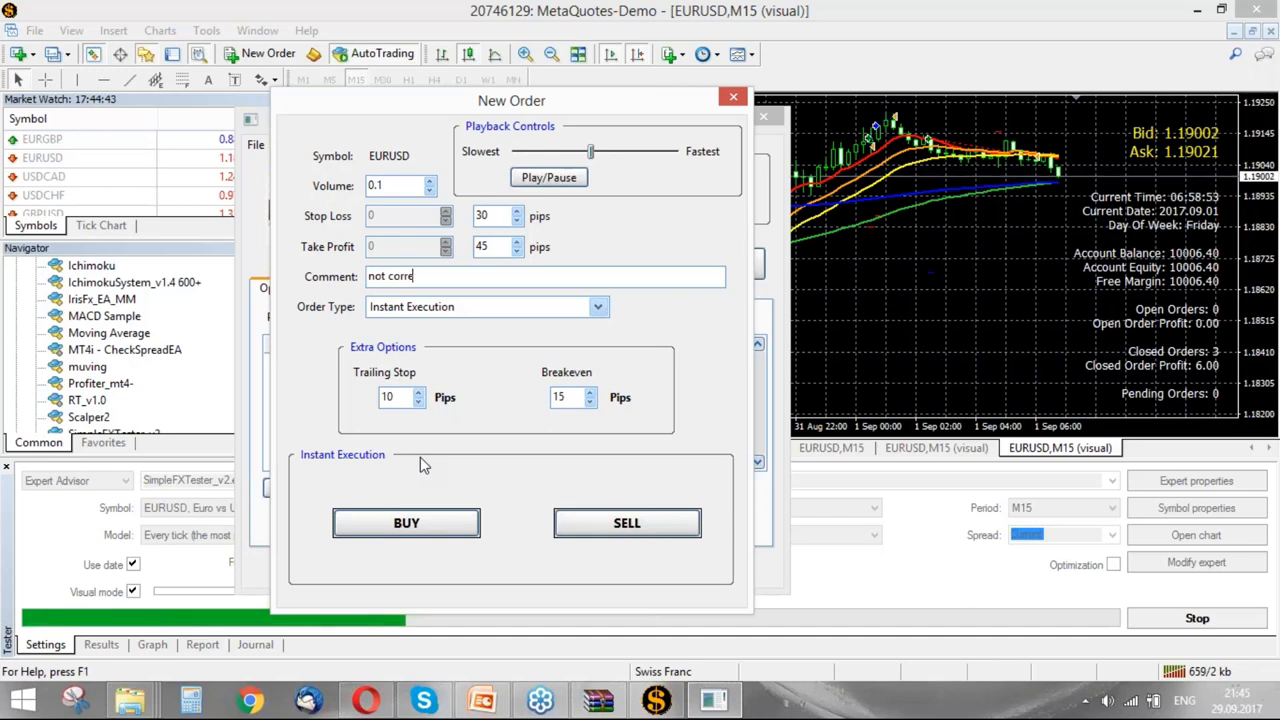
type("ct setup")
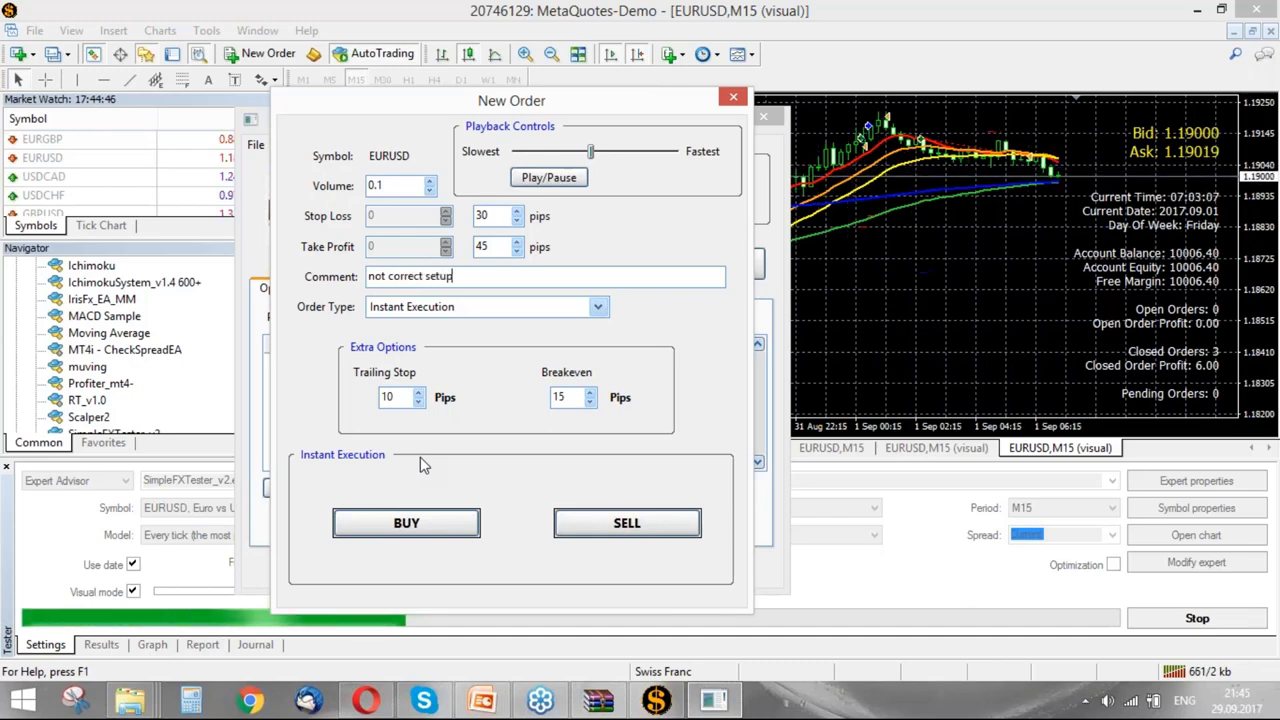
left_click(424, 521)
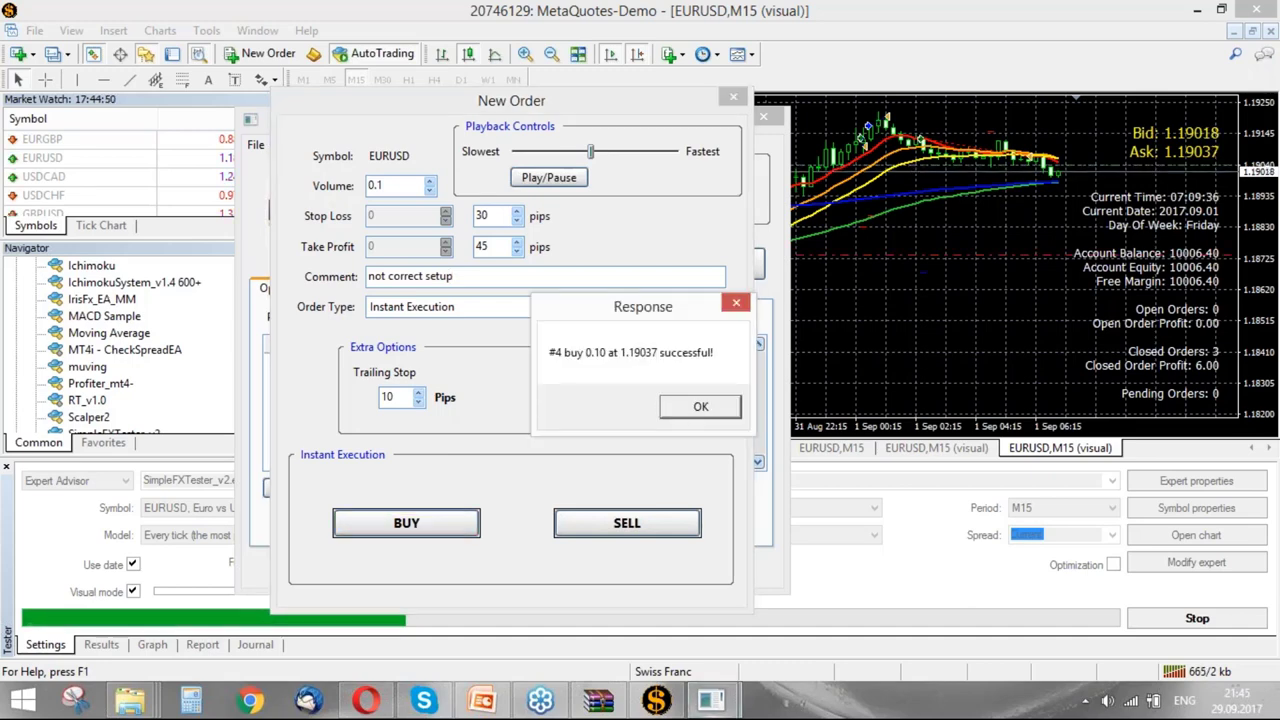
left_click(673, 405)
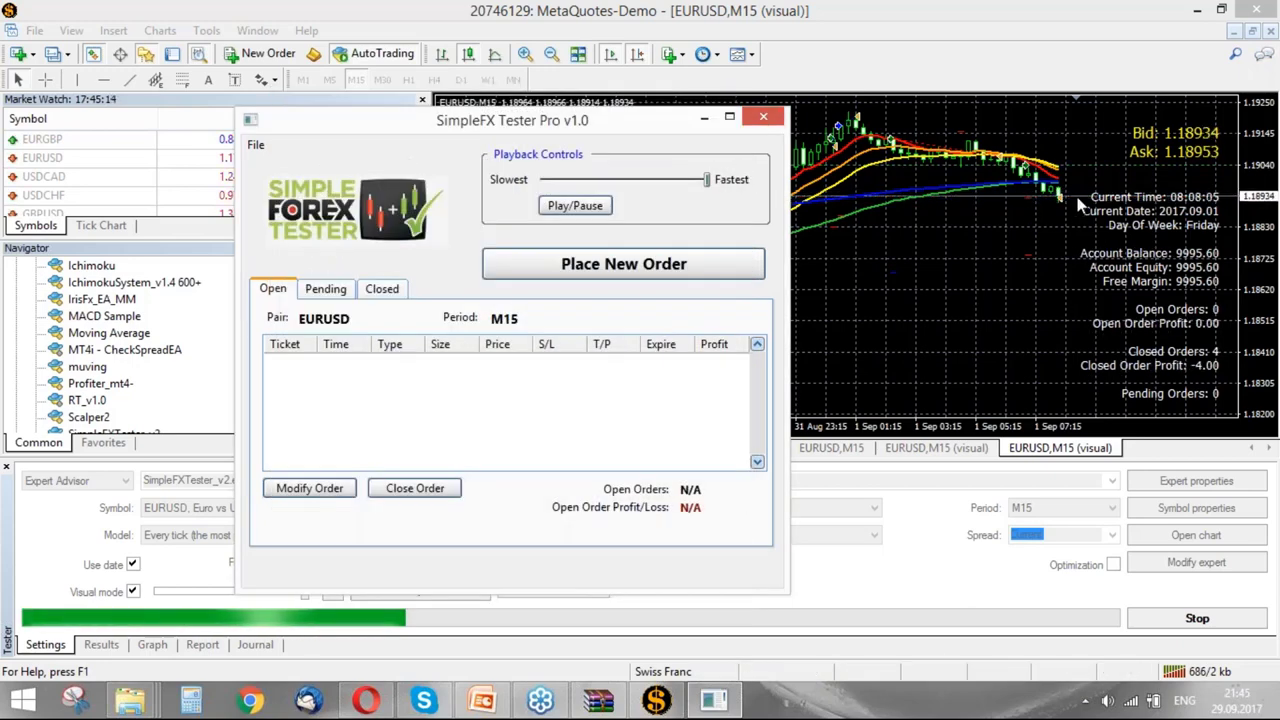
- Review the closed orders in SimpleFX Tester Pro and highlight the last buy trade
left_click(326, 289)
left_click(383, 289)
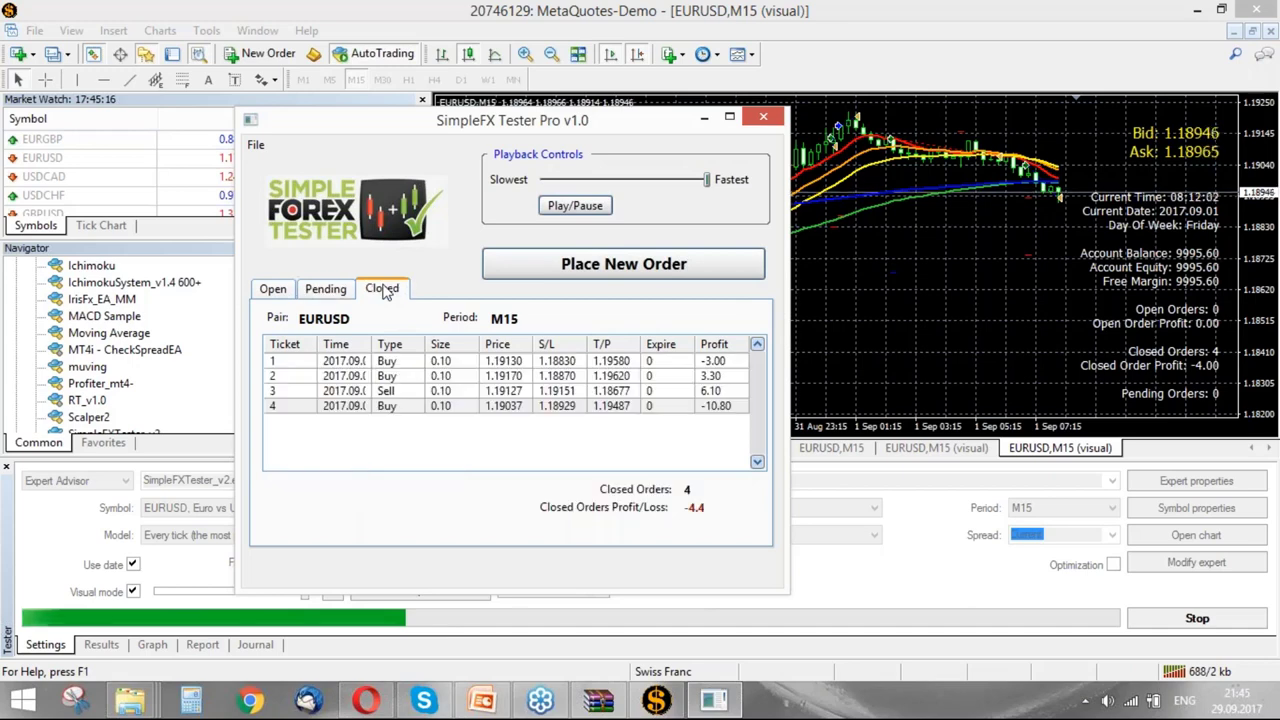
left_click(607, 407)
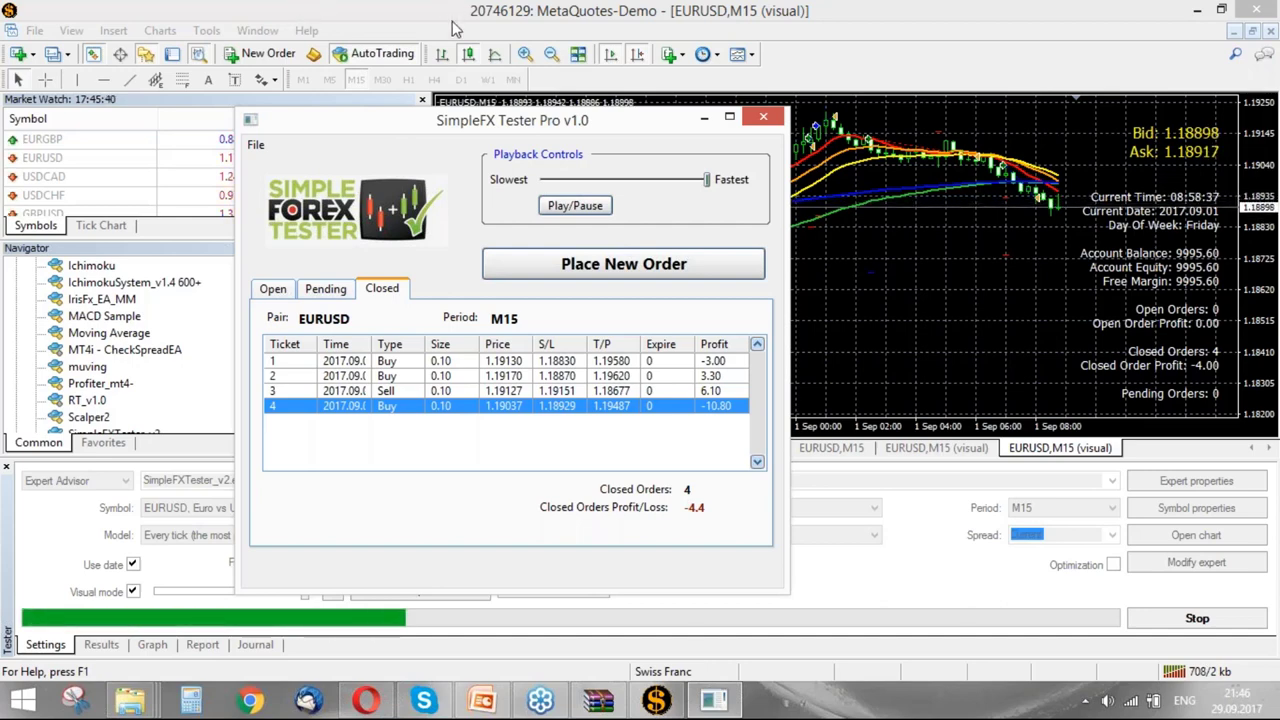
- Switch to the Manual Backtest.pptx presentation in PowerPoint and start the slide show from slide 12
mouse_move(484, 703)
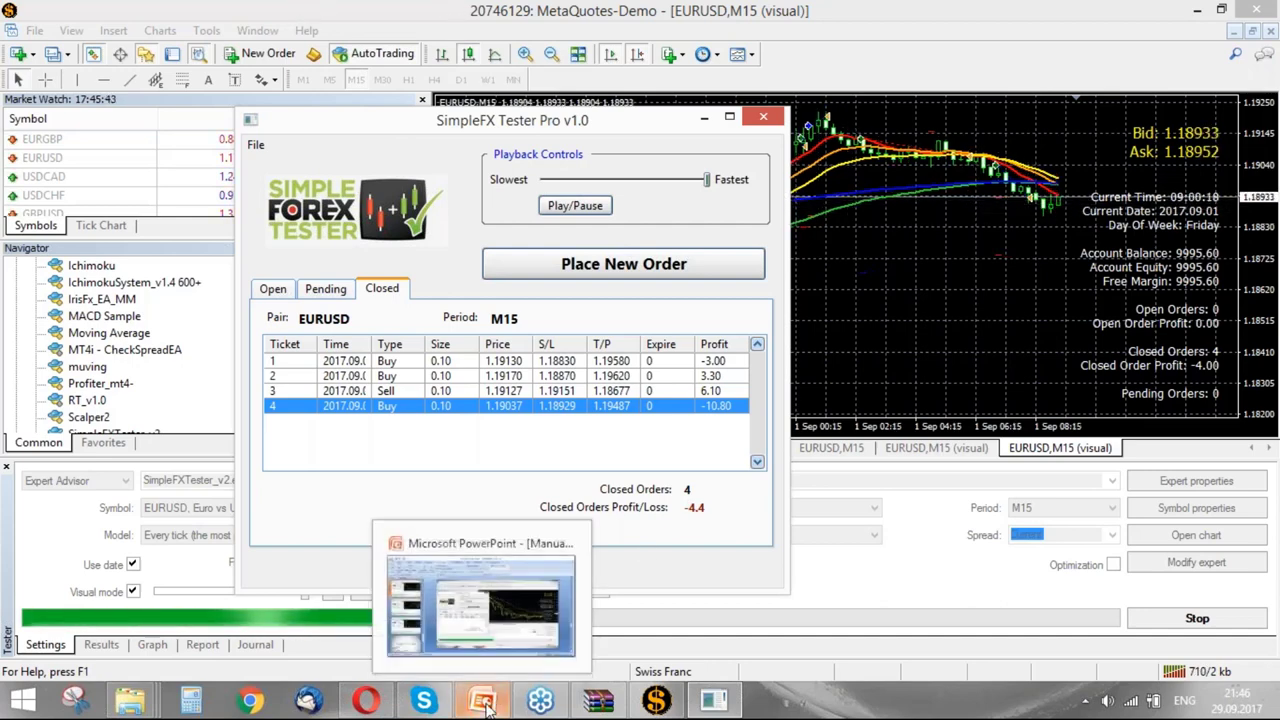
left_click(484, 703)
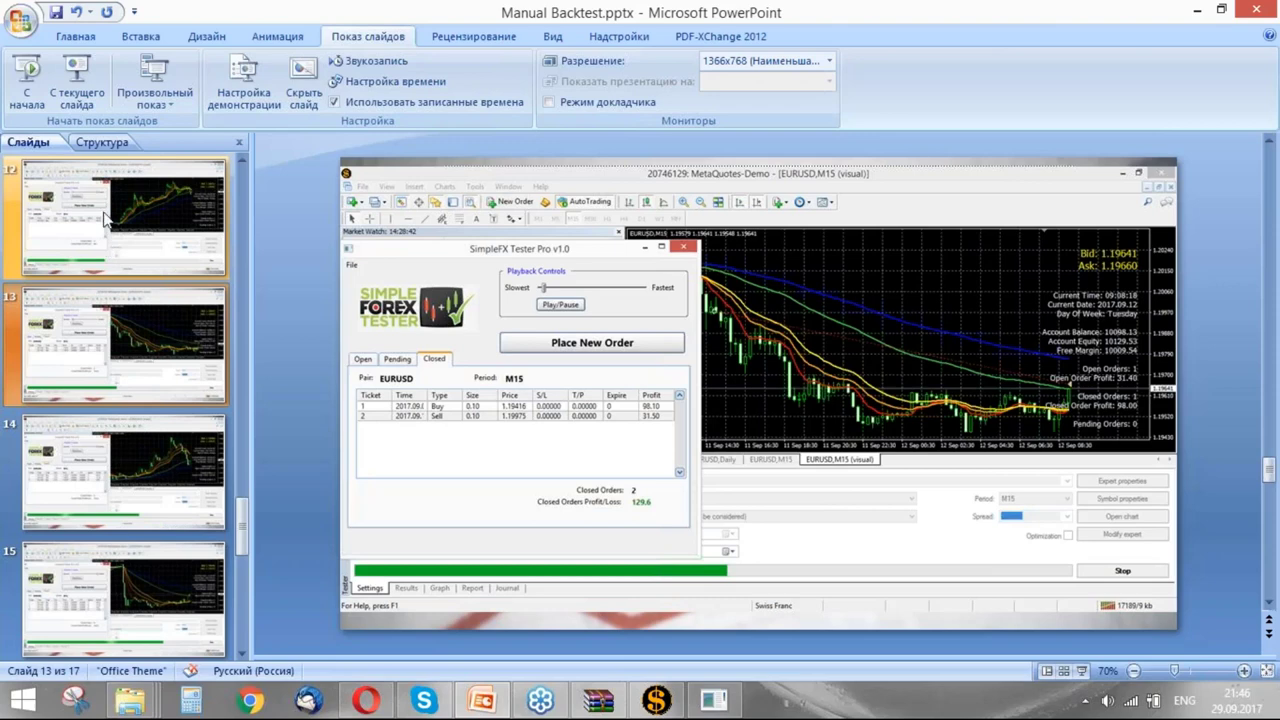
scroll(105, 240, "up", 2)
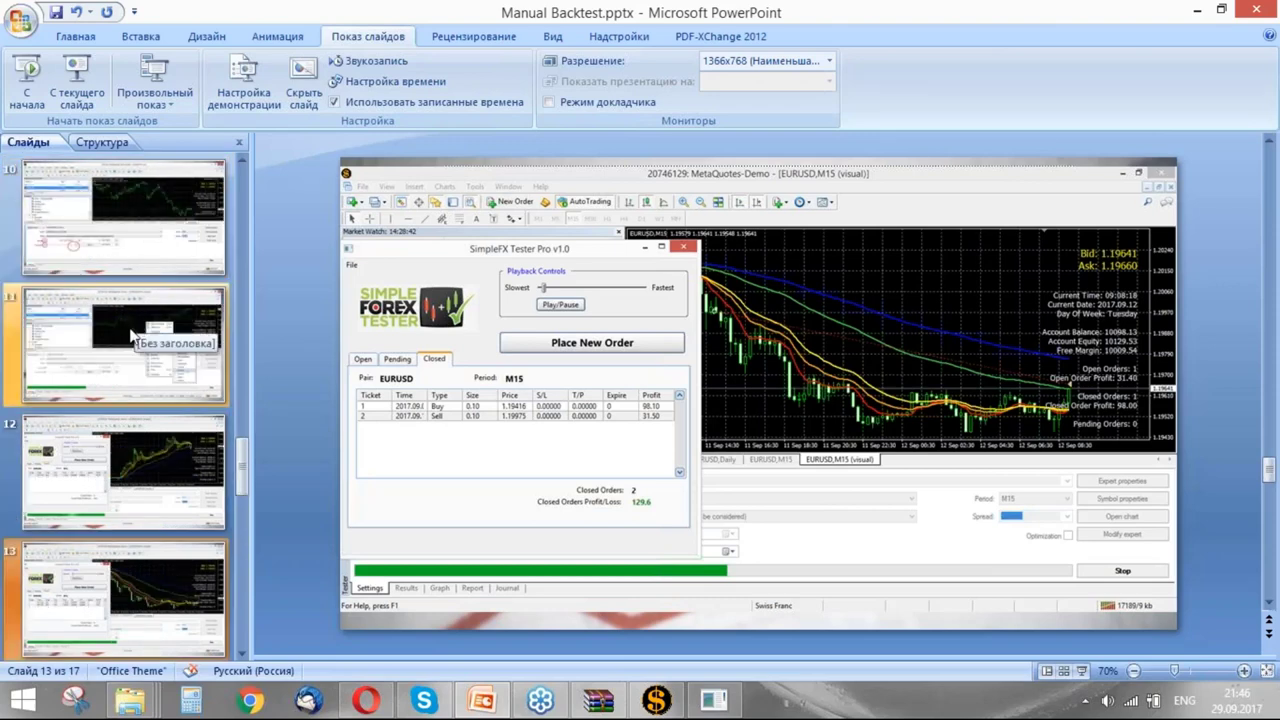
left_click(106, 424)
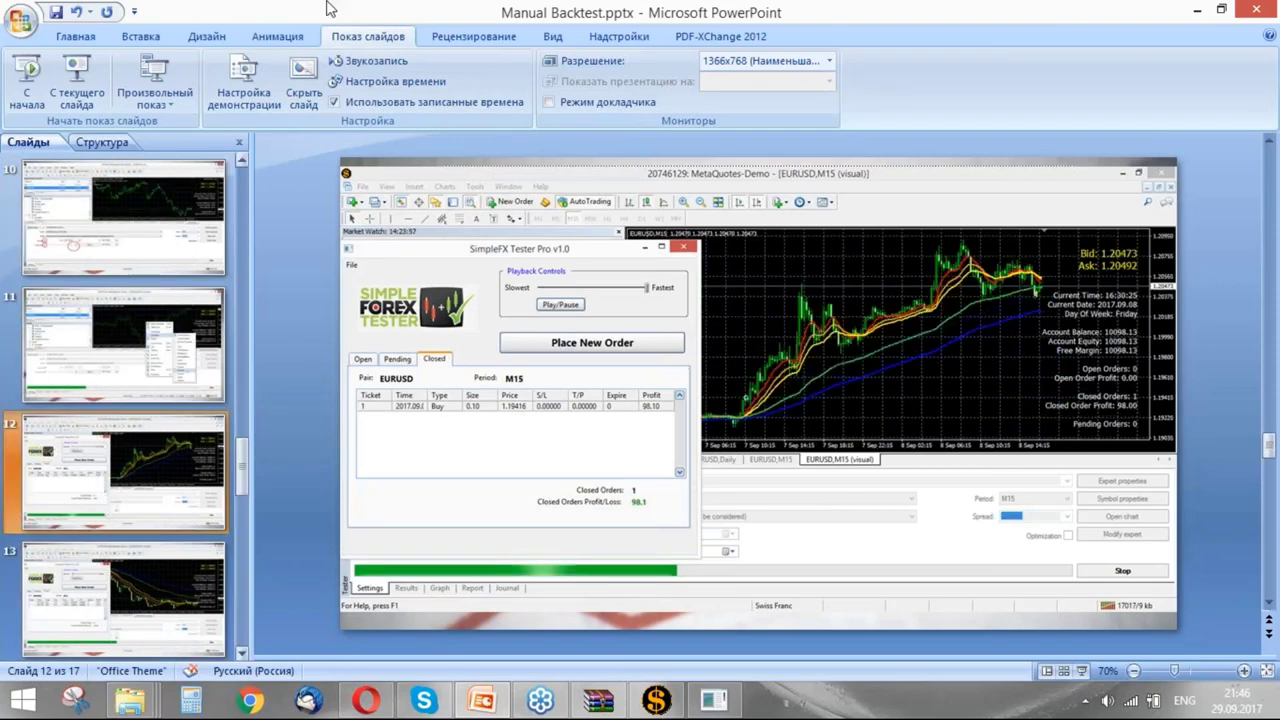
left_click(77, 82)
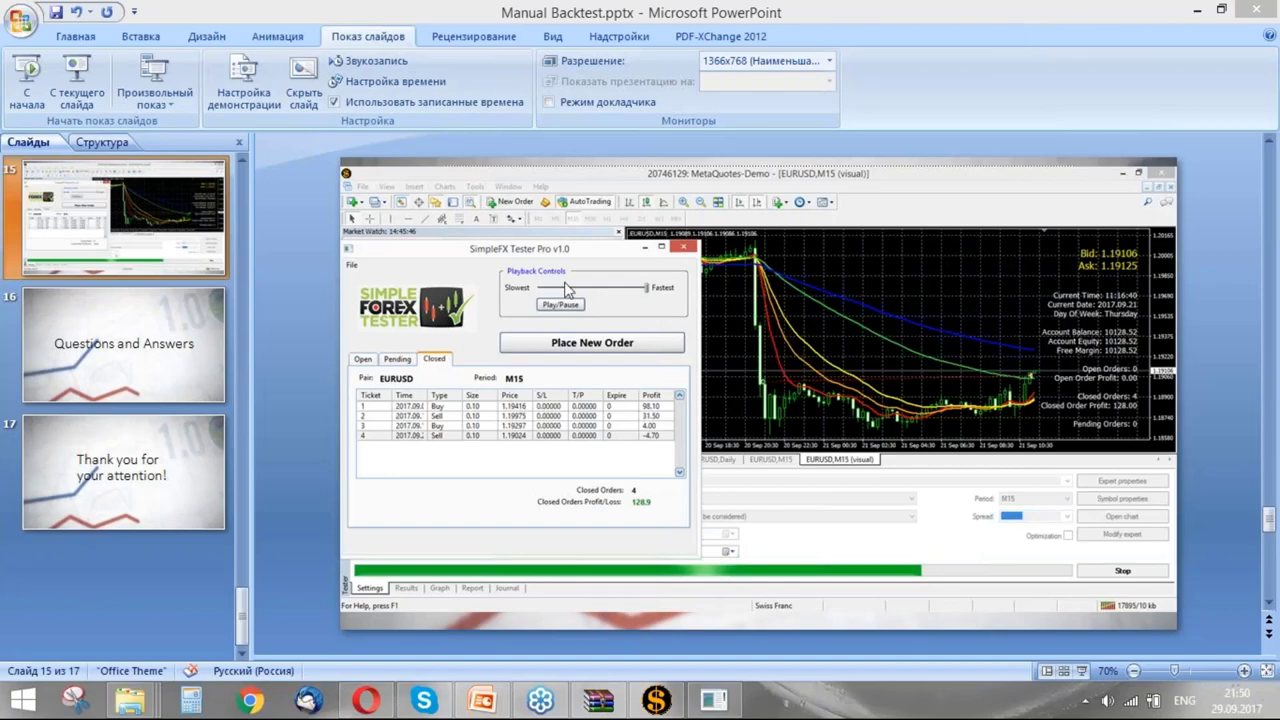
- Return to MetaTrader 4, stop the backtest, and close the SimpleFX Tester Pro window and both EURUSD visual charts
left_click(662, 702)
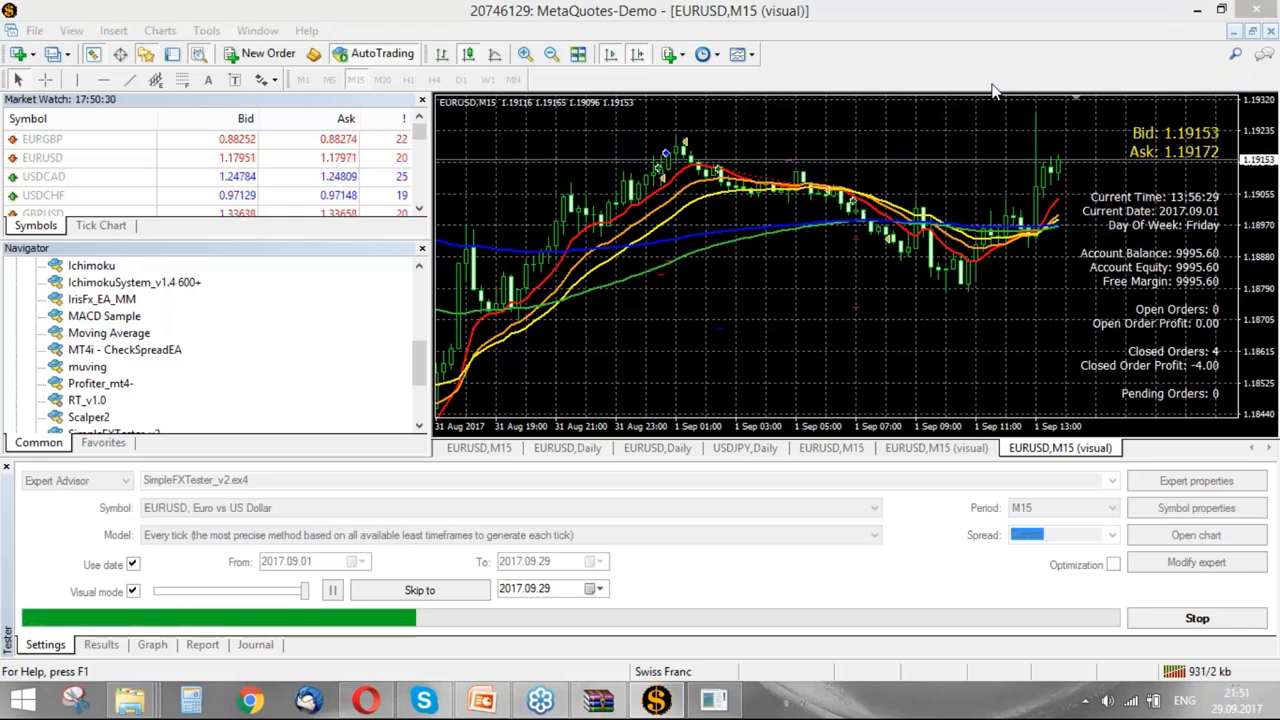
left_click(1197, 619)
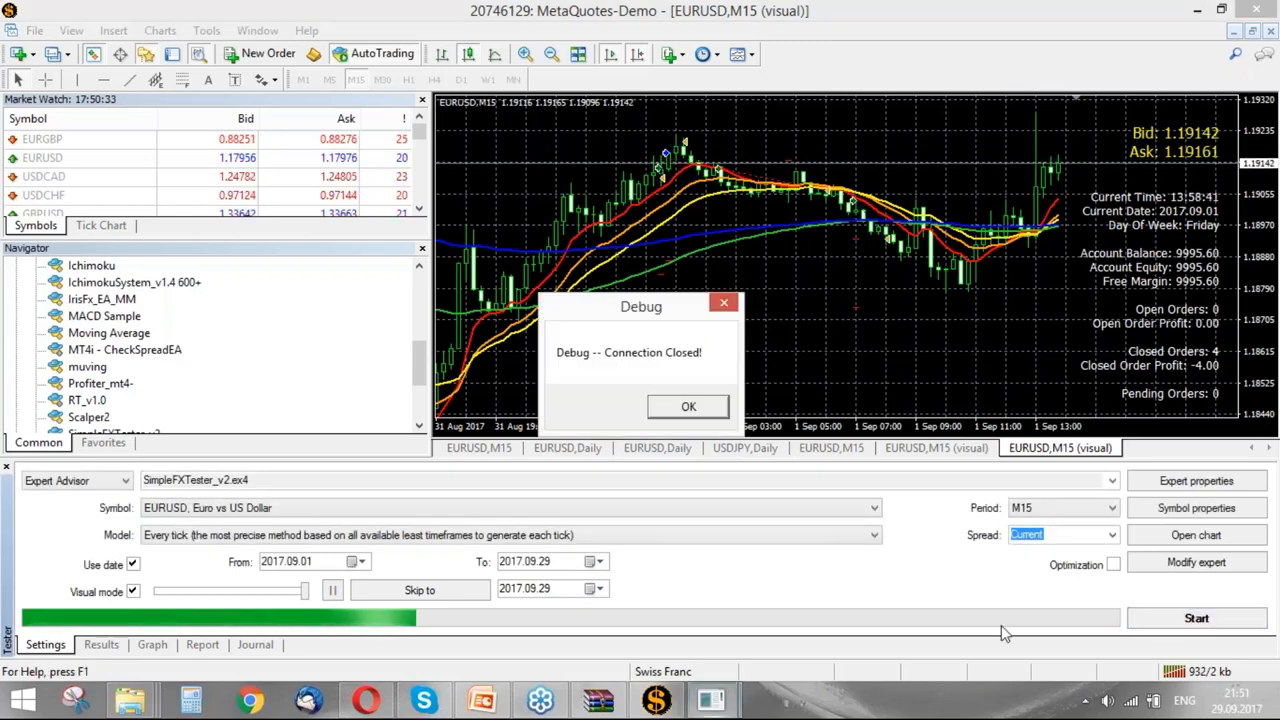
left_click(680, 410)
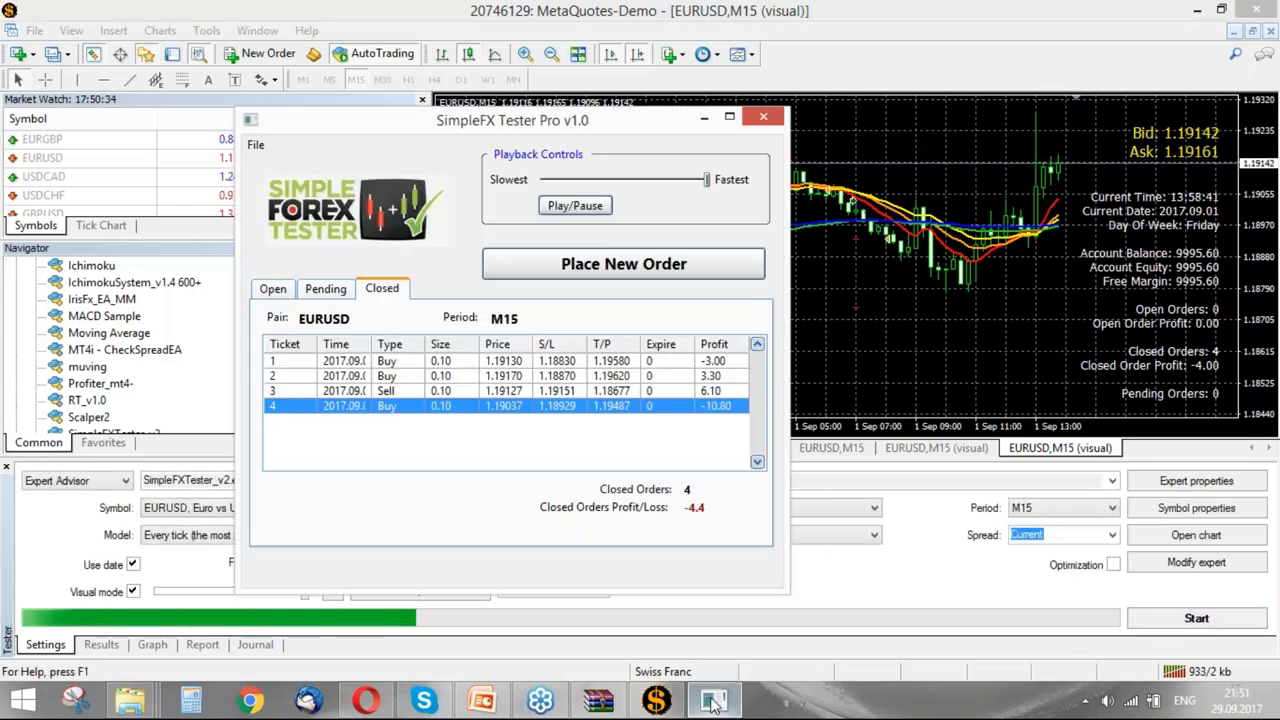
left_click(765, 120)
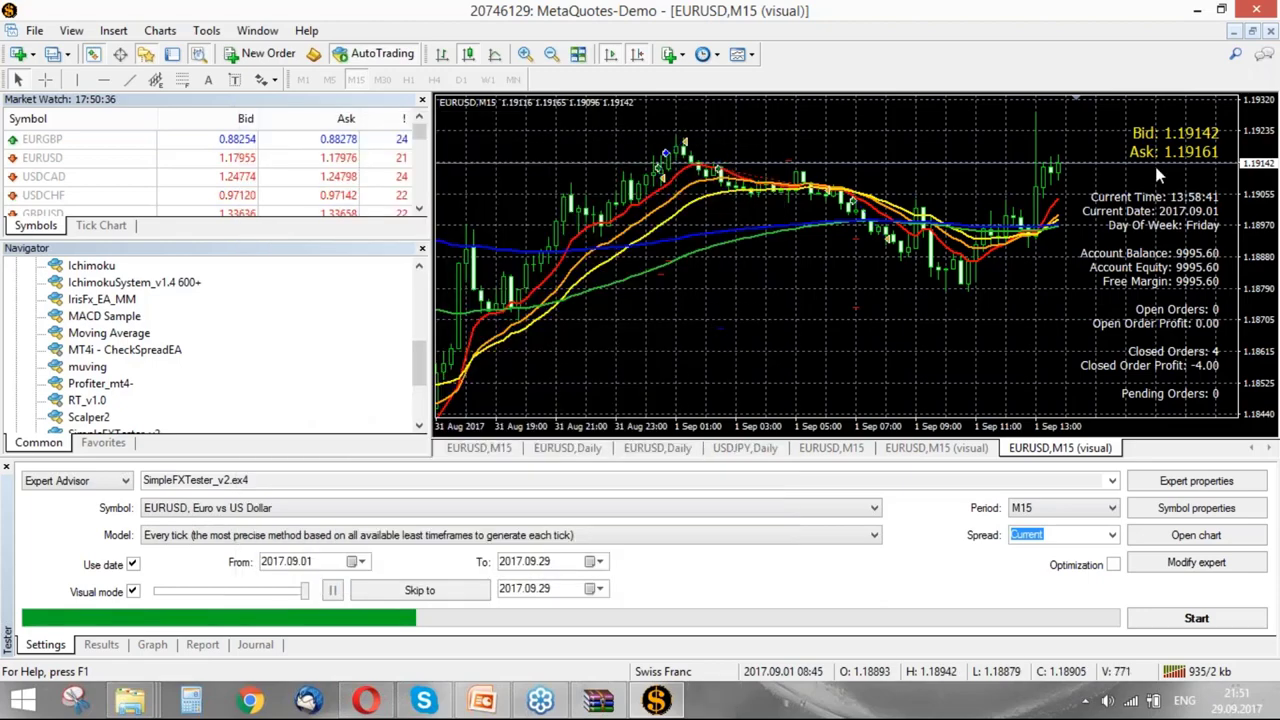
left_click(1270, 34)
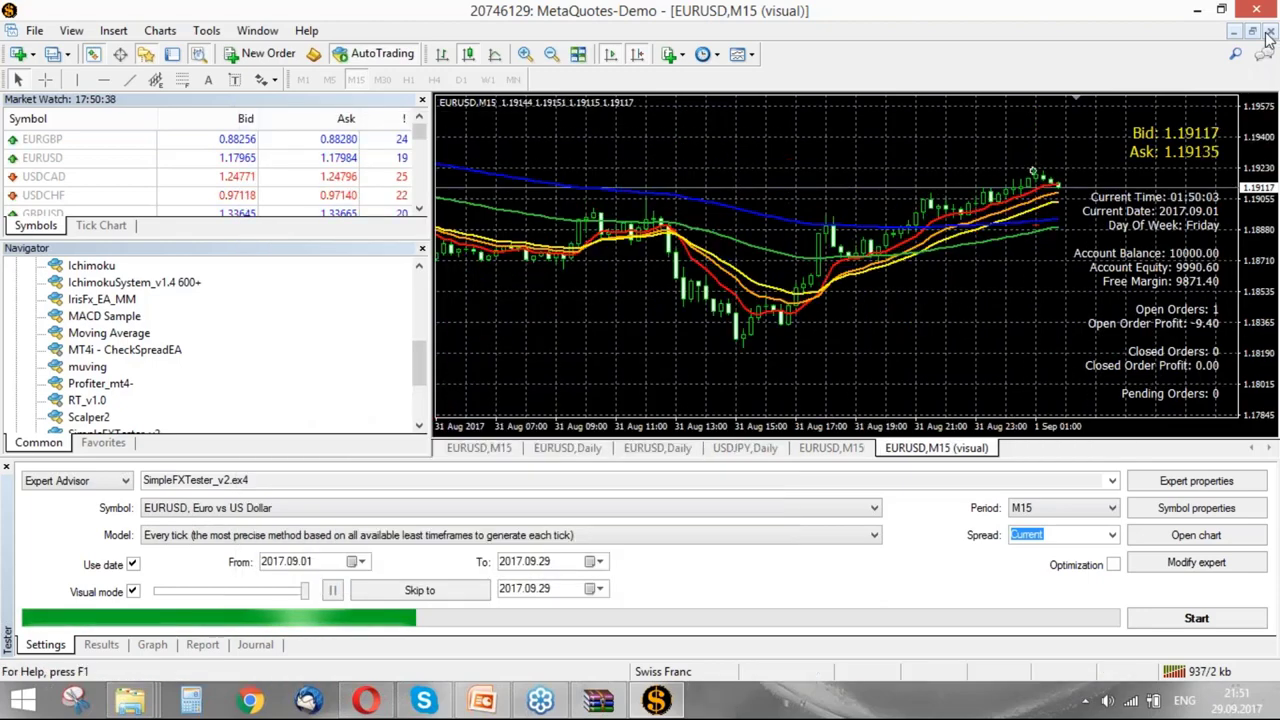
left_click(1270, 34)
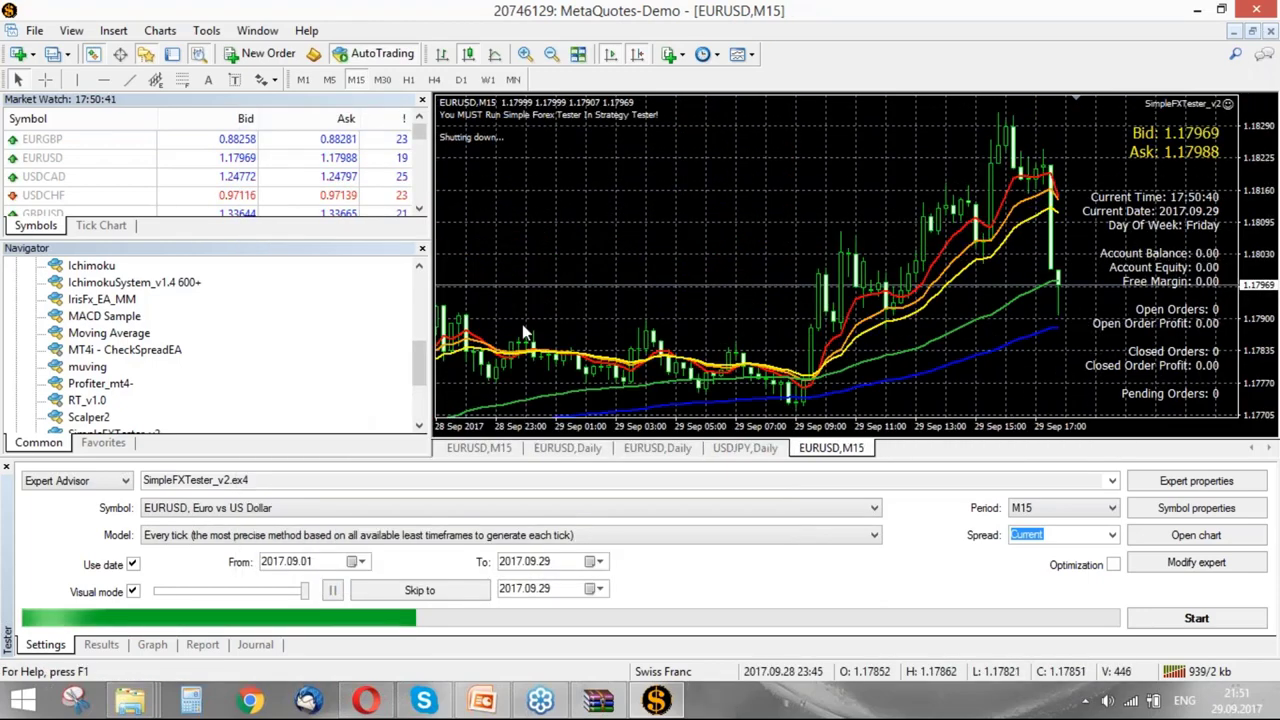
- Set the strategy tester's model to Control points
left_click(178, 537)
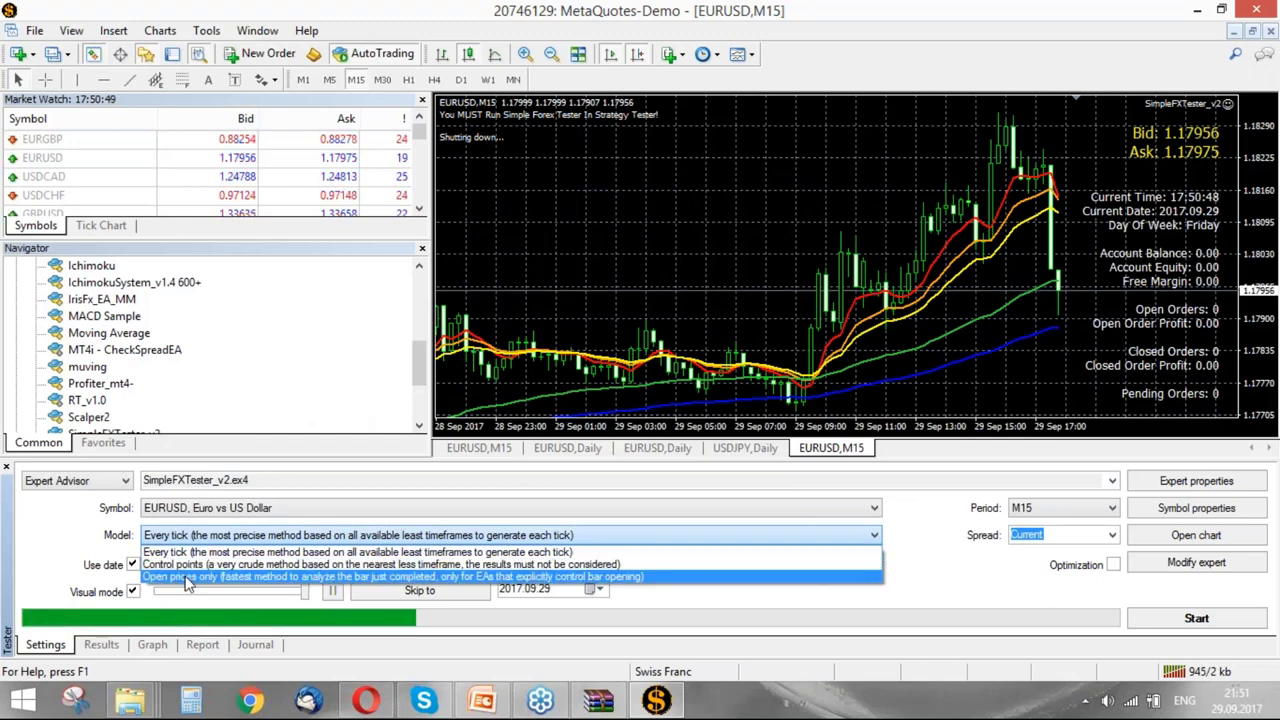
left_click(185, 566)
left_click(182, 566)
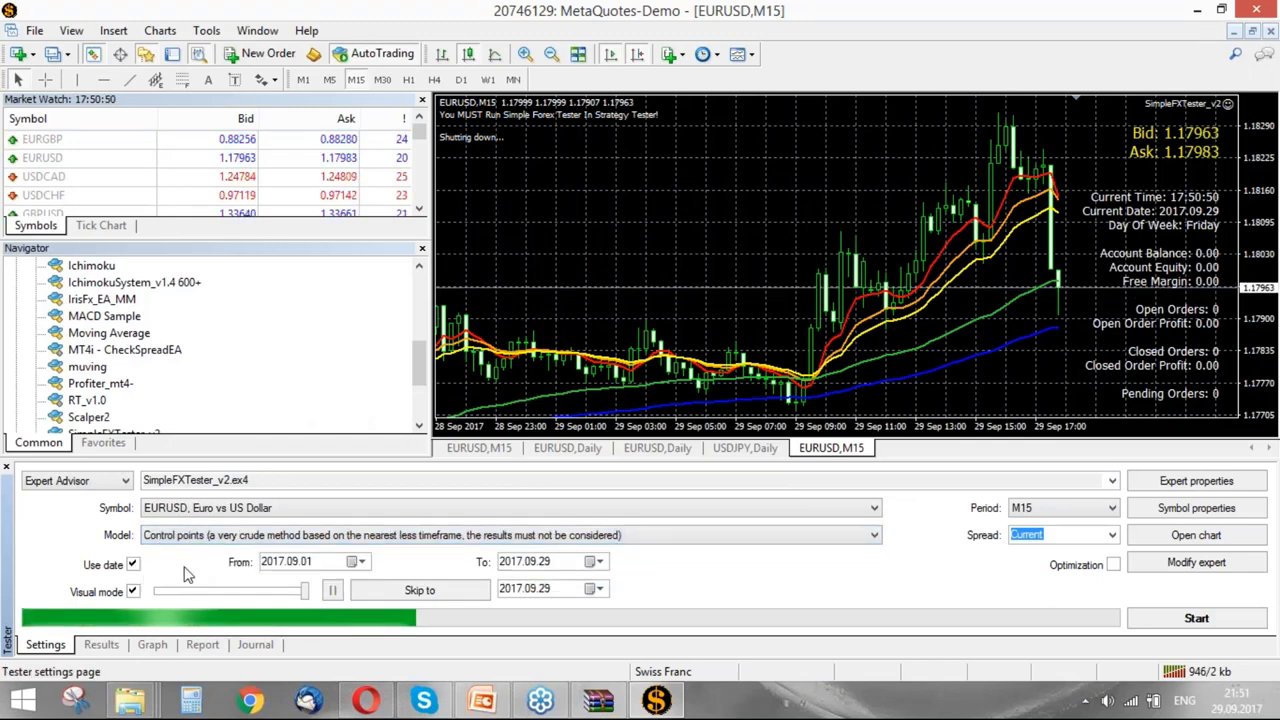
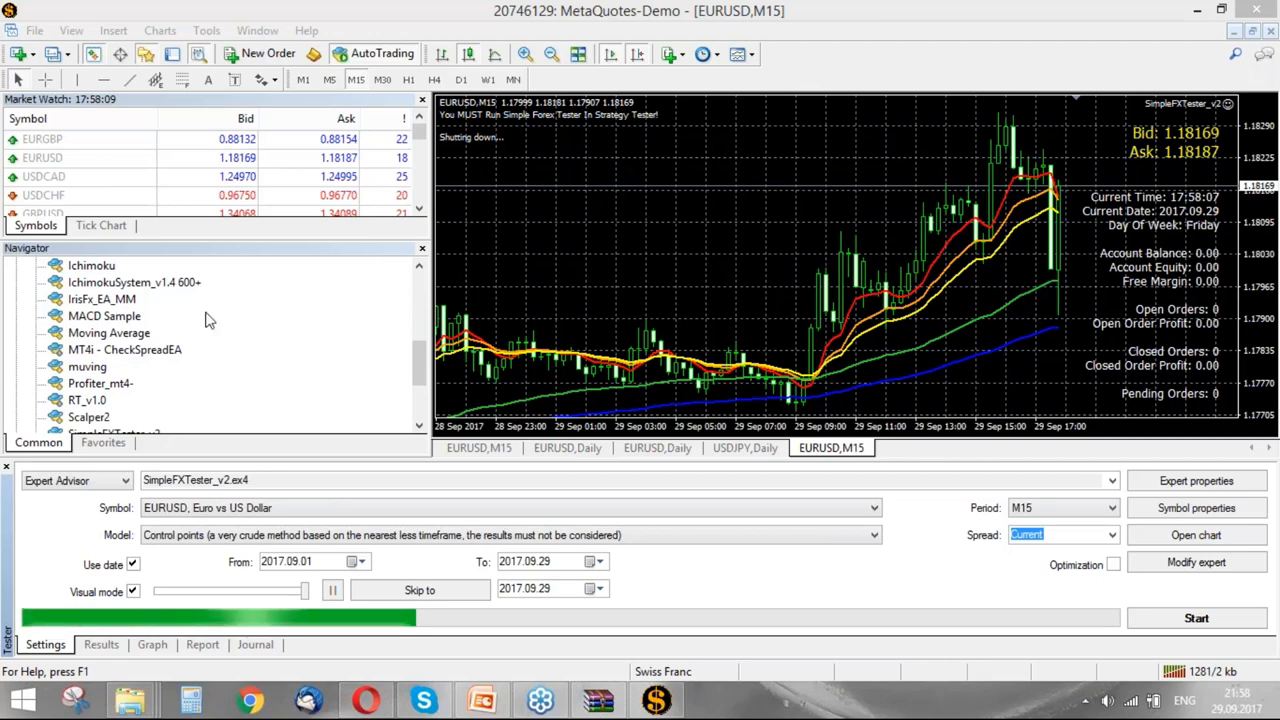
- Open a GBPUSD chart from the Market Watch list and set its timeframe to M15
left_click(88, 160)
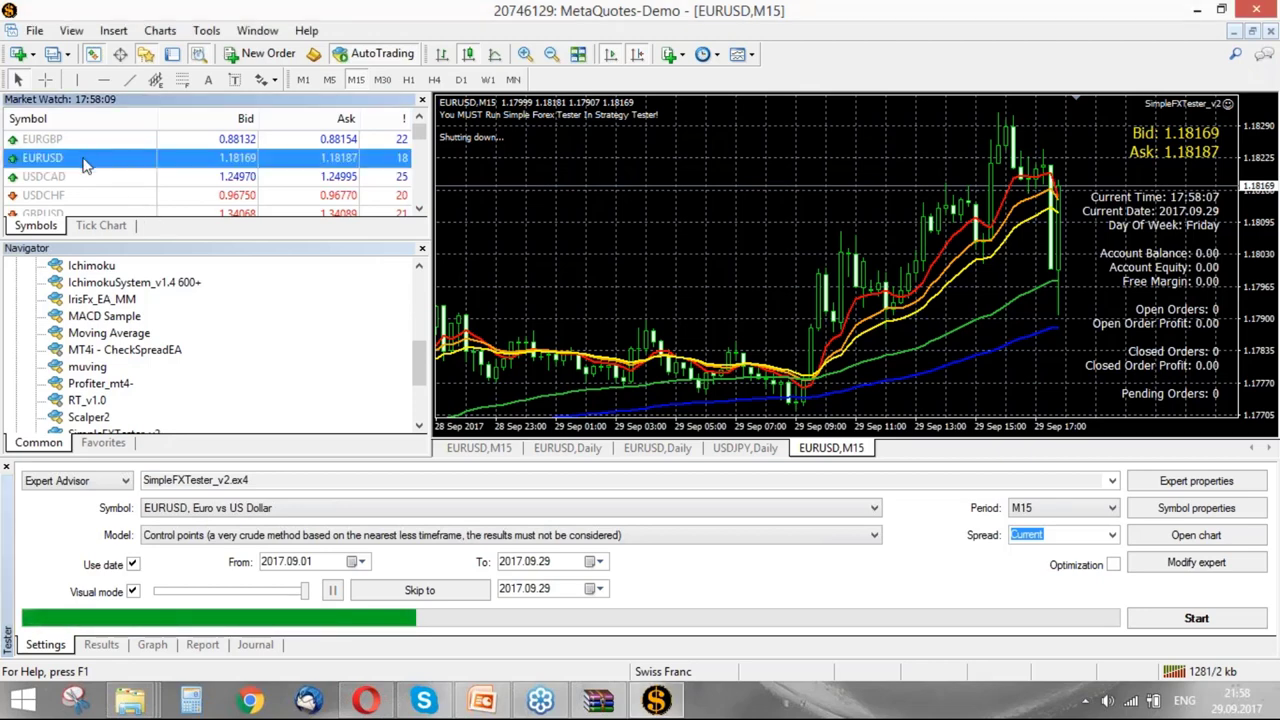
left_click(50, 212)
right_click(48, 212)
left_click(110, 244)
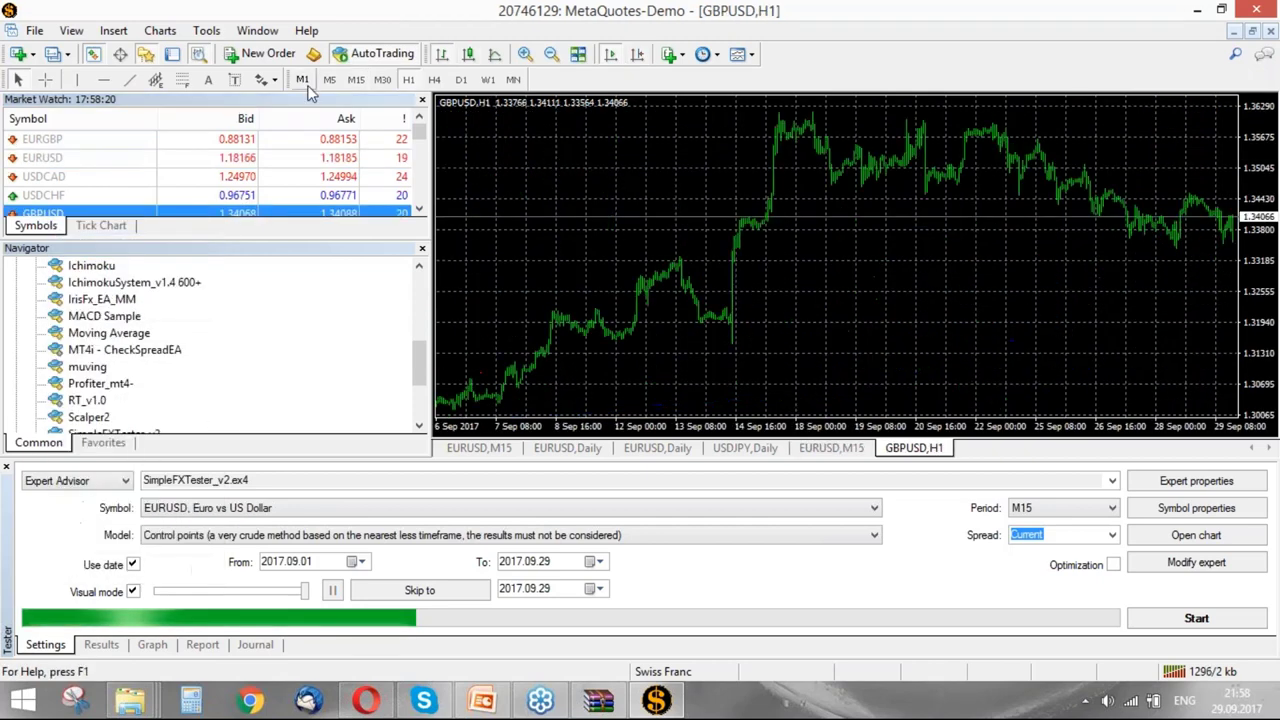
left_click(355, 79)
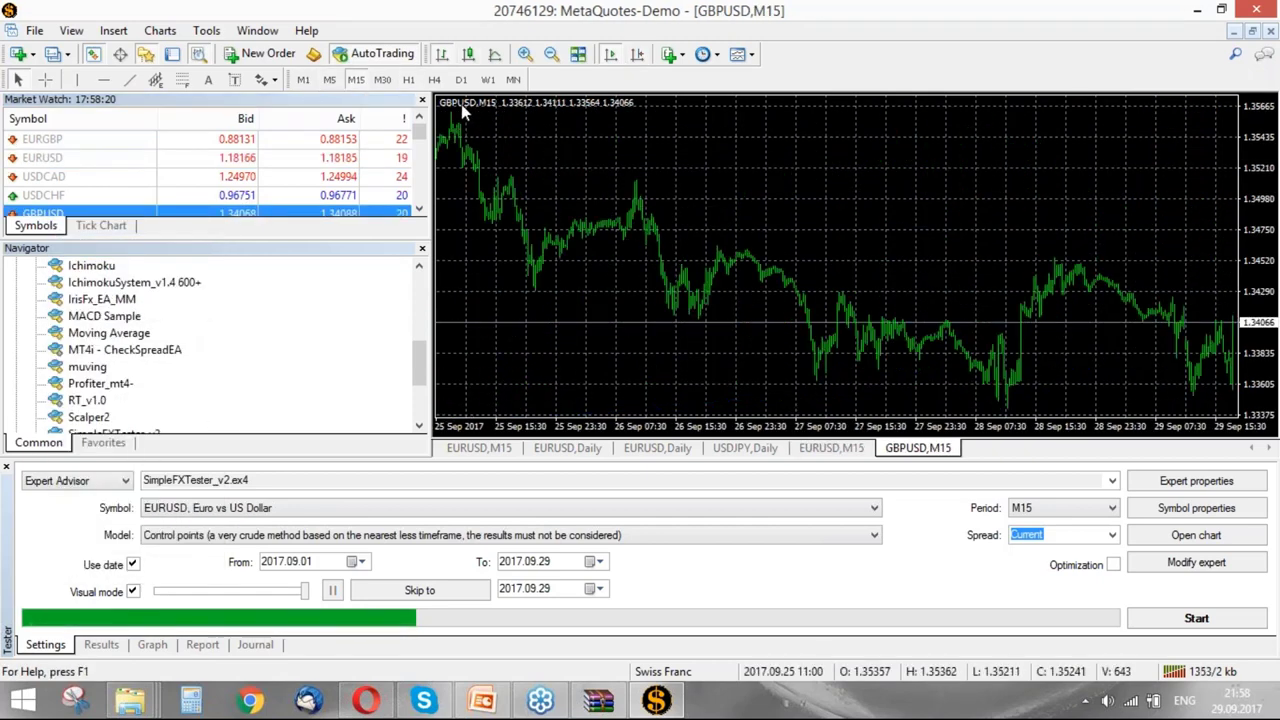
- Find AUDUSD among the Market Watch symbols and open a chart window for it
left_click(131, 185)
scroll(131, 188, "down", 1)
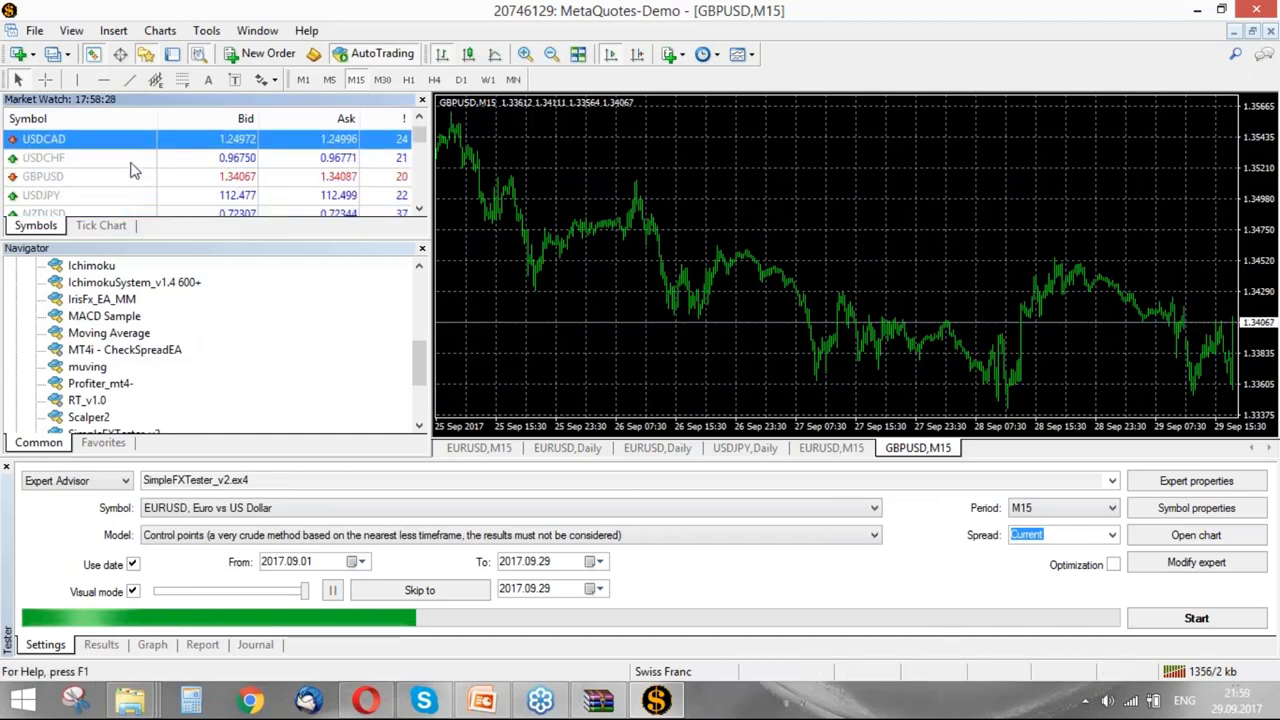
scroll(131, 171, "down", 1)
right_click(118, 177)
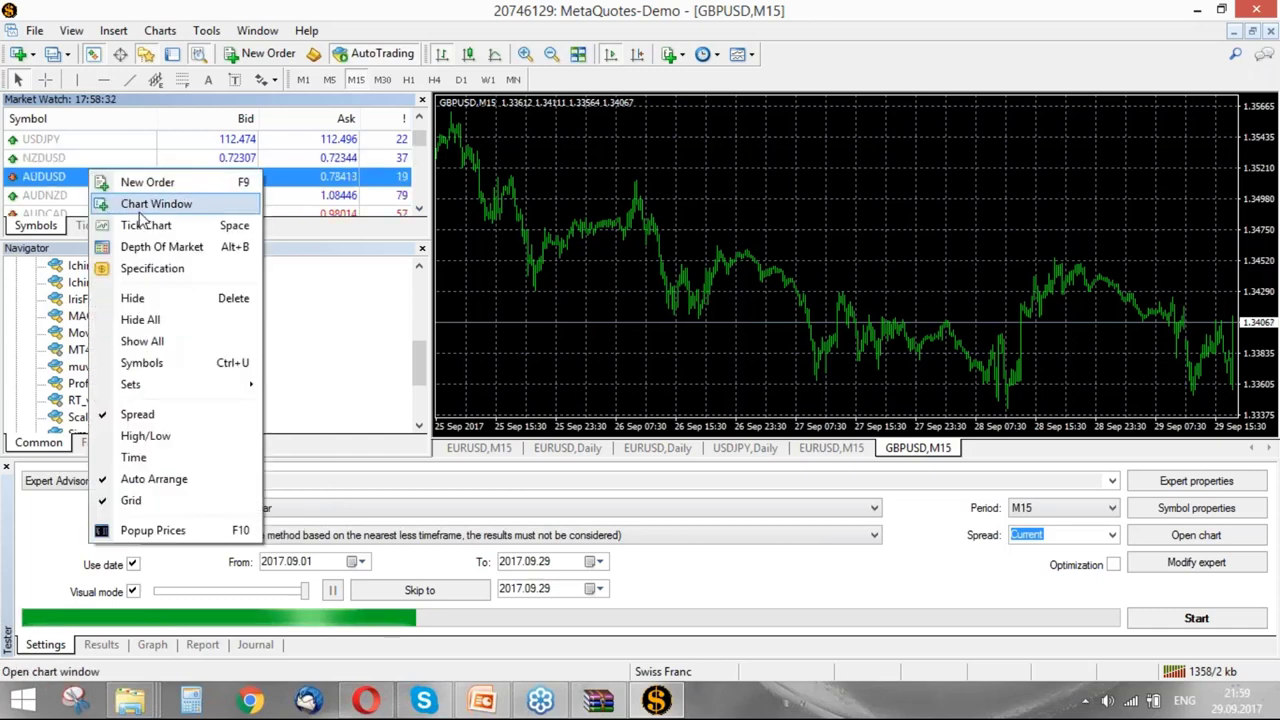
left_click(142, 206)
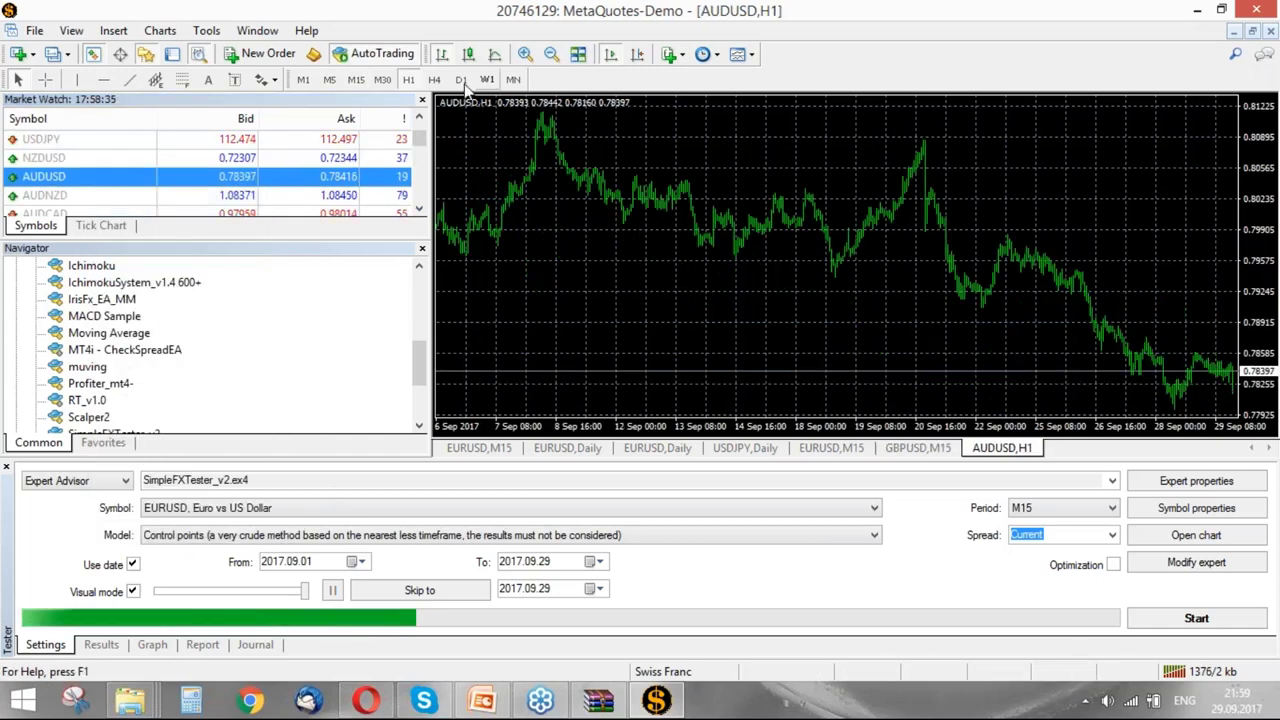
- Set the AUDUSD chart's timeframe to M15, and close the AUDUSD and GBPUSD charts
left_click(356, 80)
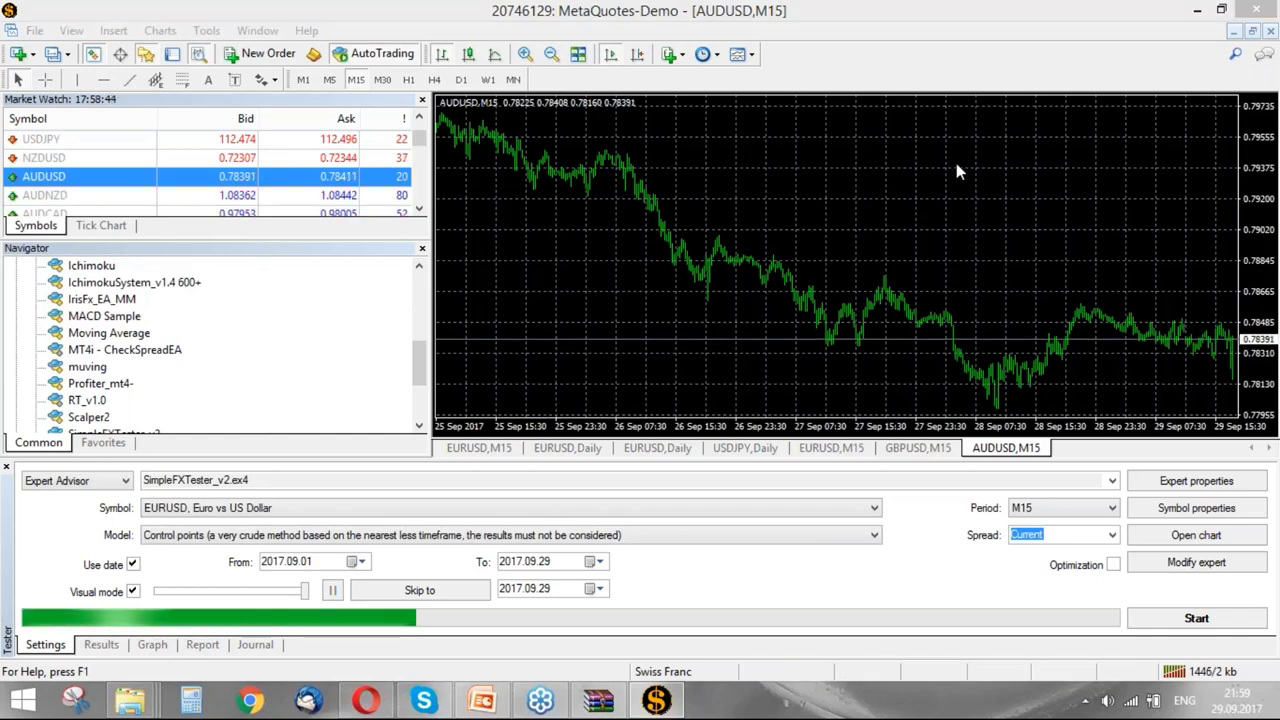
left_click(1272, 34)
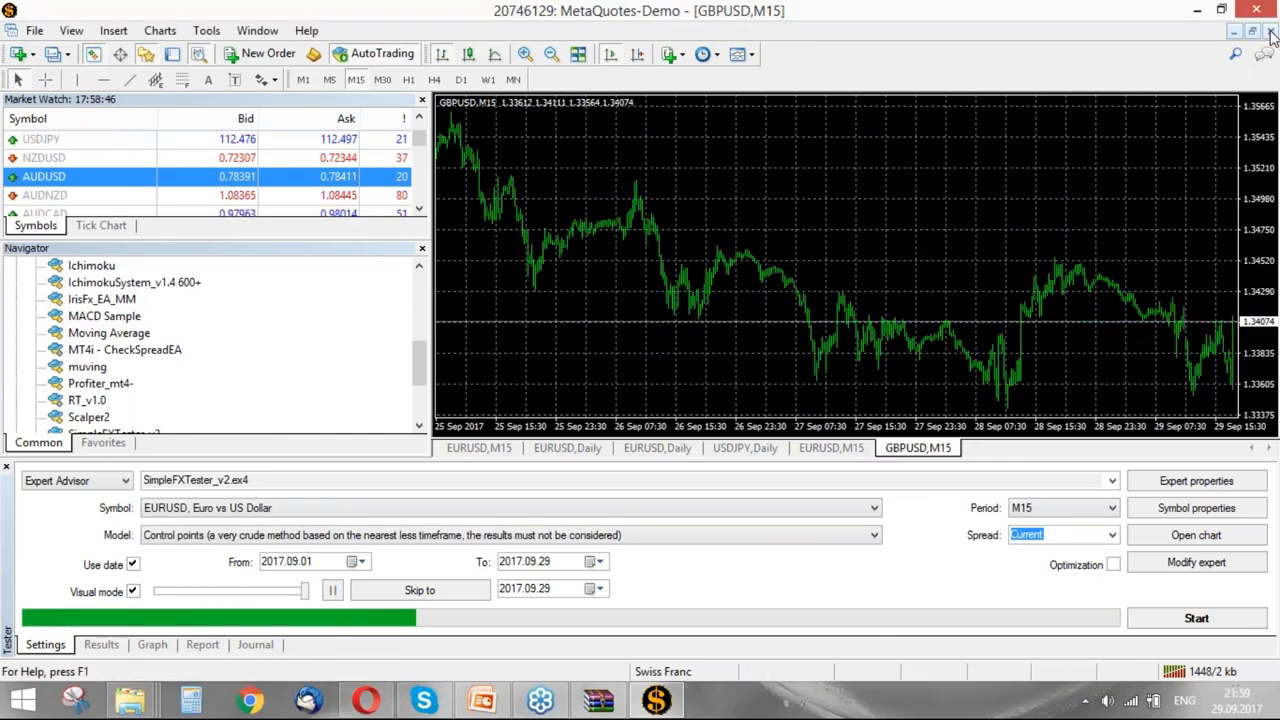
left_click(1272, 34)
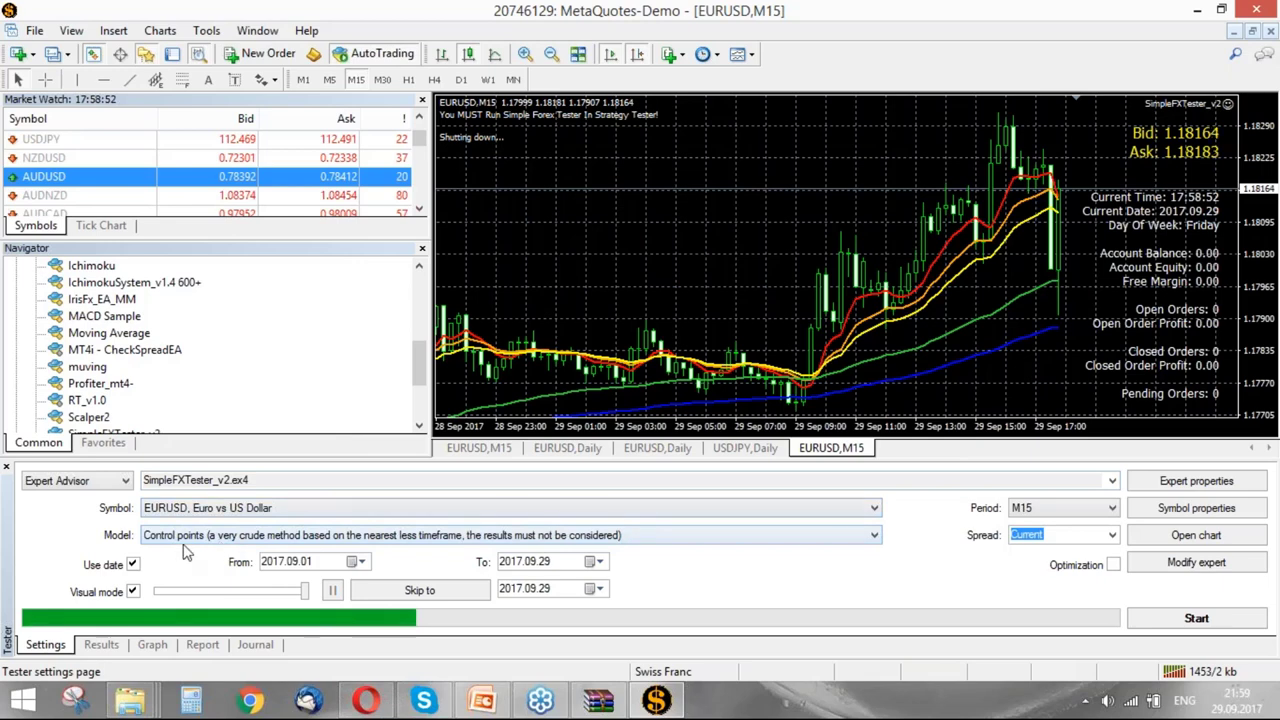
- Start the EURUSD M15 backtest with the Control points model, connect SimpleFX Tester to MetaTrader 4 and pause playback
left_click(1165, 620)
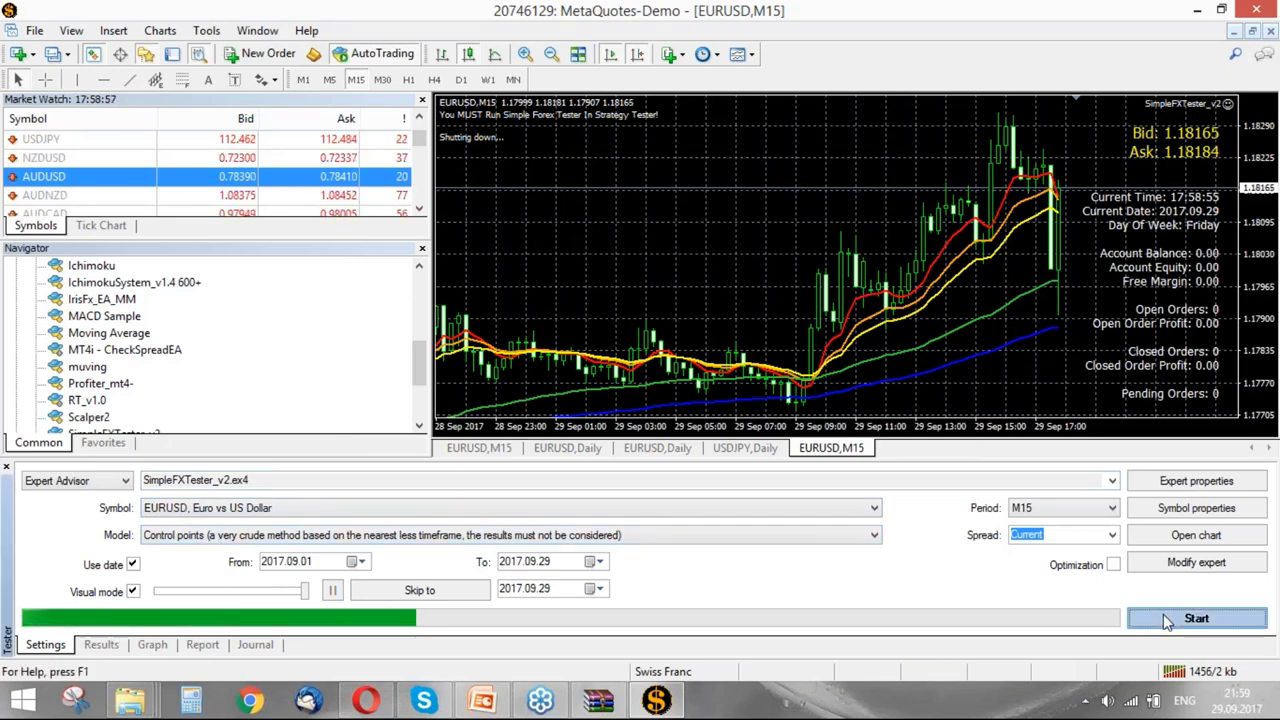
left_click(779, 407)
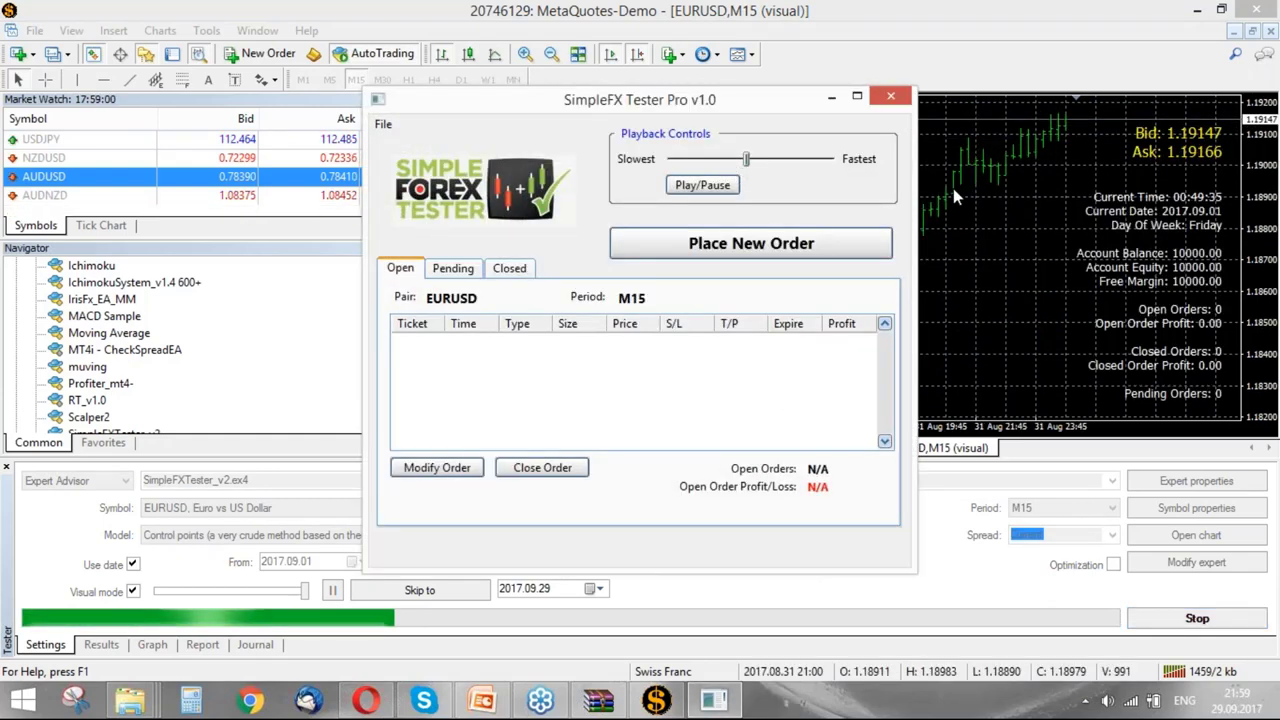
left_click(702, 185)
- Apply the Rainbow template to the EURUSD visual chart and shift the chart's end away from its right border
right_click(958, 188)
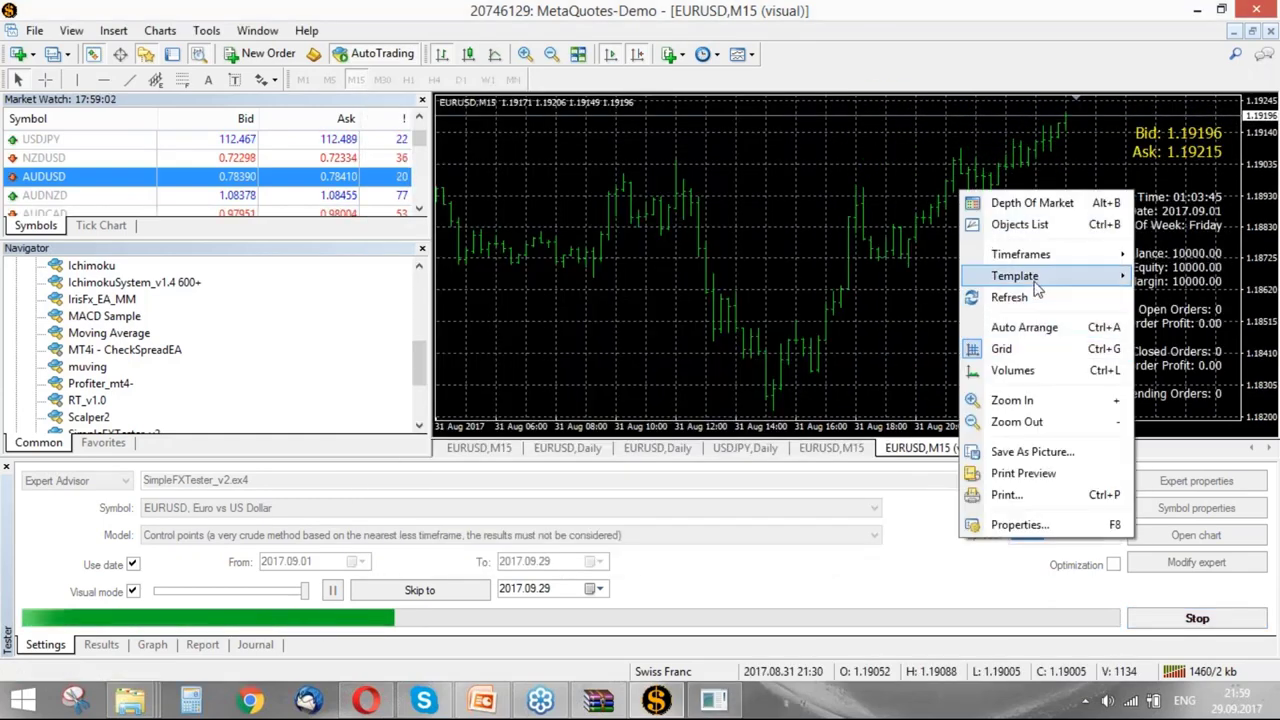
mouse_move(1030, 276)
left_click(1188, 564)
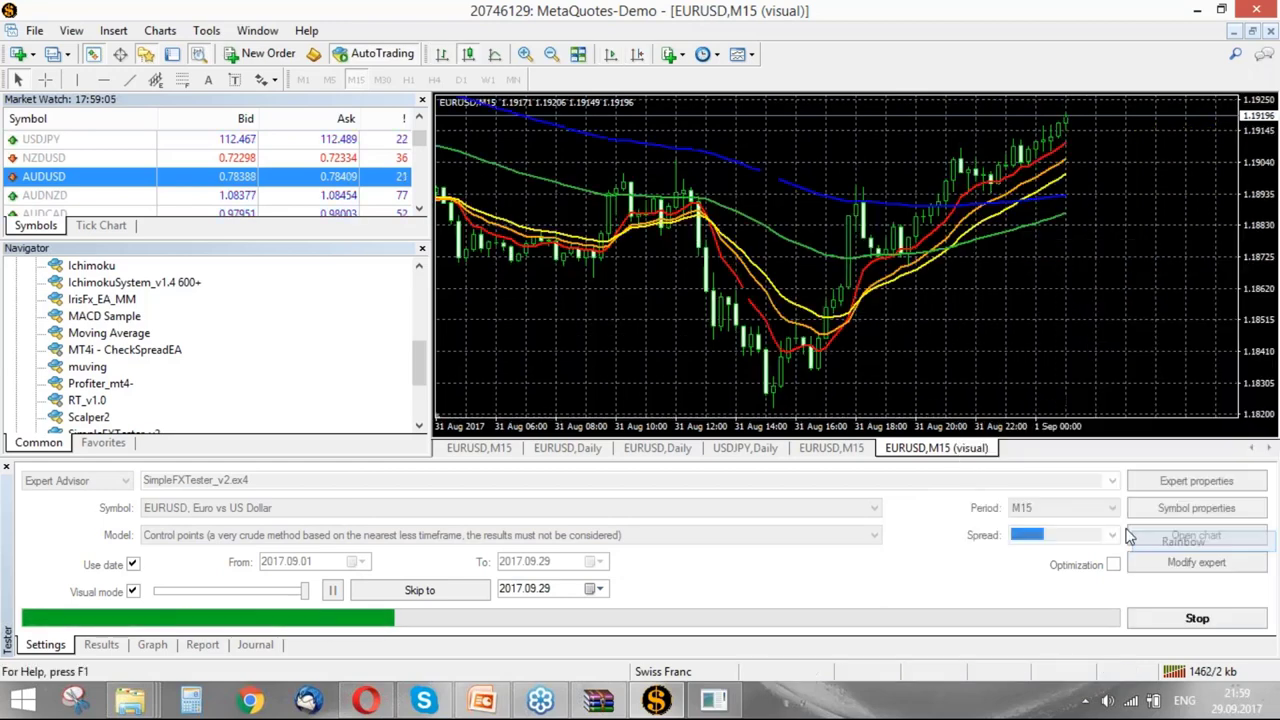
left_click(637, 54)
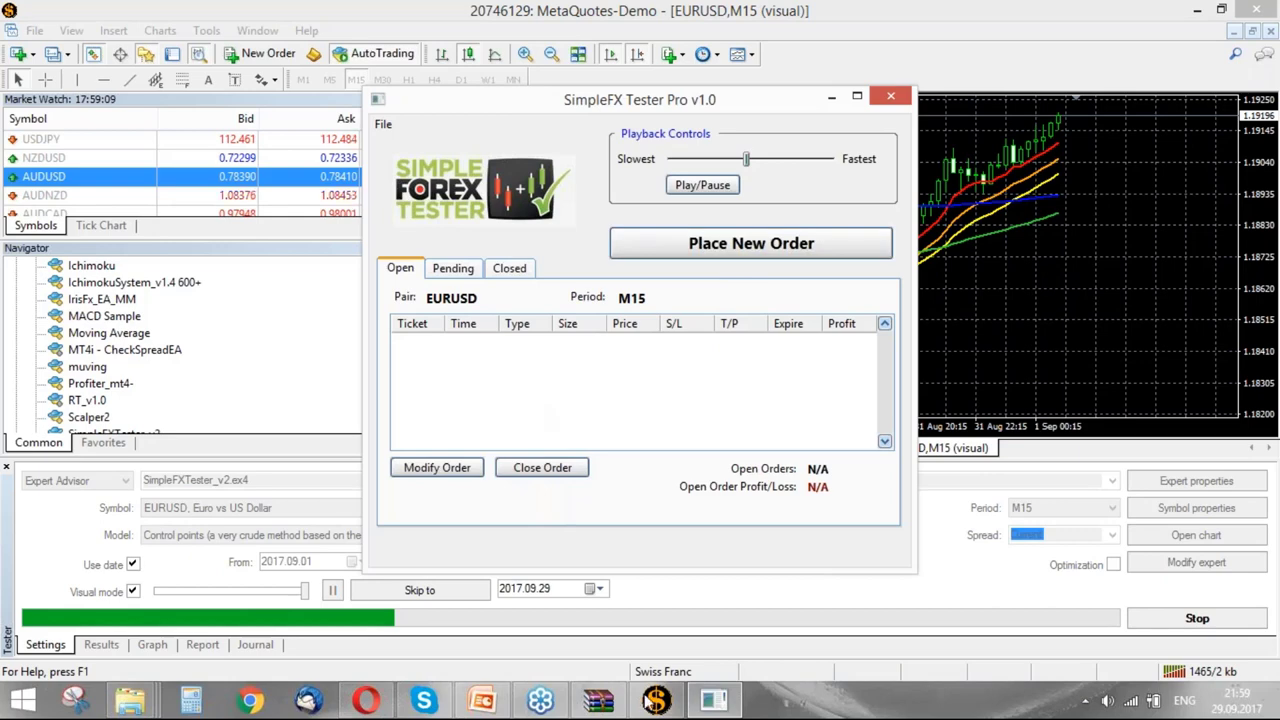
- Run the backtest playback at the fastest speed and pause it
left_click(703, 186)
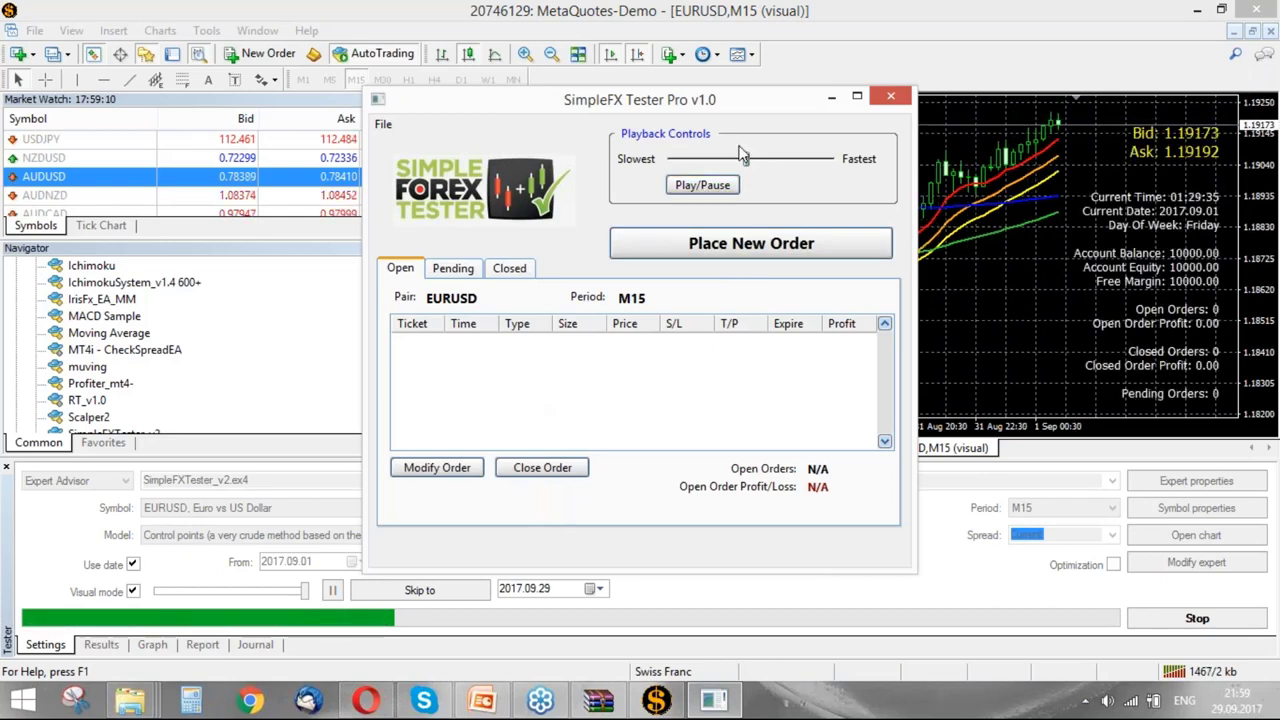
left_click_drag(752, 162, 833, 166)
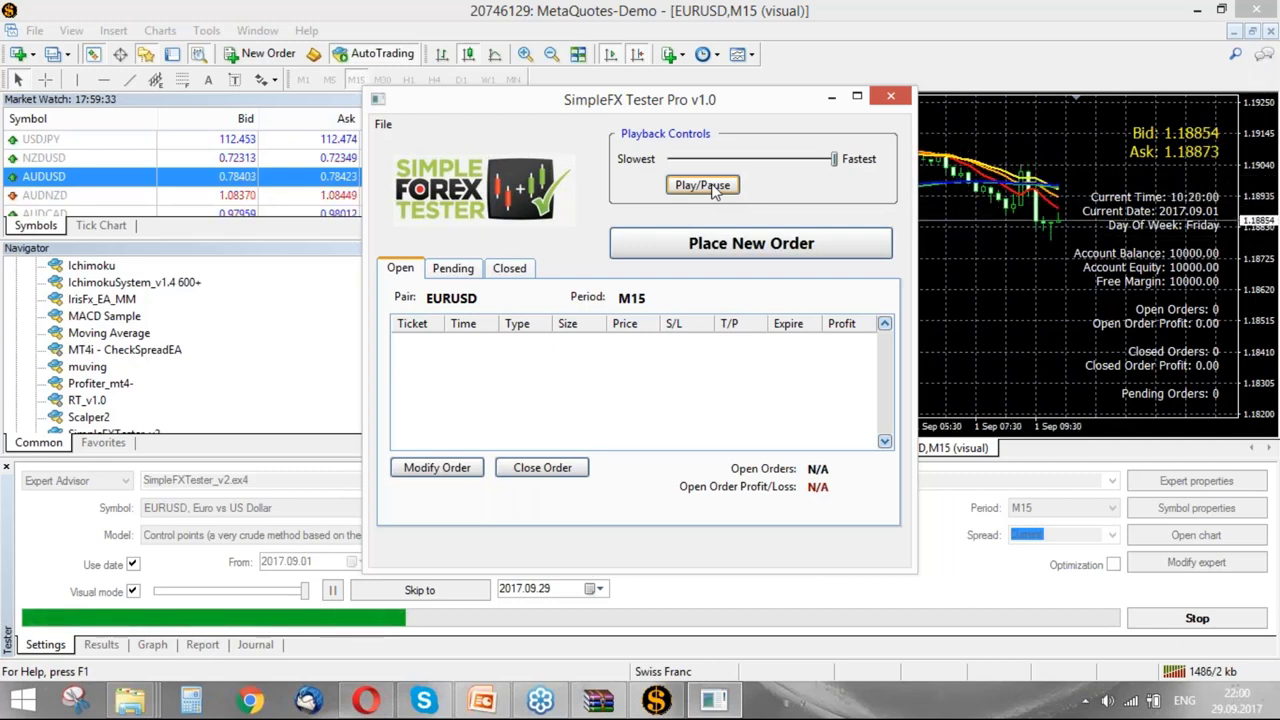
left_click(713, 190)
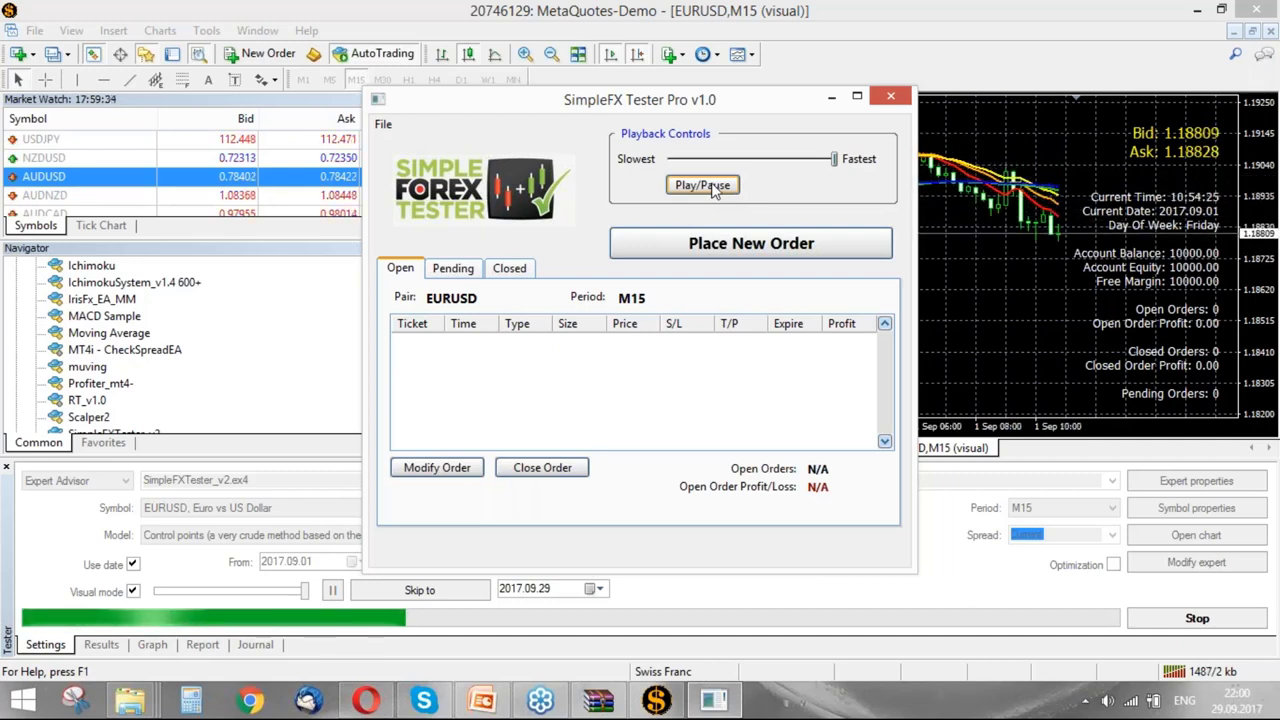
- Close the SimpleFX Tester Pro window and the EURUSD visual chart
left_click(889, 98)
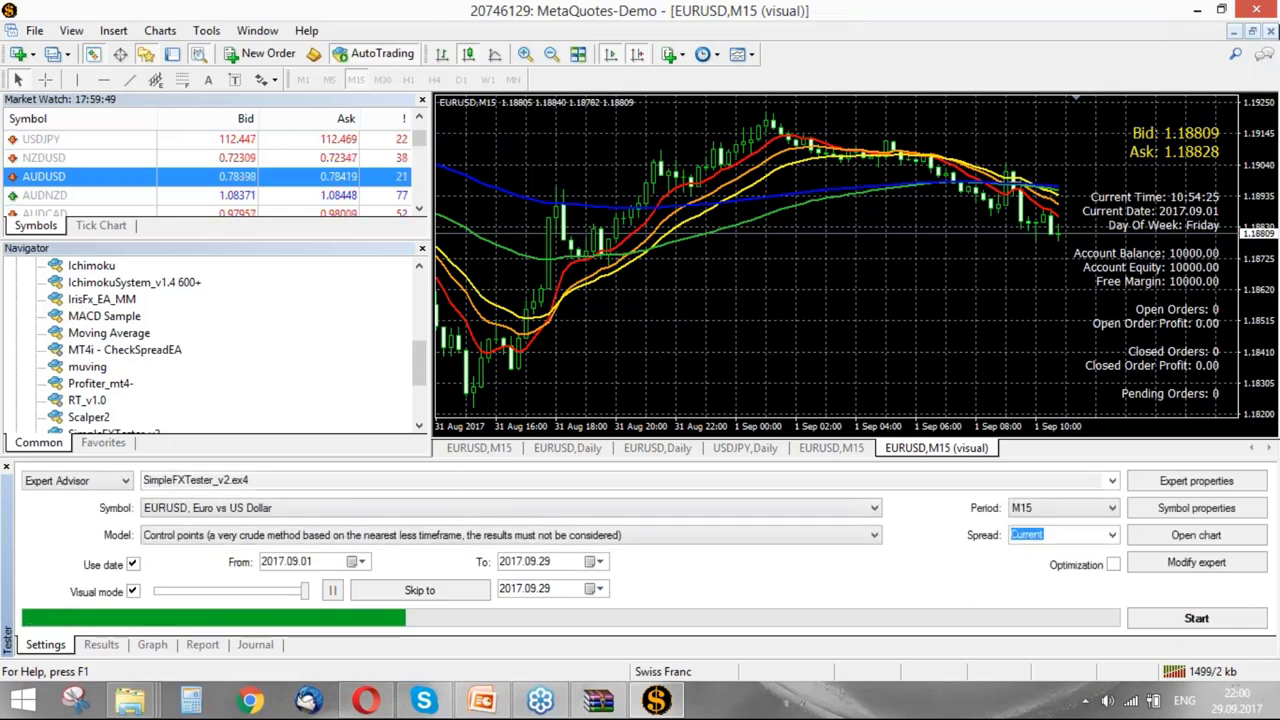
left_click(1272, 33)
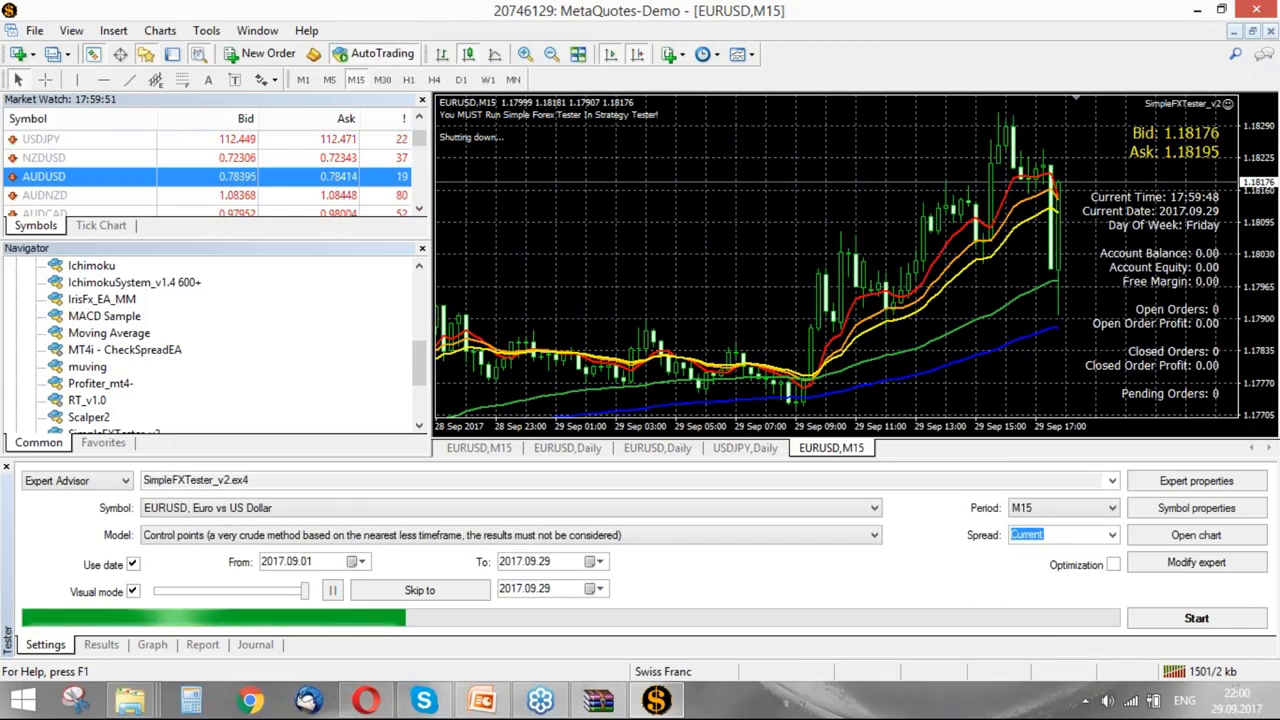
- Set the tester's model to Open prices only, start a new EURUSD backtest and connect SimpleFX Tester to MetaTrader 4
left_click(500, 535)
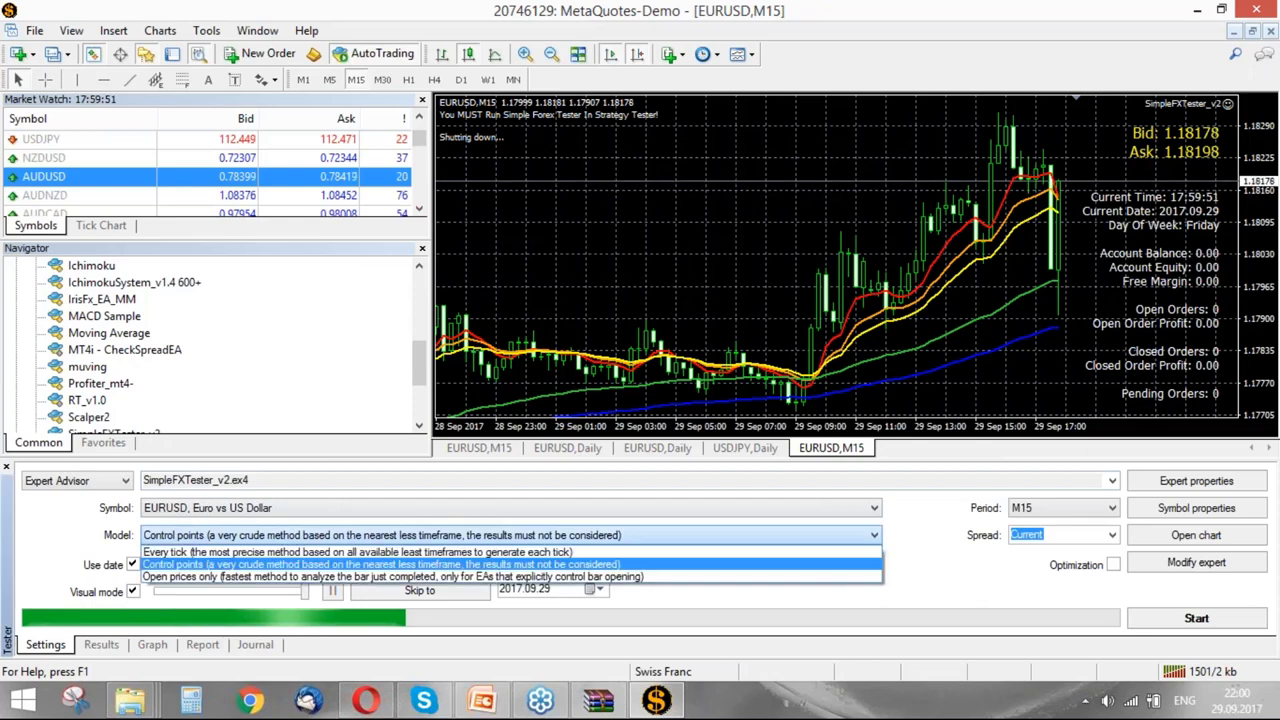
left_click(197, 577)
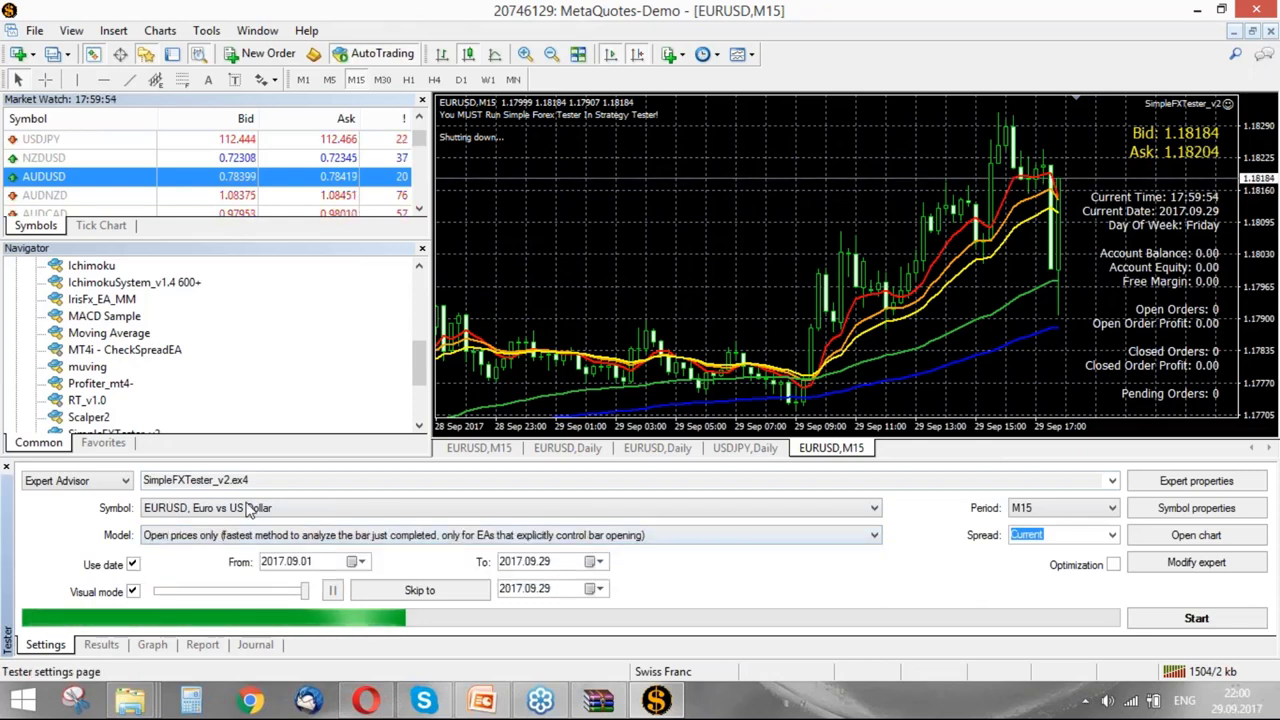
left_click(1170, 620)
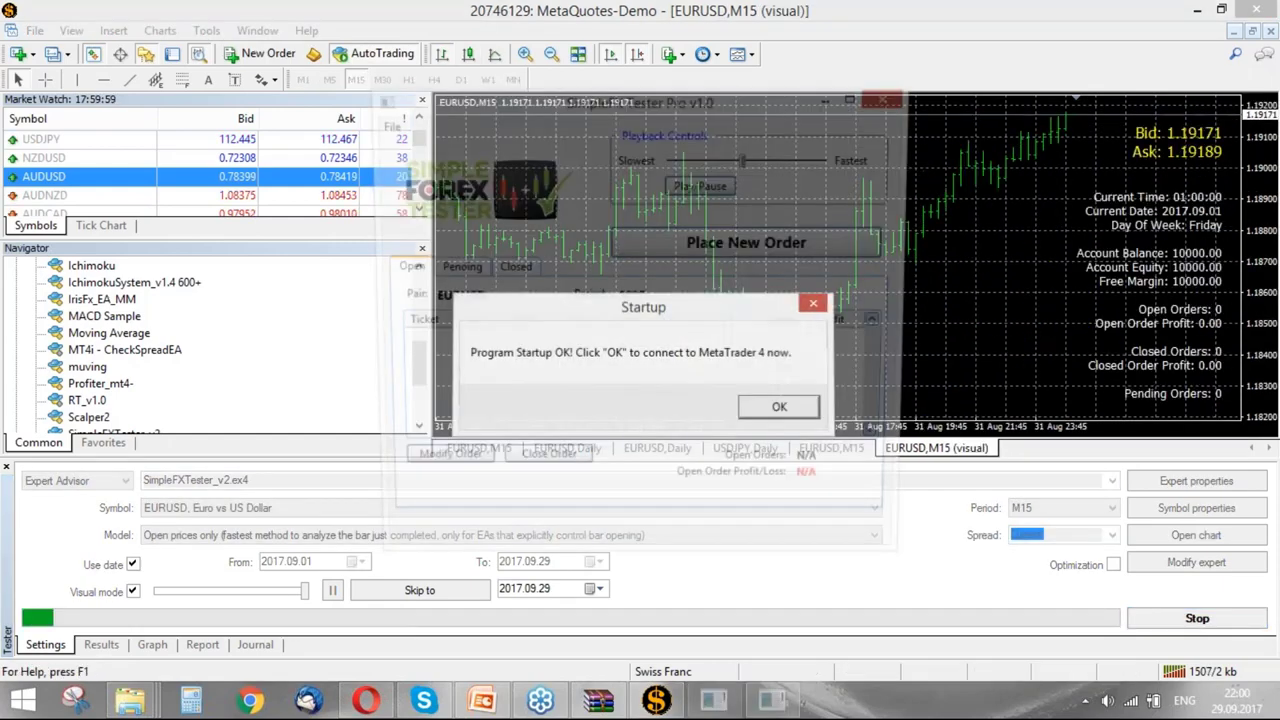
left_click(778, 405)
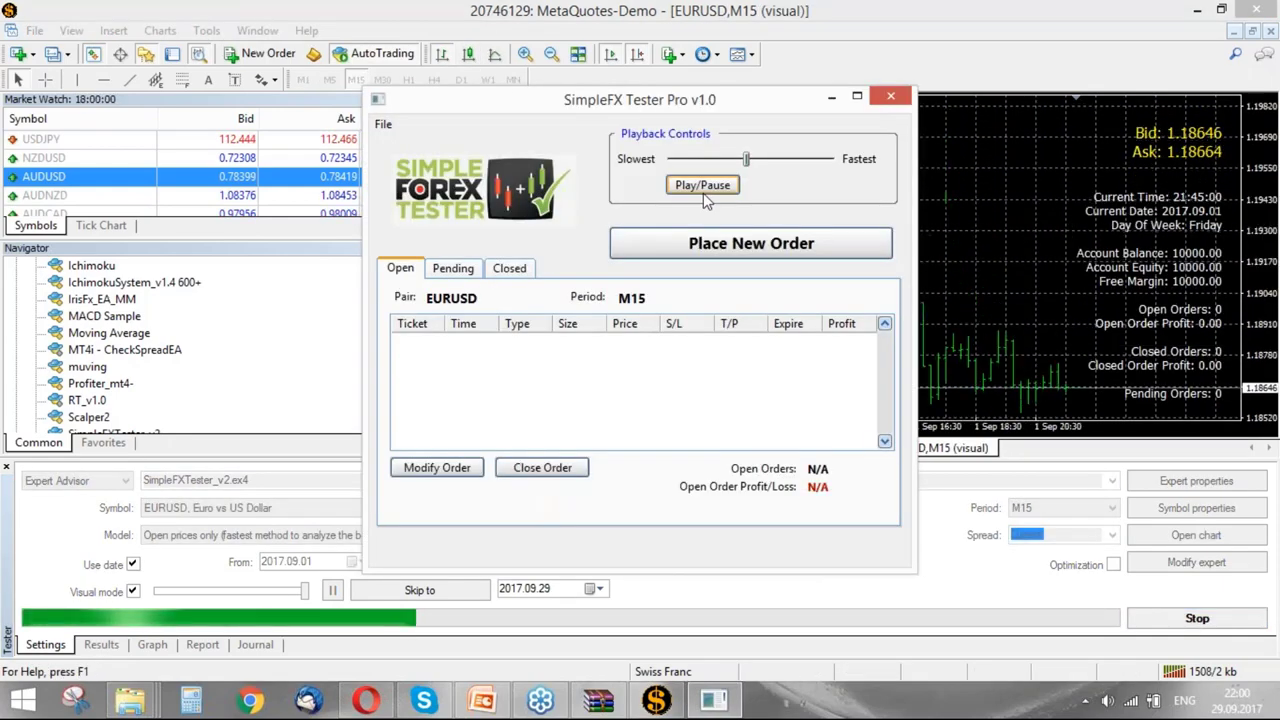
- Apply the Rainbow template to the new EURUSD visual chart
right_click(1000, 188)
mouse_move(1030, 275)
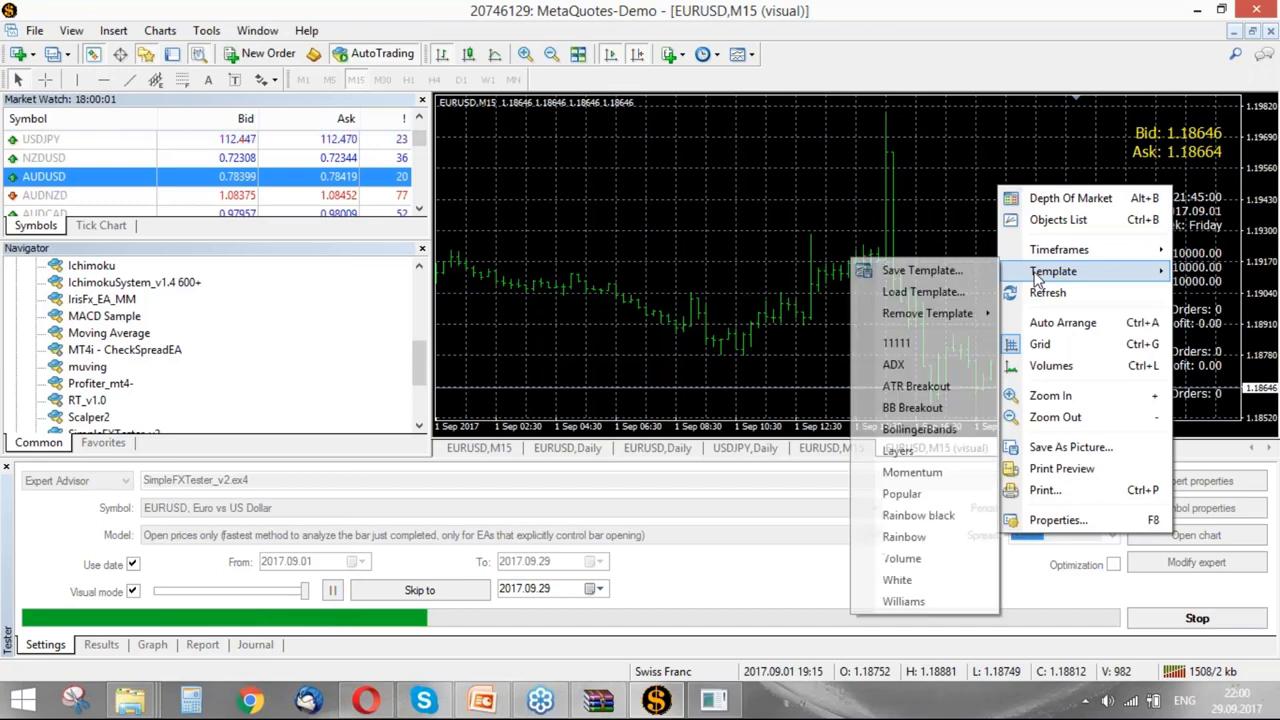
left_click(940, 536)
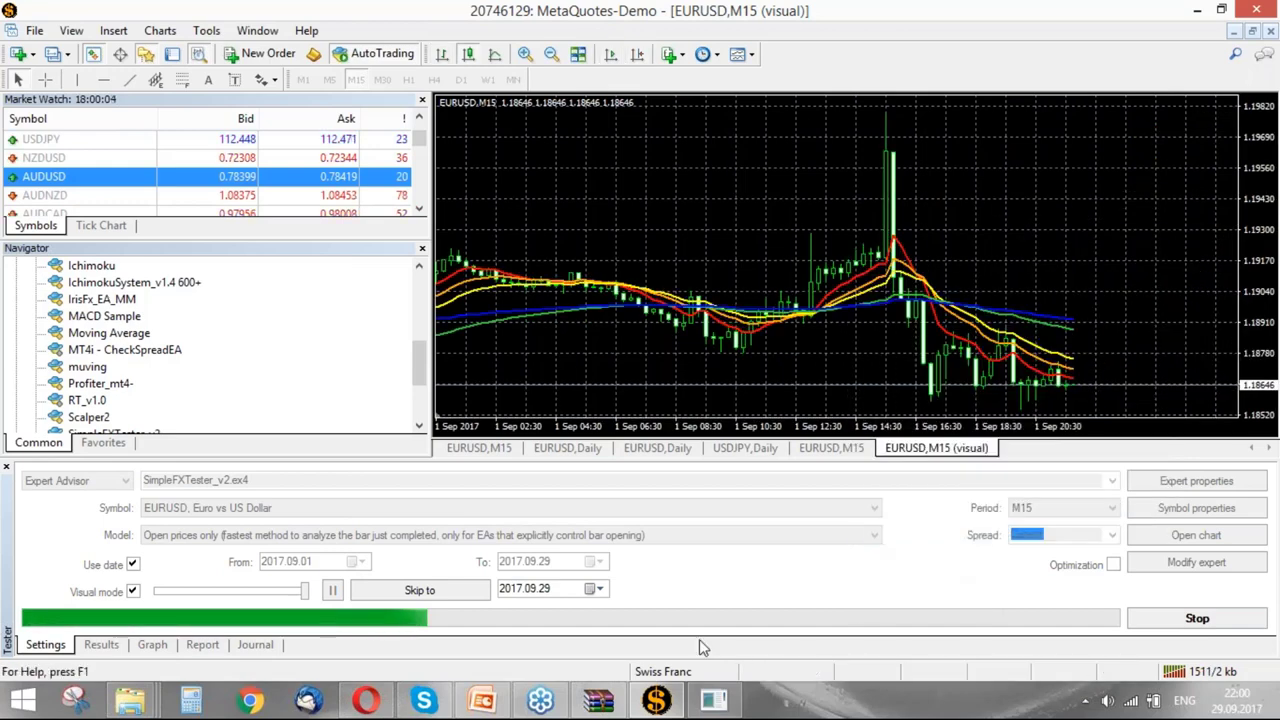
- Resume the open-prices playback from SimpleFX Tester and enable chart shift on the visual chart
left_click(728, 703)
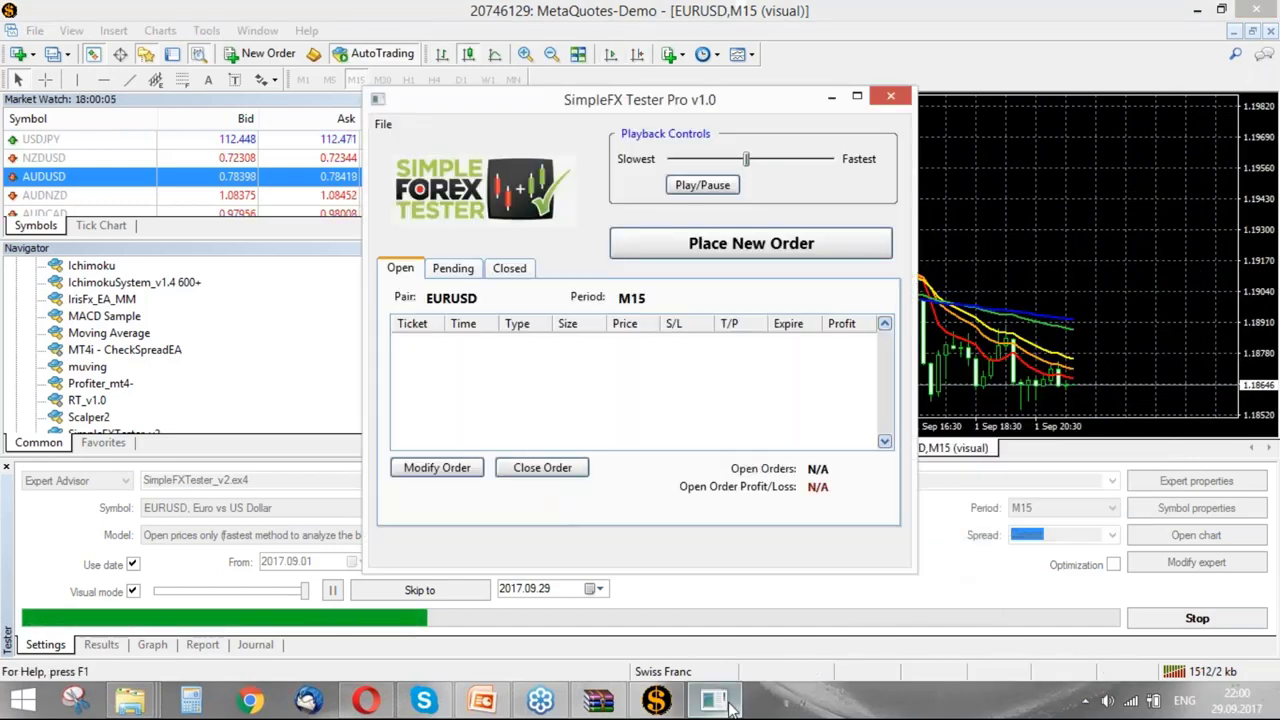
left_click(712, 185)
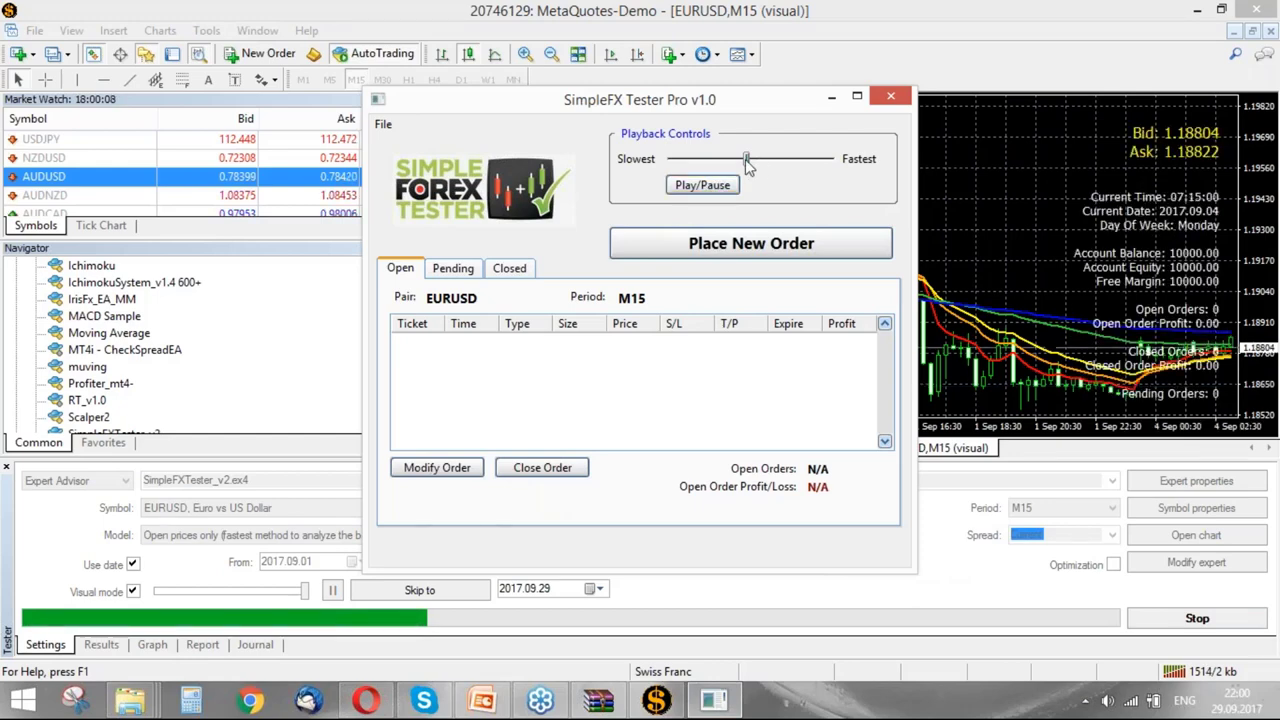
left_click(627, 54)
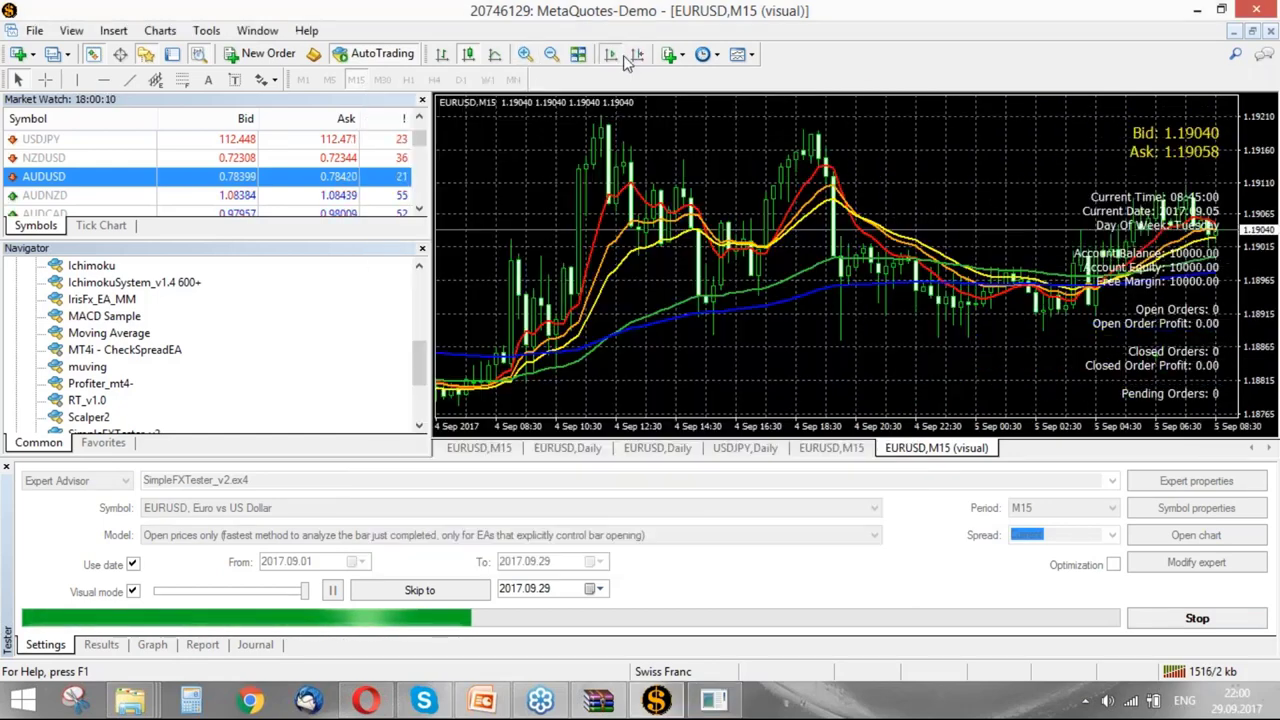
- Move the SimpleFX Tester window off the latest candles and reduce the playback speed almost to Slowest
left_click(715, 701)
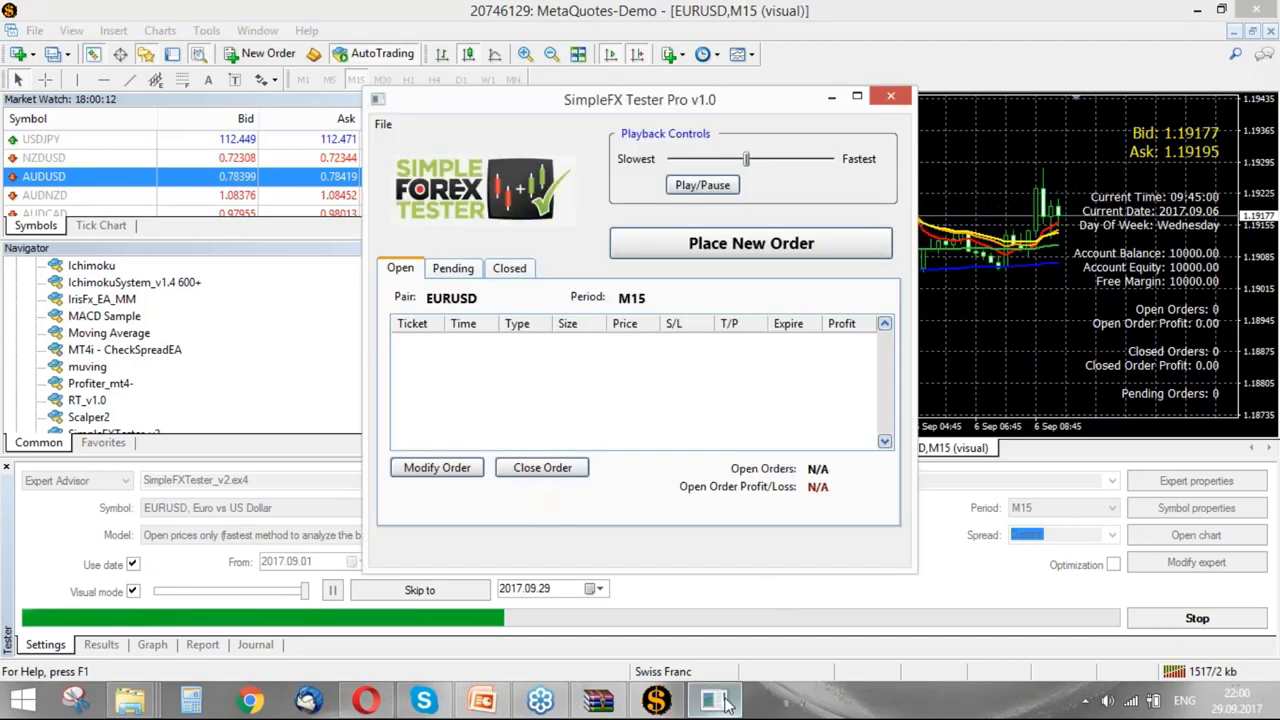
left_click_drag(646, 106, 591, 118)
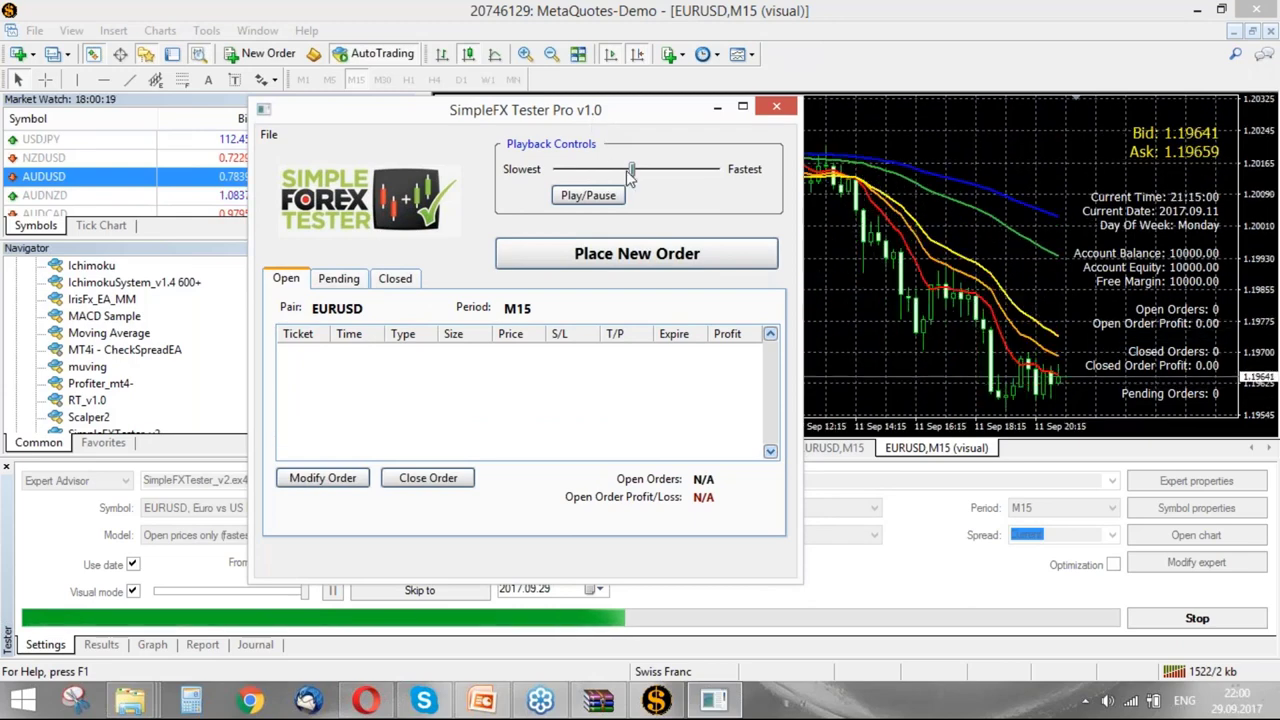
left_click_drag(631, 170, 556, 174)
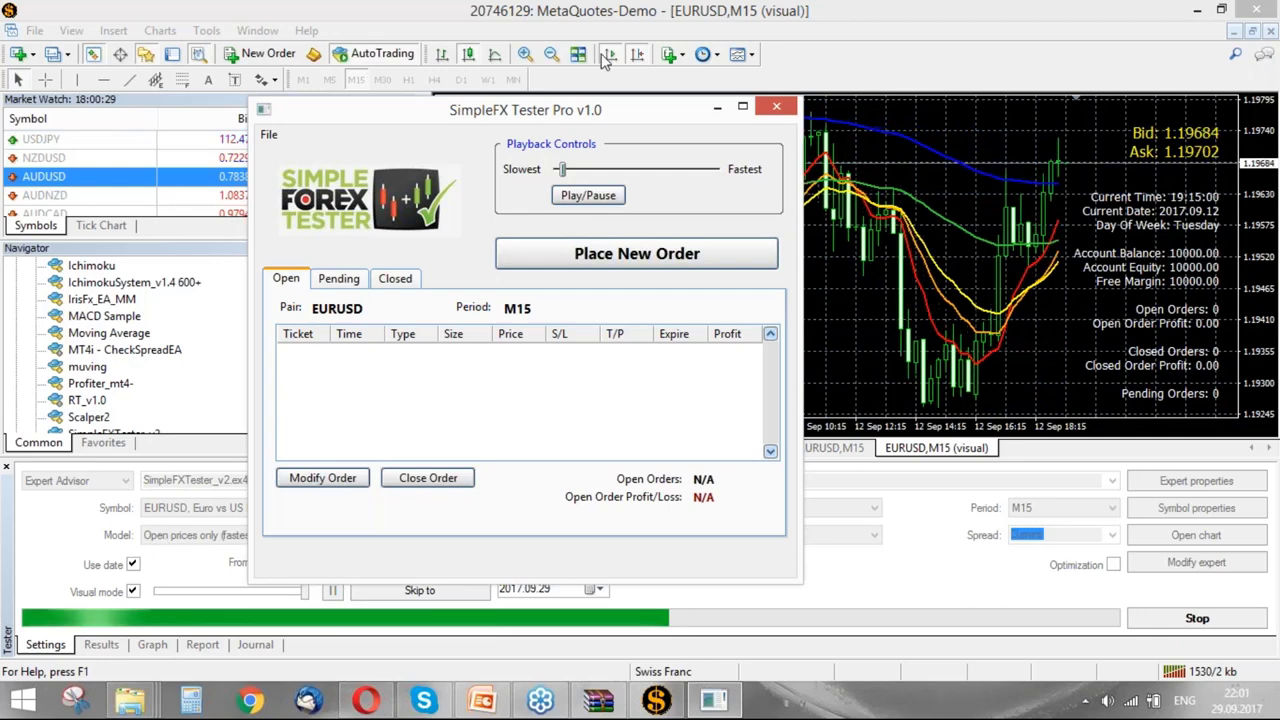
- Put the SimpleFX Tester window away and set the strategy tester's model to Every tick
left_click(717, 108)
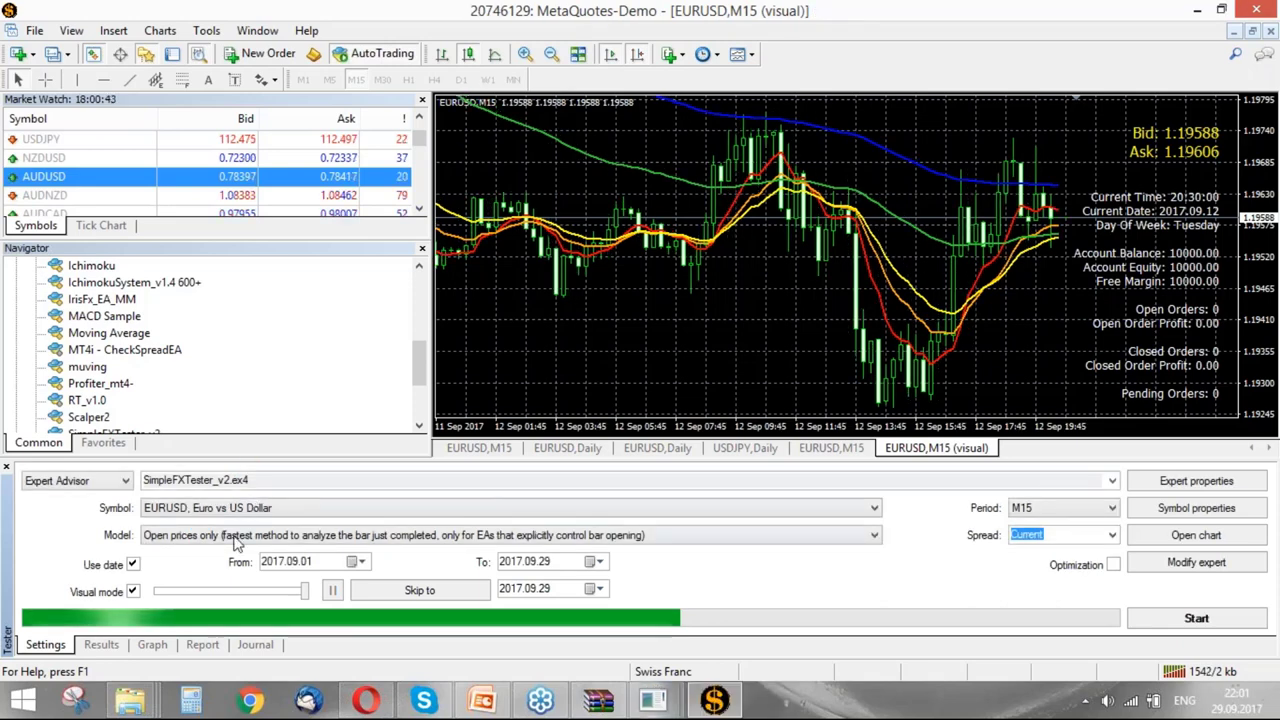
left_click(232, 537)
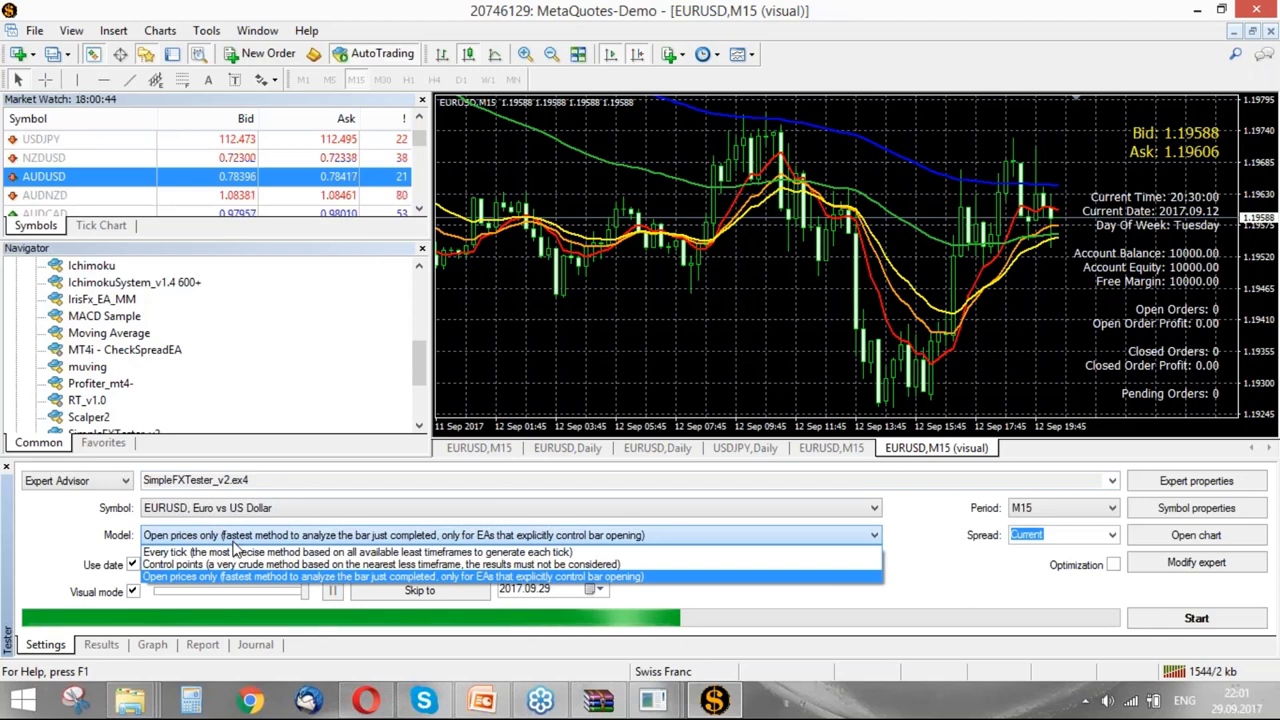
left_click(237, 553)
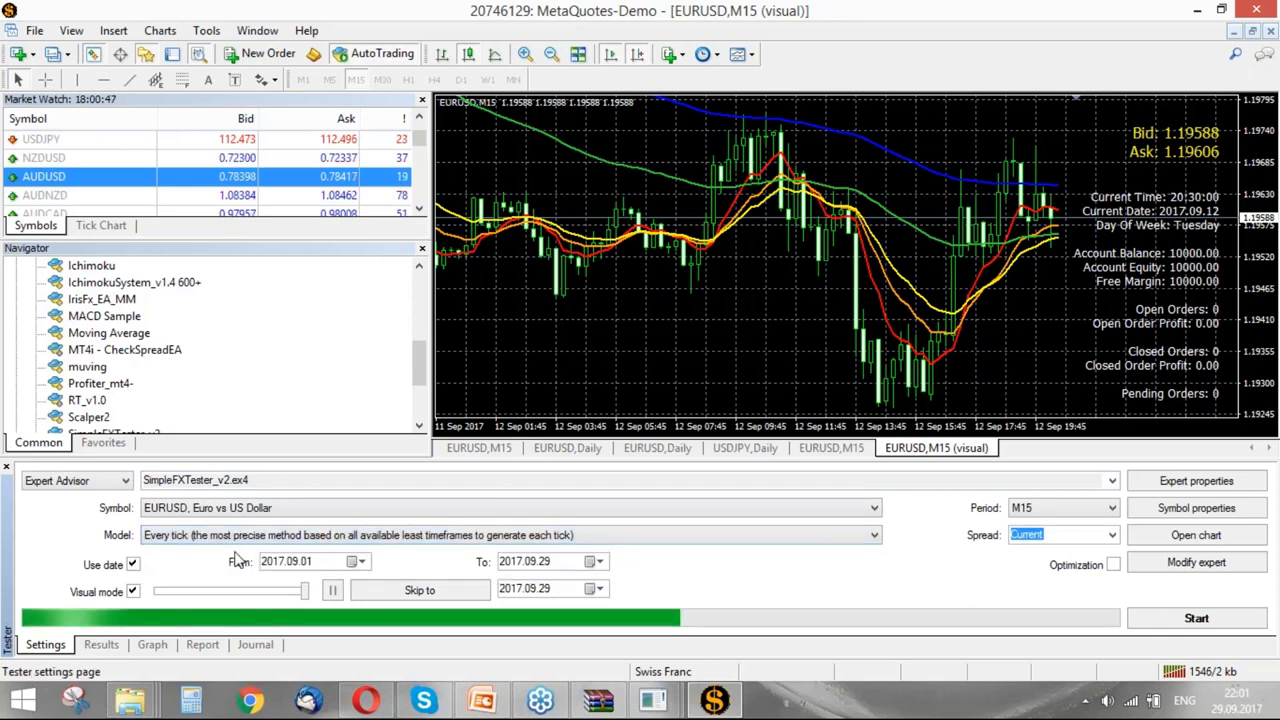
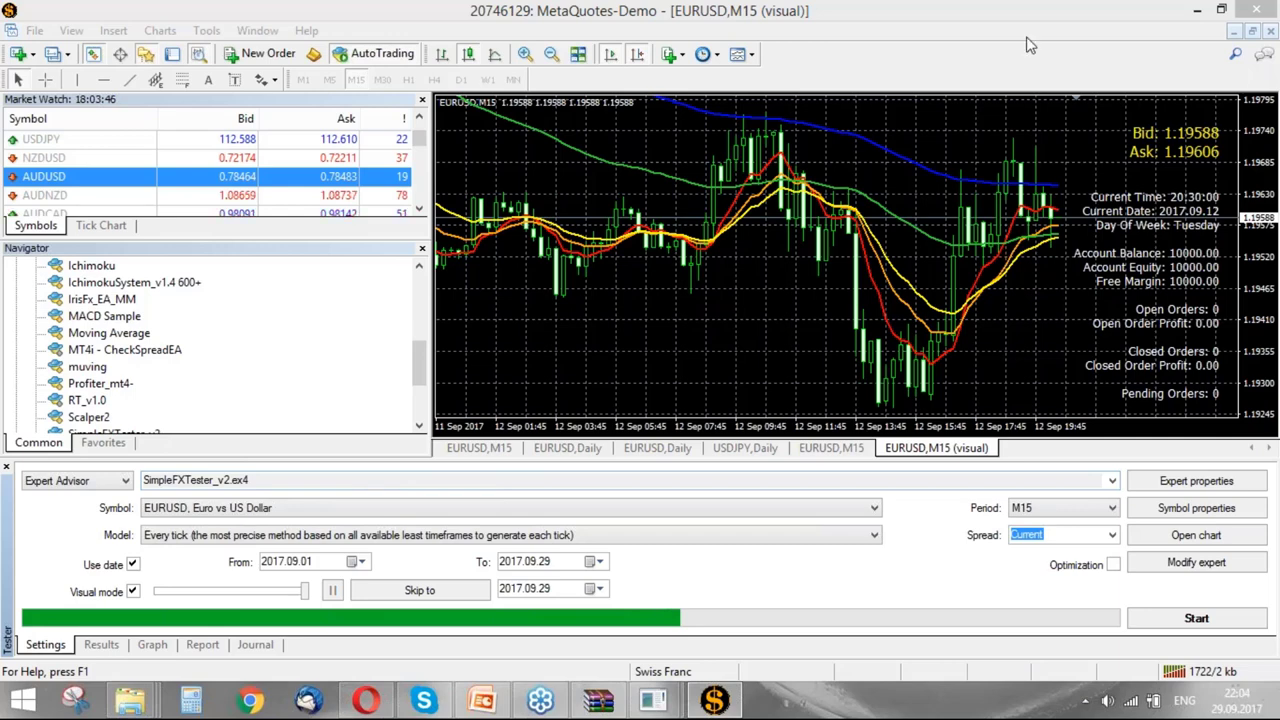
- Select the e-Stomper_EURGBP_m15 v5.0.ex4 expert advisor in the strategy tester and enable optimization
left_click(1043, 307)
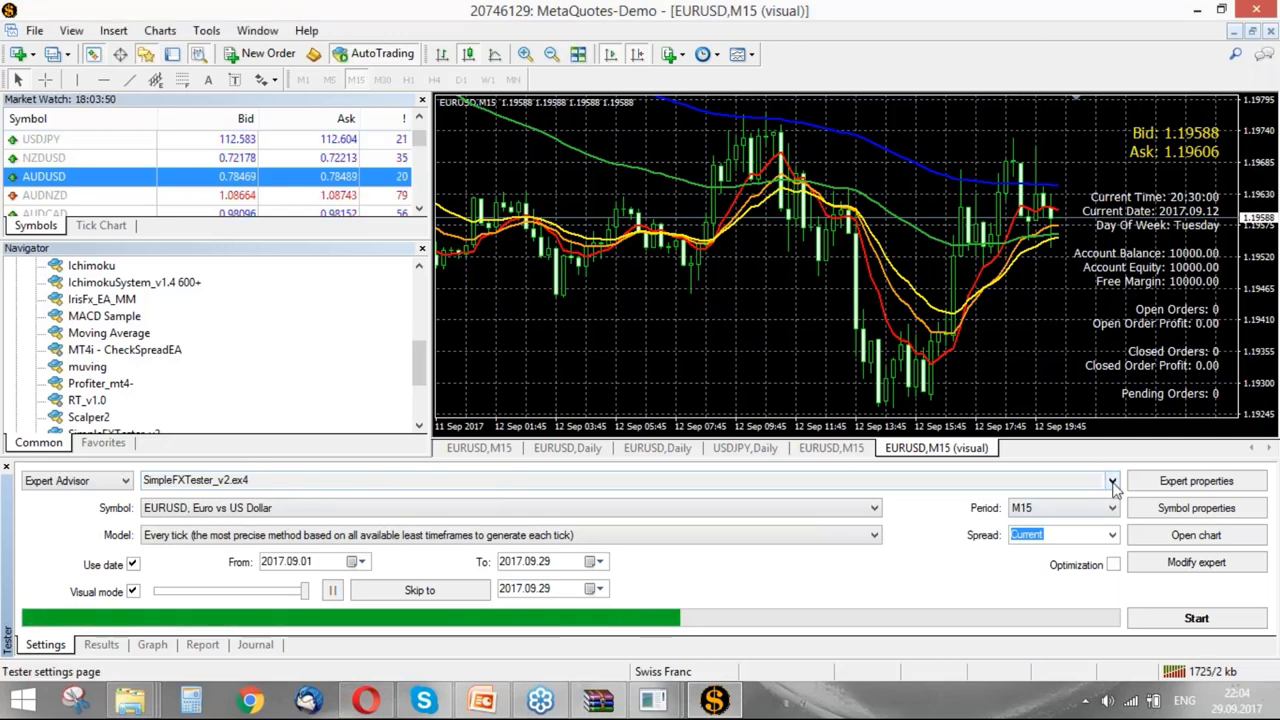
left_click(1111, 481)
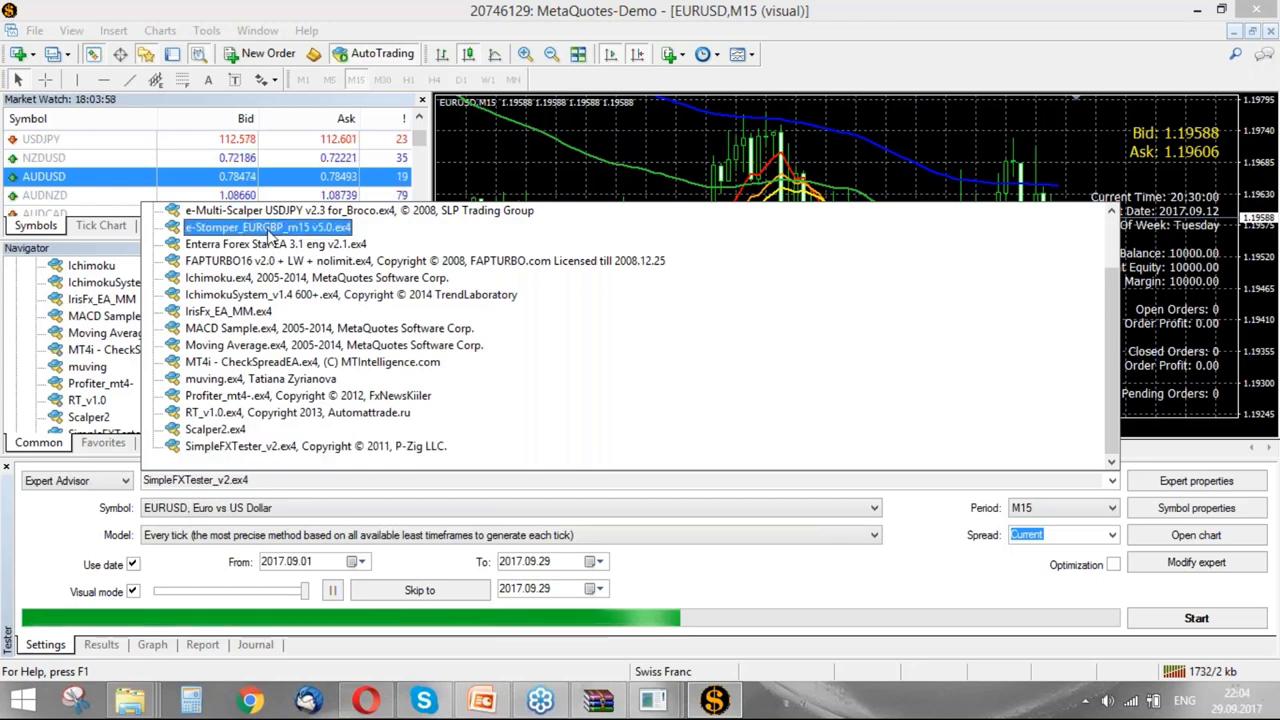
left_click(338, 232)
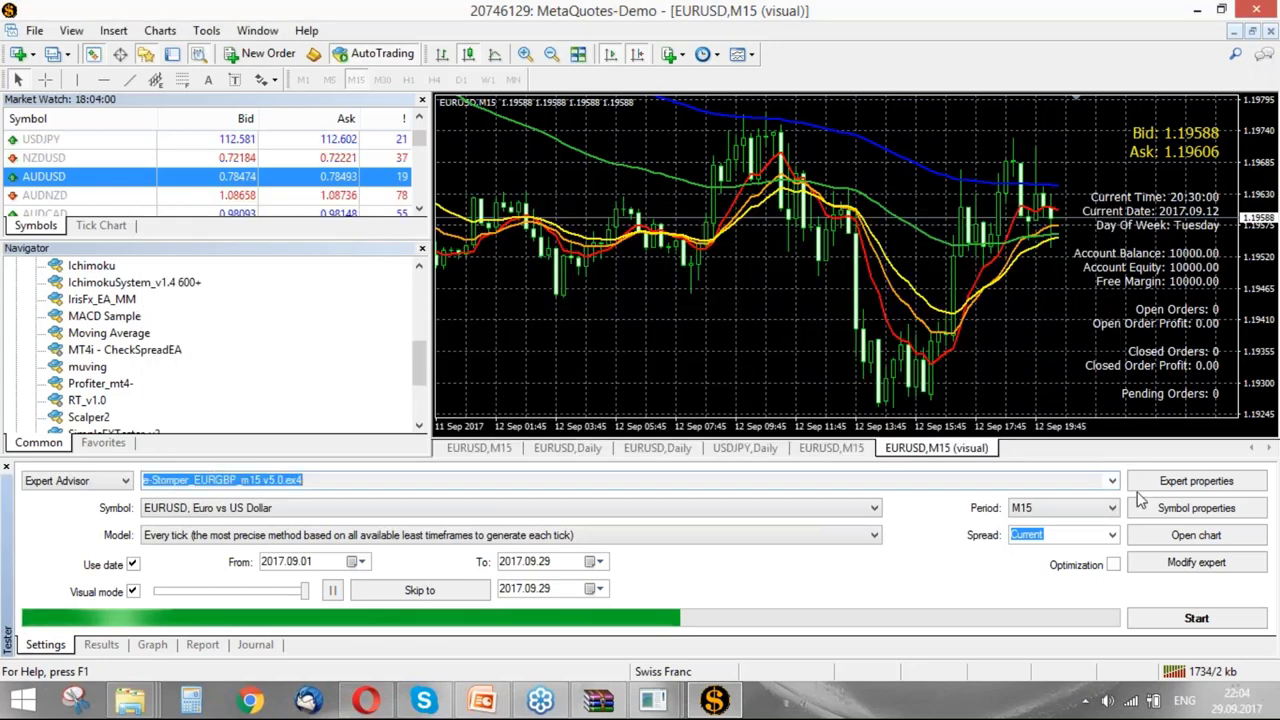
left_click(1114, 567)
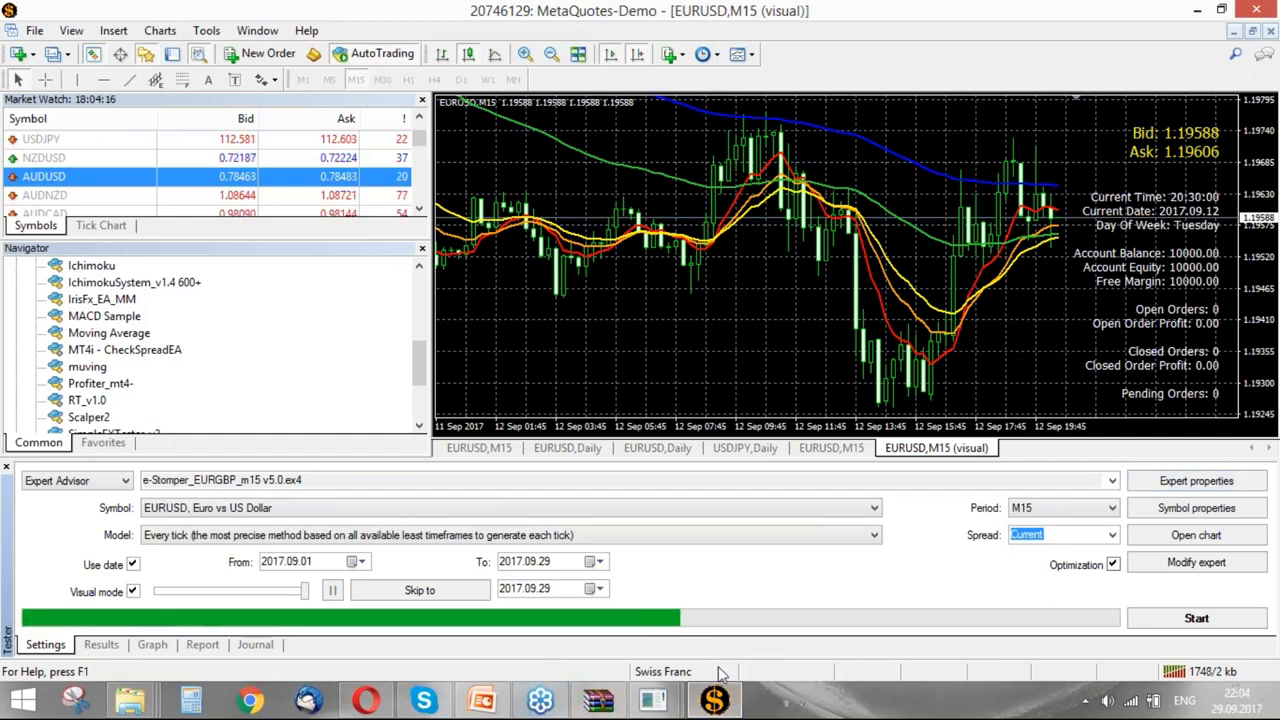
- Review the value, start, step and stop settings in the e-Stomper_EURGBP_m15 v5.0 expert's inputs and close its properties without saving
left_click(1196, 481)
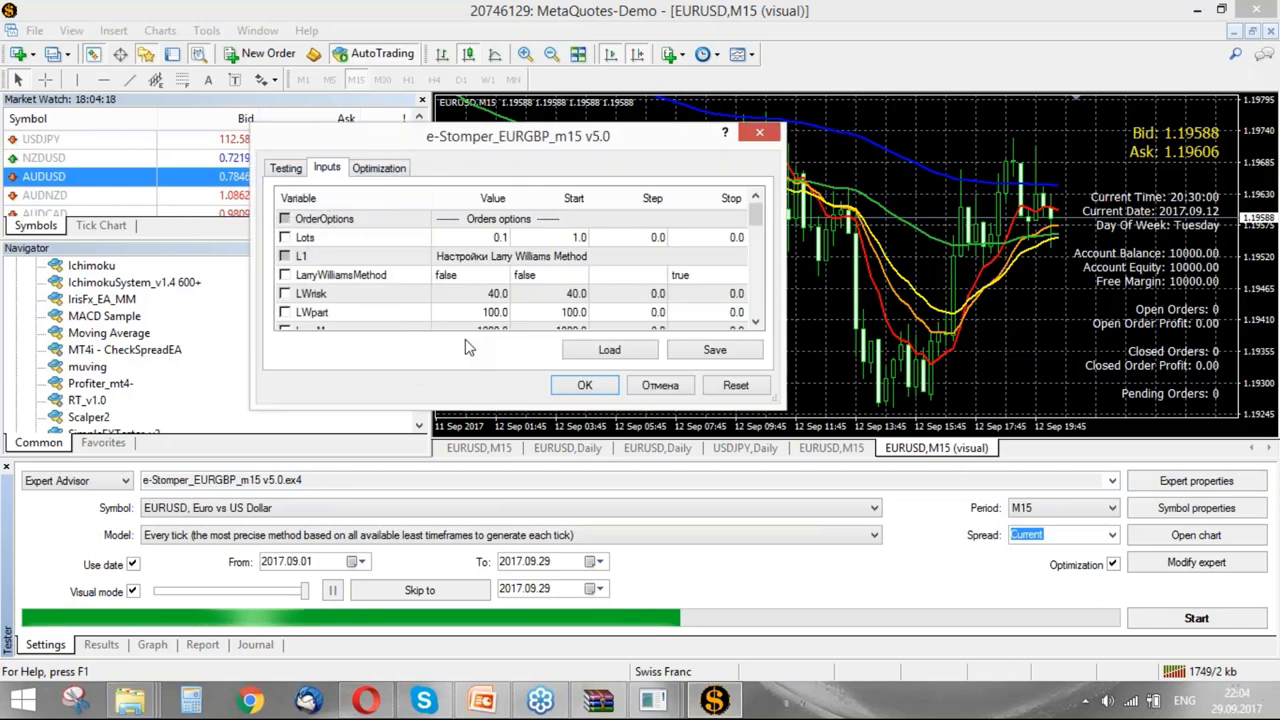
scroll(312, 303, "down", 5)
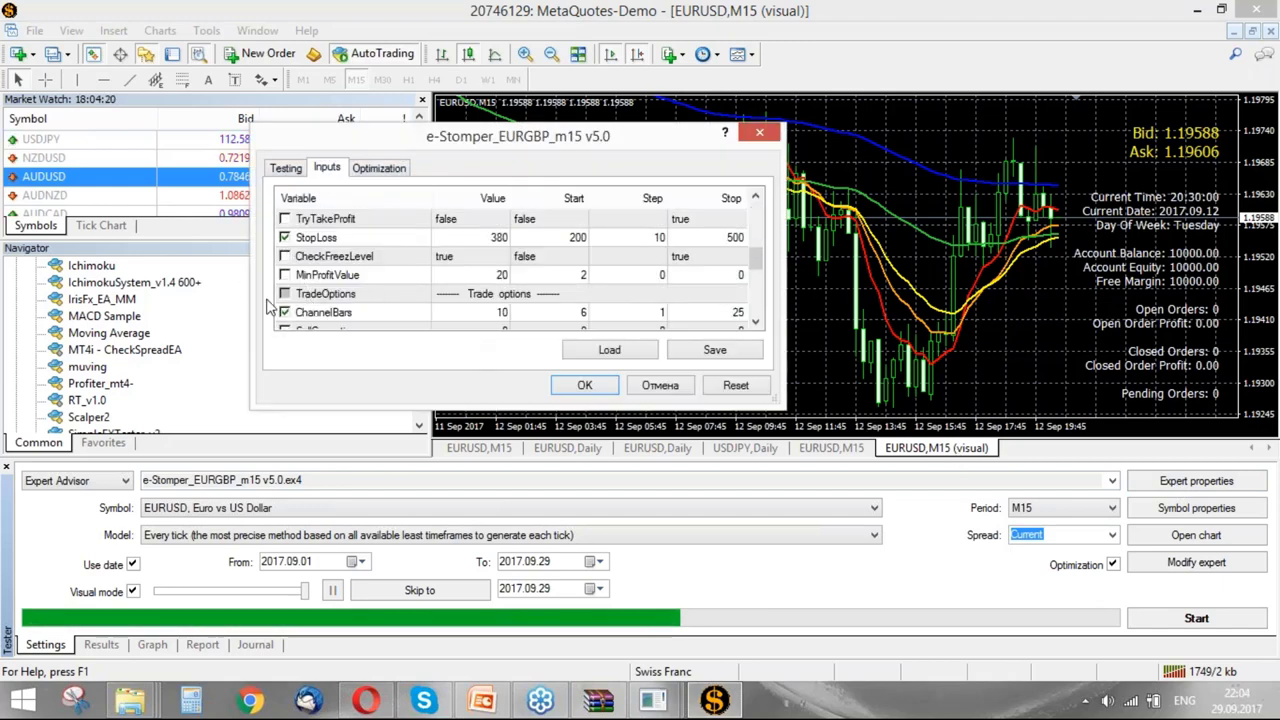
left_click(658, 386)
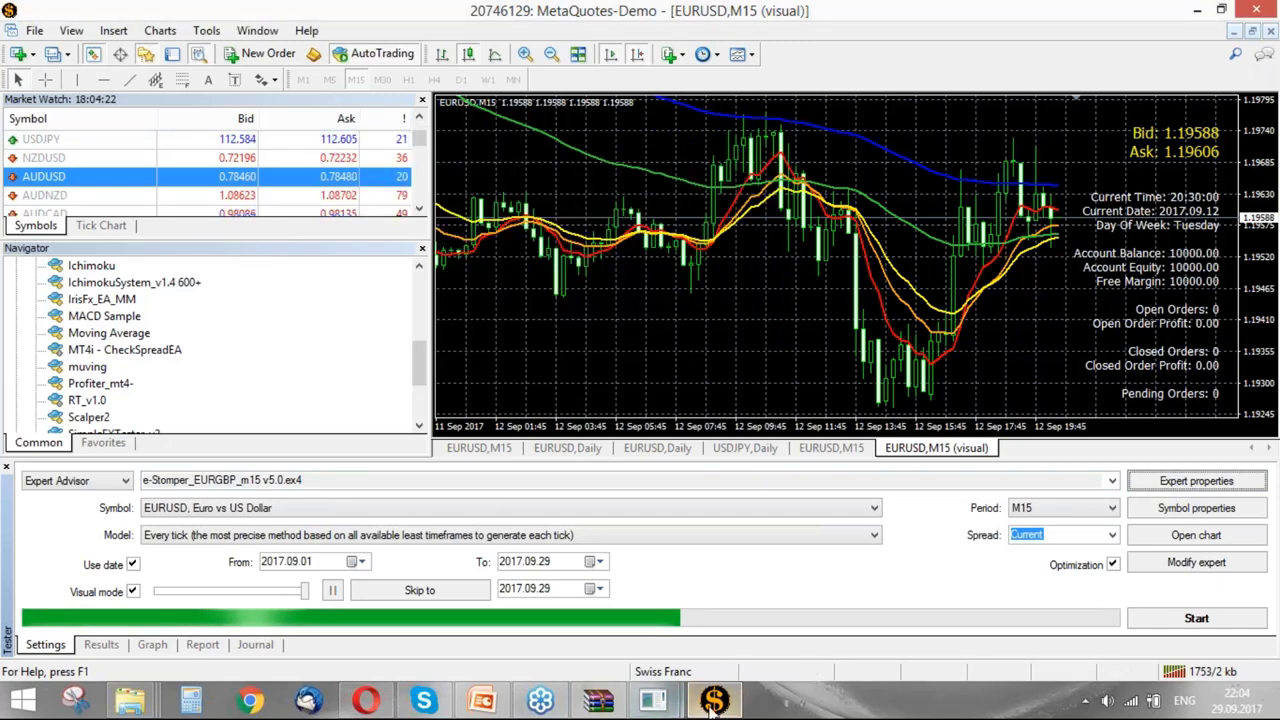
- Bring up the Debug message and the SimpleFX Tester Pro window, and move the tester window clear of the latest candles on the visual chart
mouse_move(714, 700)
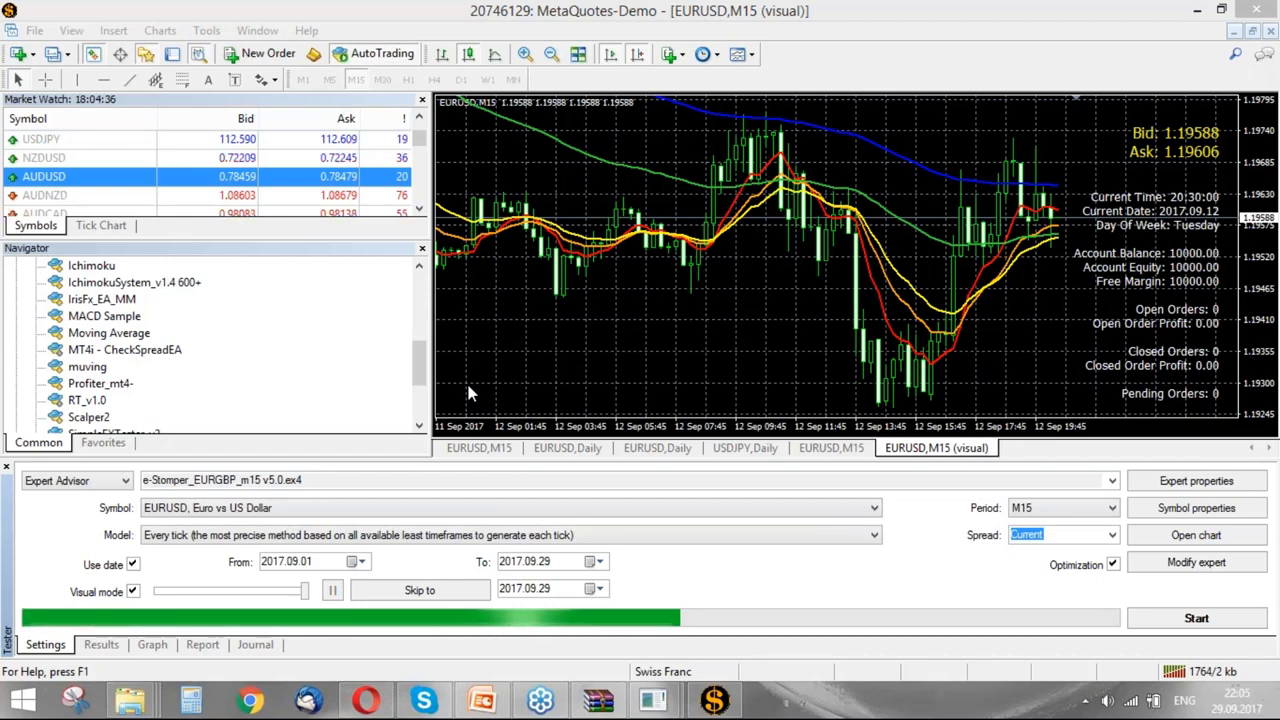
mouse_move(665, 703)
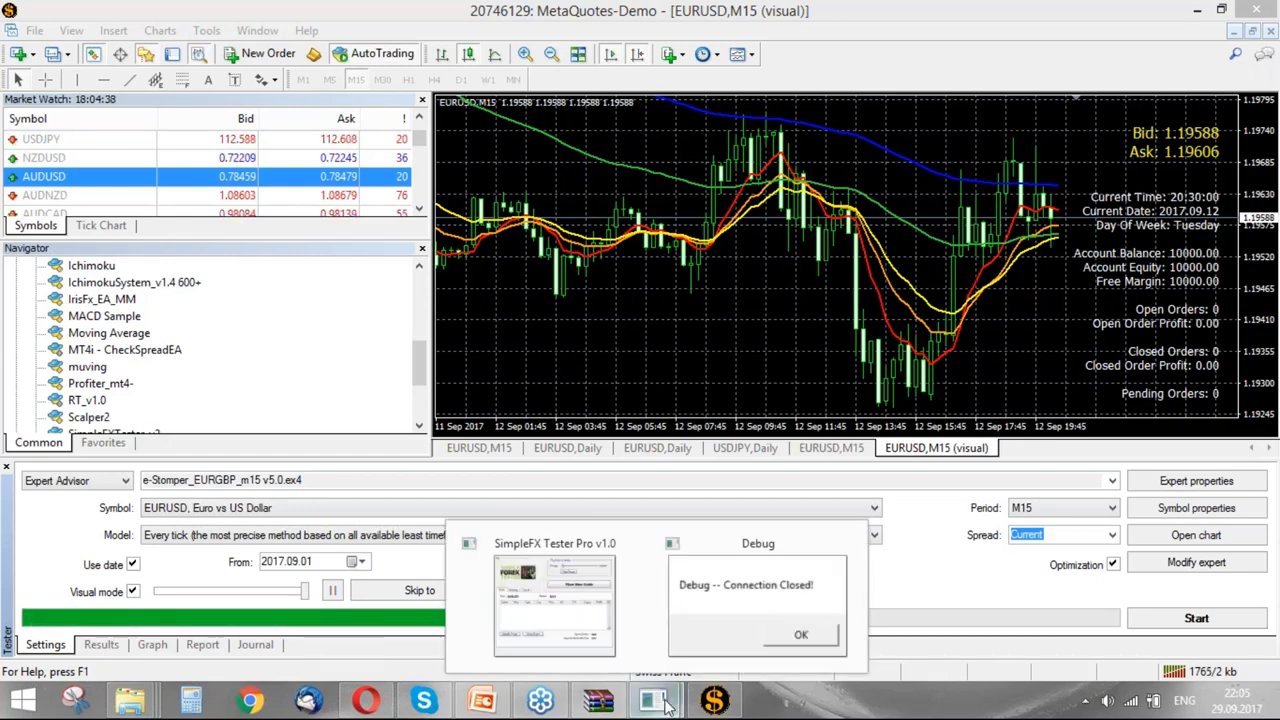
left_click(739, 648)
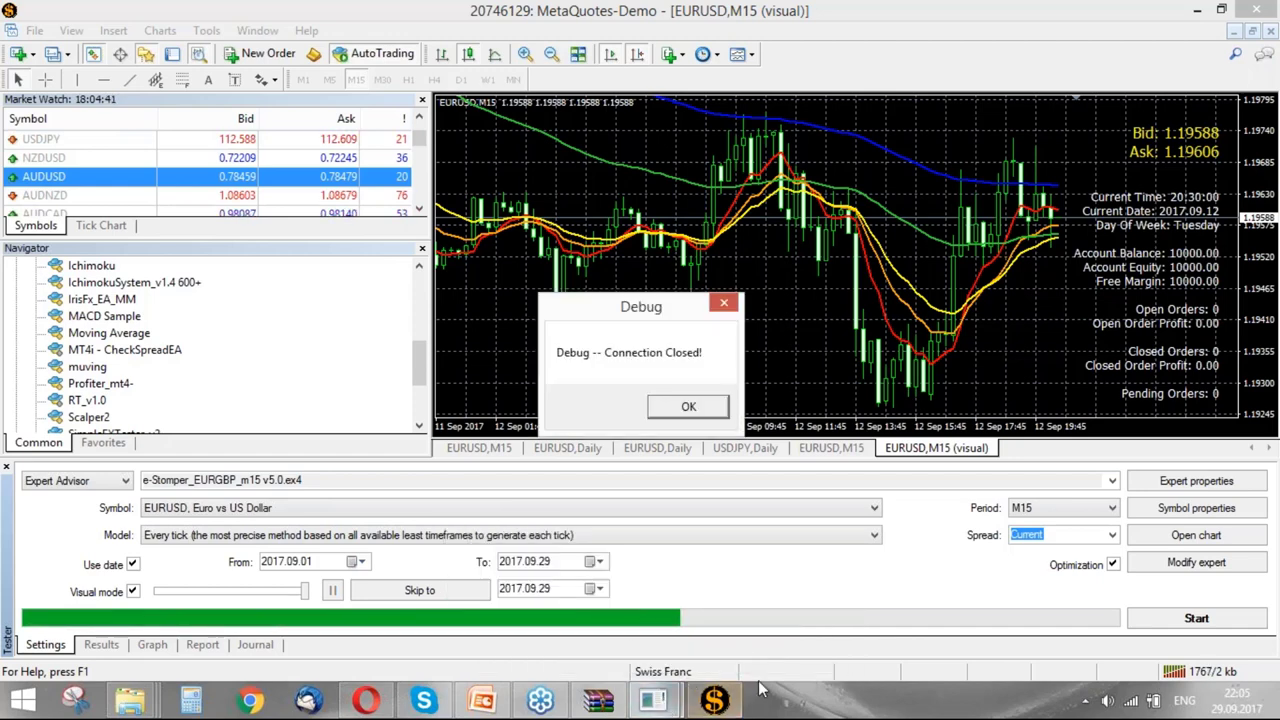
left_click(577, 617)
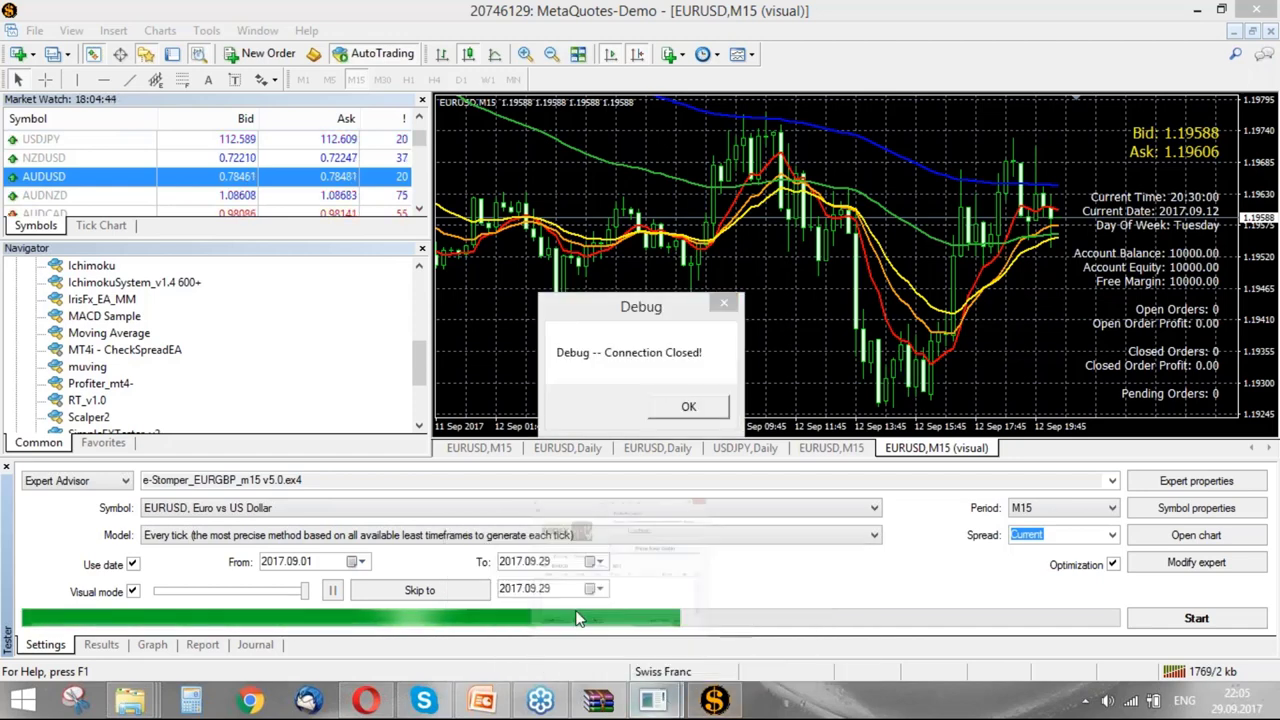
left_click_drag(560, 105, 435, 90)
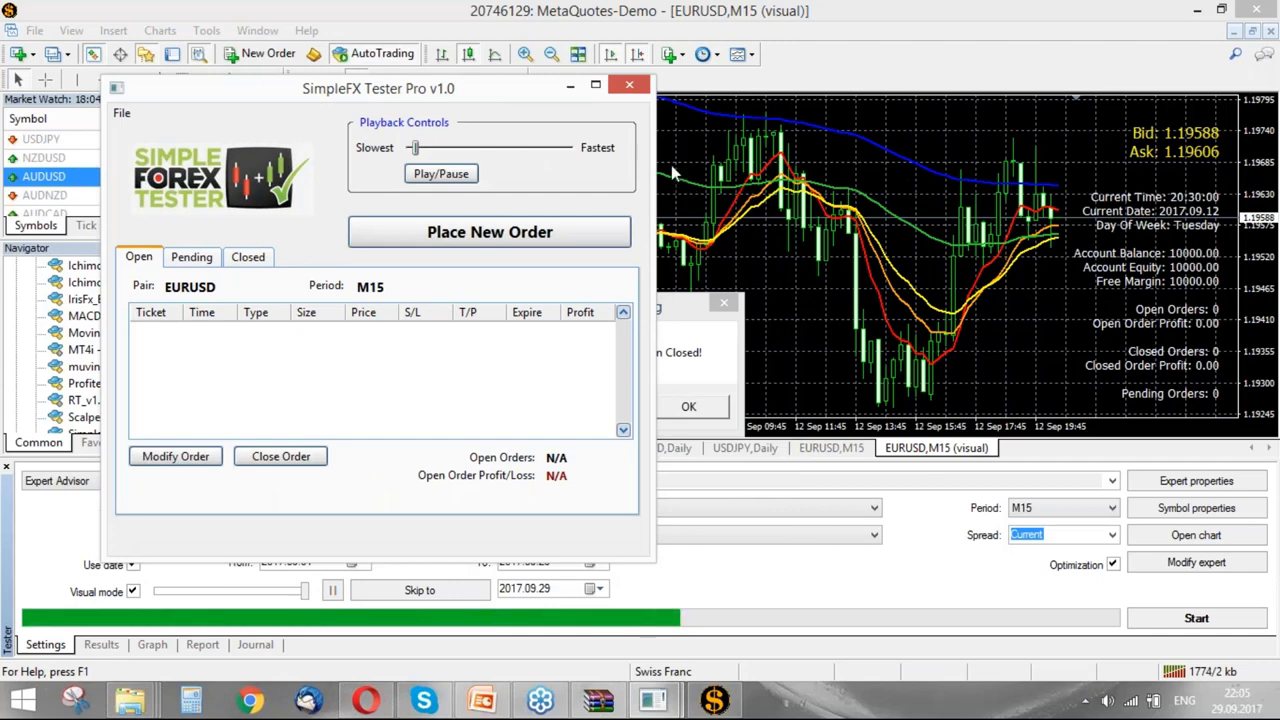
left_click(728, 178)
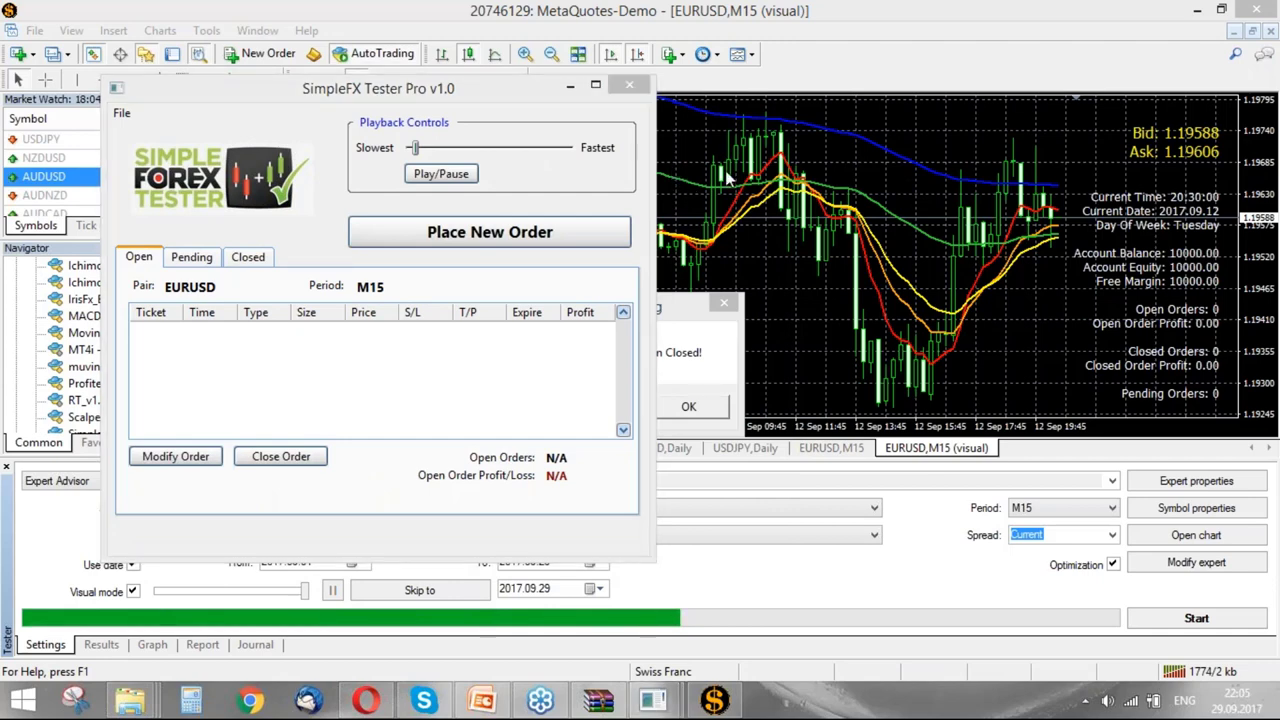